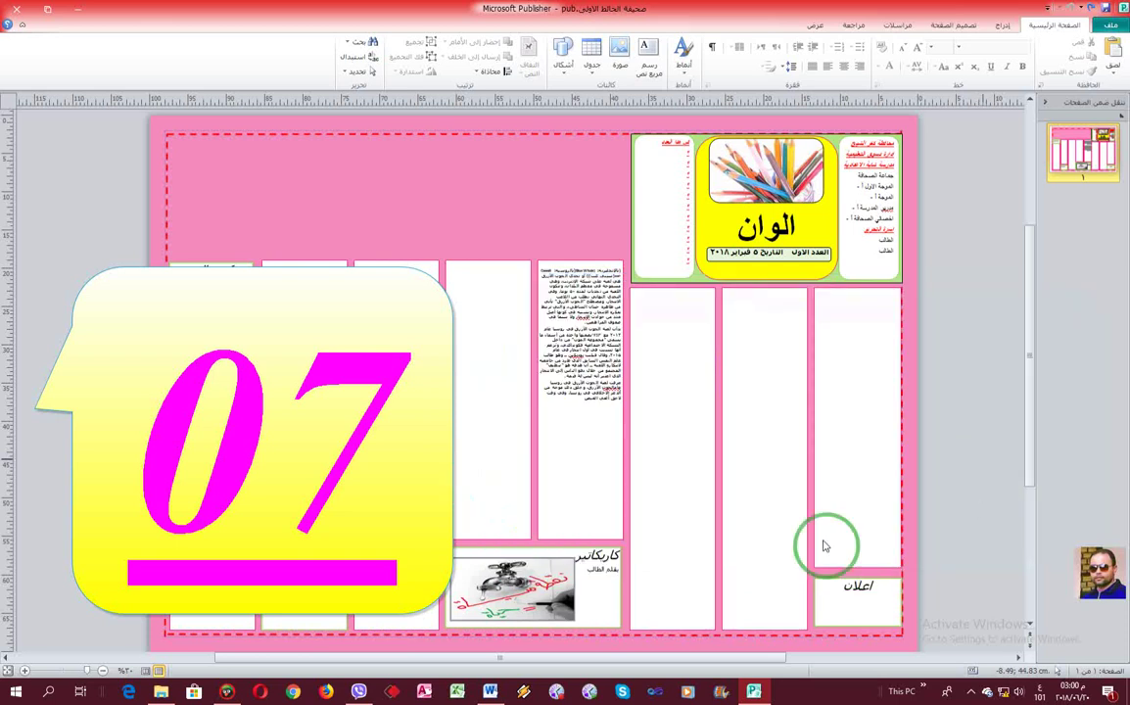
- Examine the layout of the Blue Whale article text in the column above the caricature, checking its line ends and remaining empty space
left_click(571, 464)
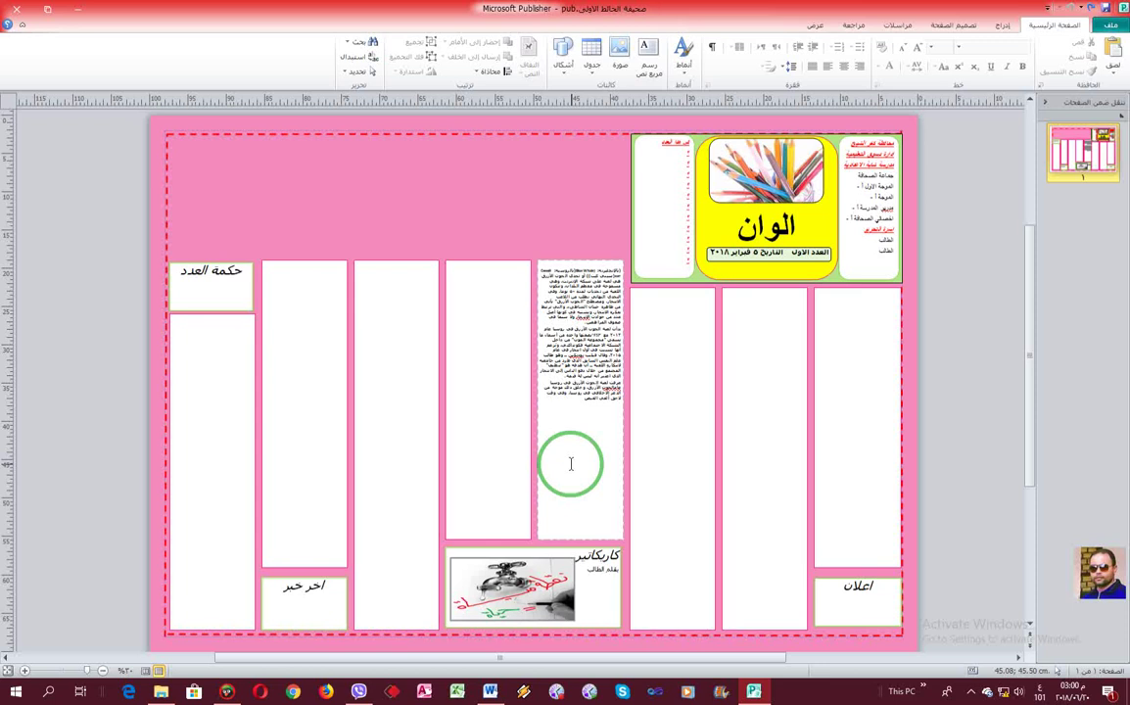
left_click(225, 436)
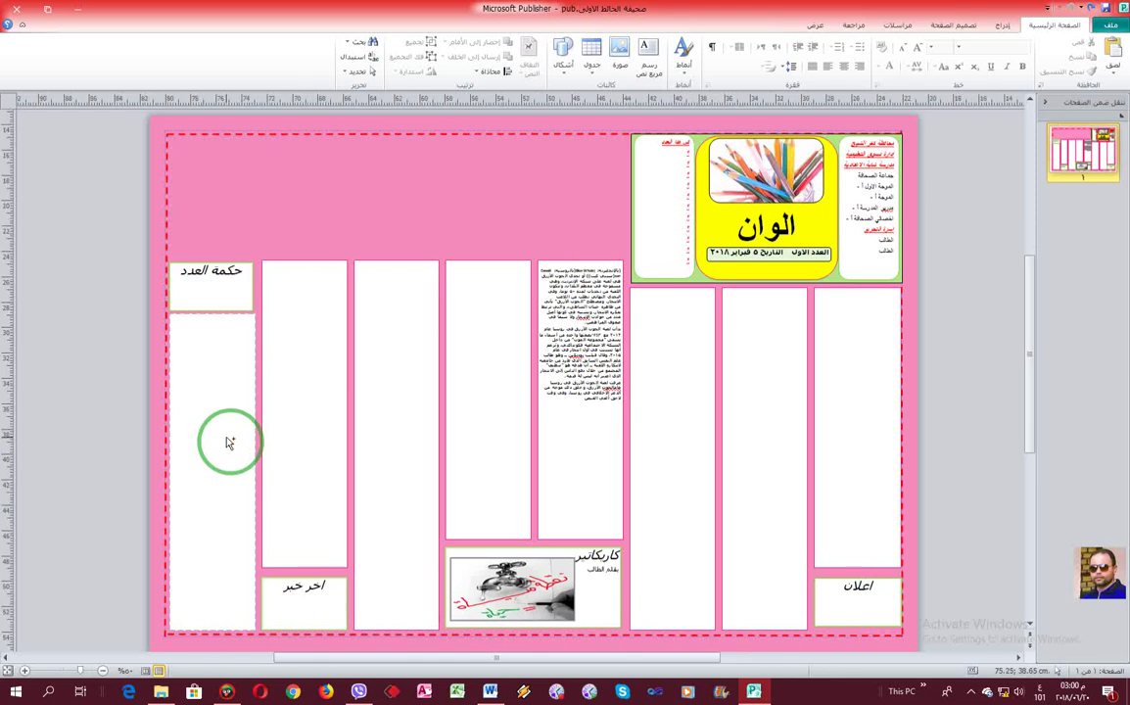
scroll(225, 436, "up", 2)
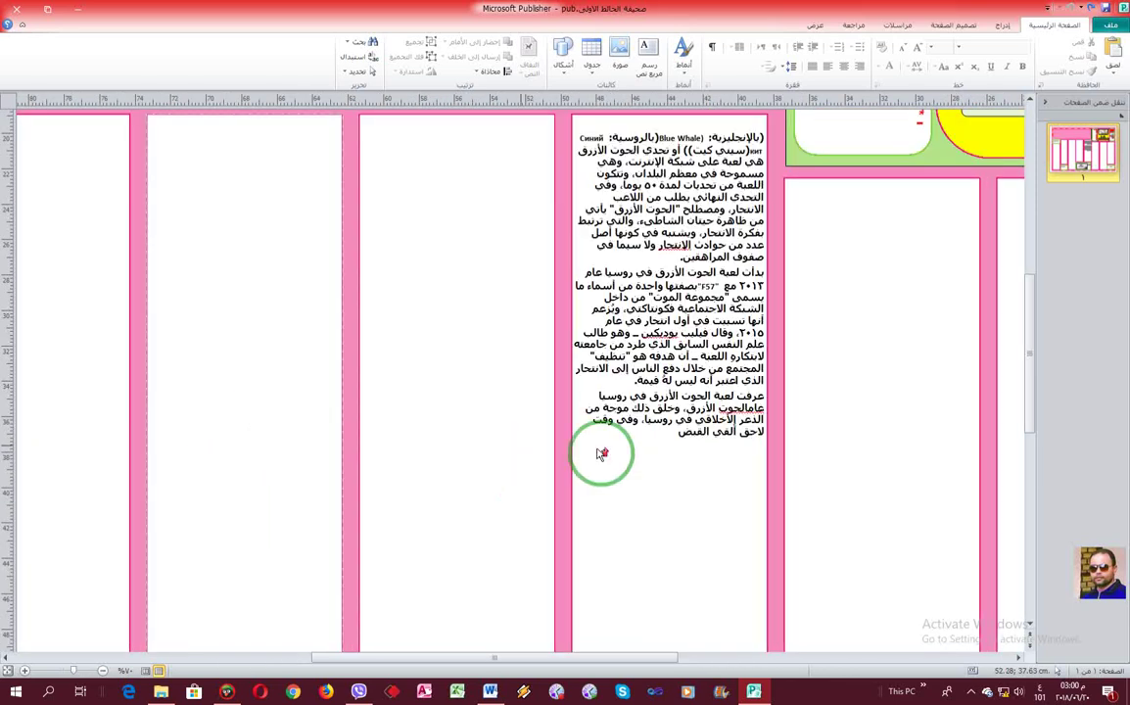
scroll(752, 504, "up", 1)
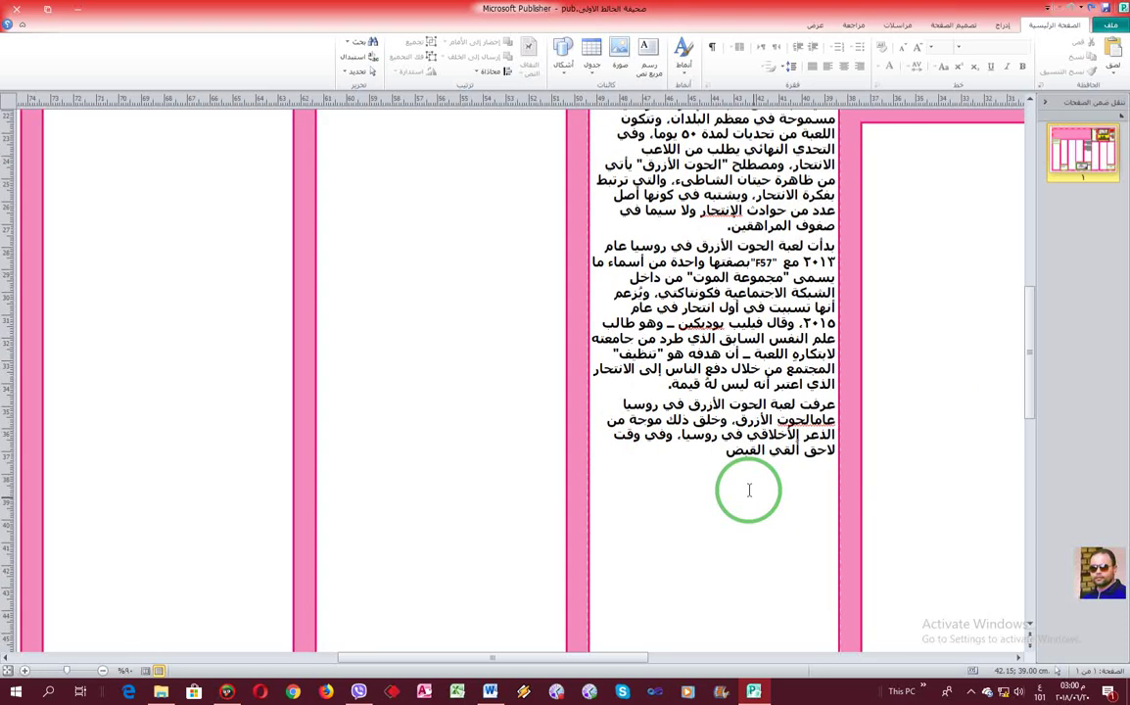
scroll(751, 467, "up", 1)
scroll(601, 162, "up", 1)
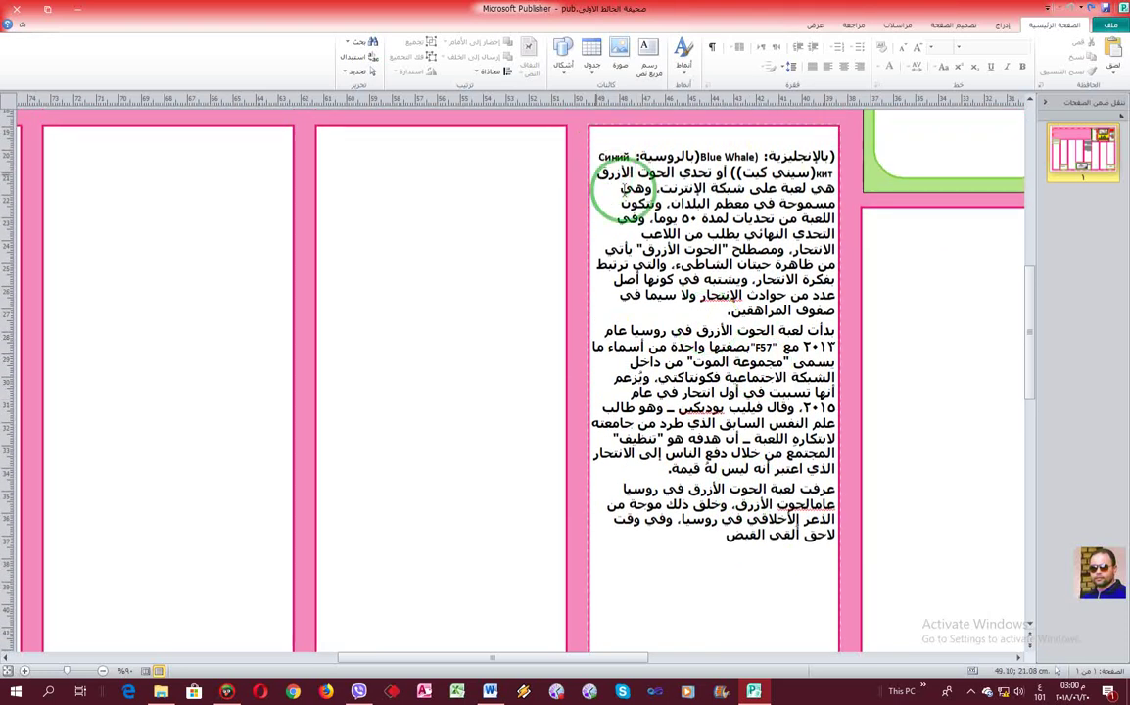
left_click(617, 202)
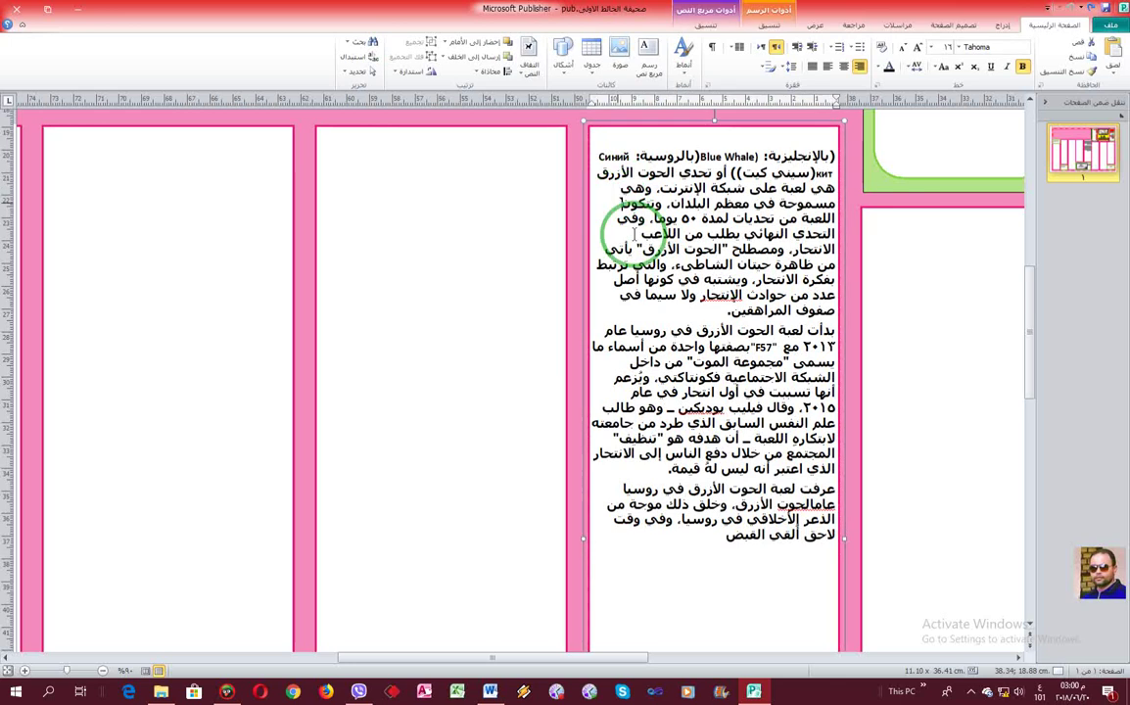
left_click(622, 298)
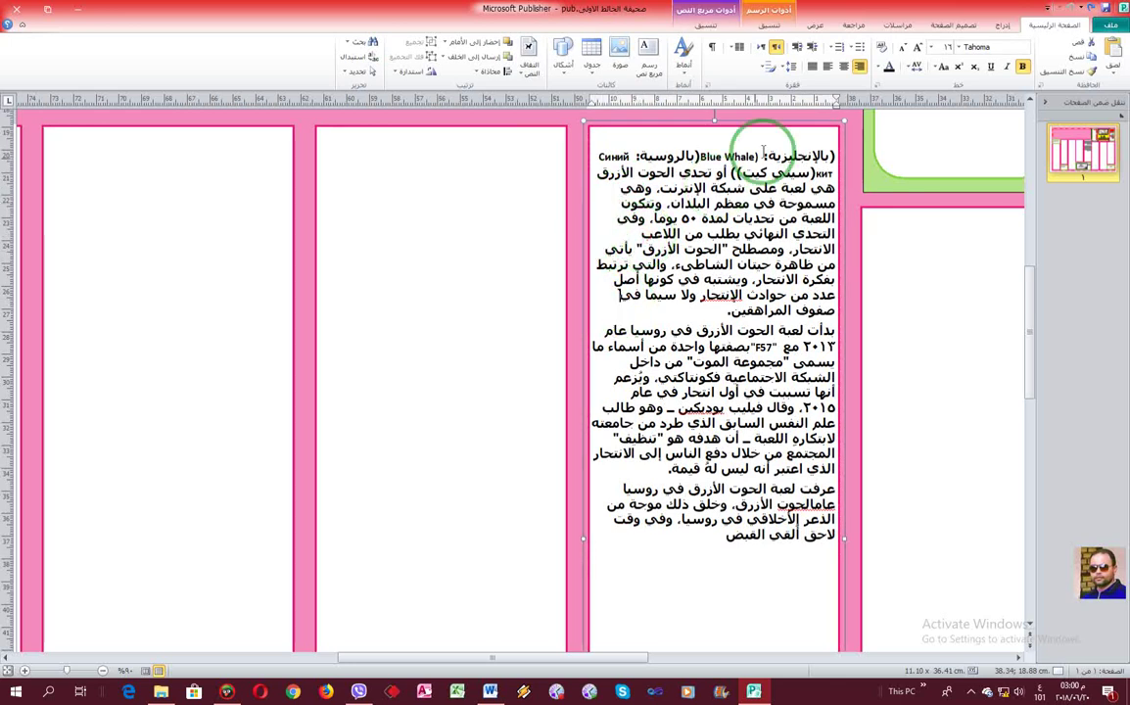
left_click(702, 314)
left_click(600, 368)
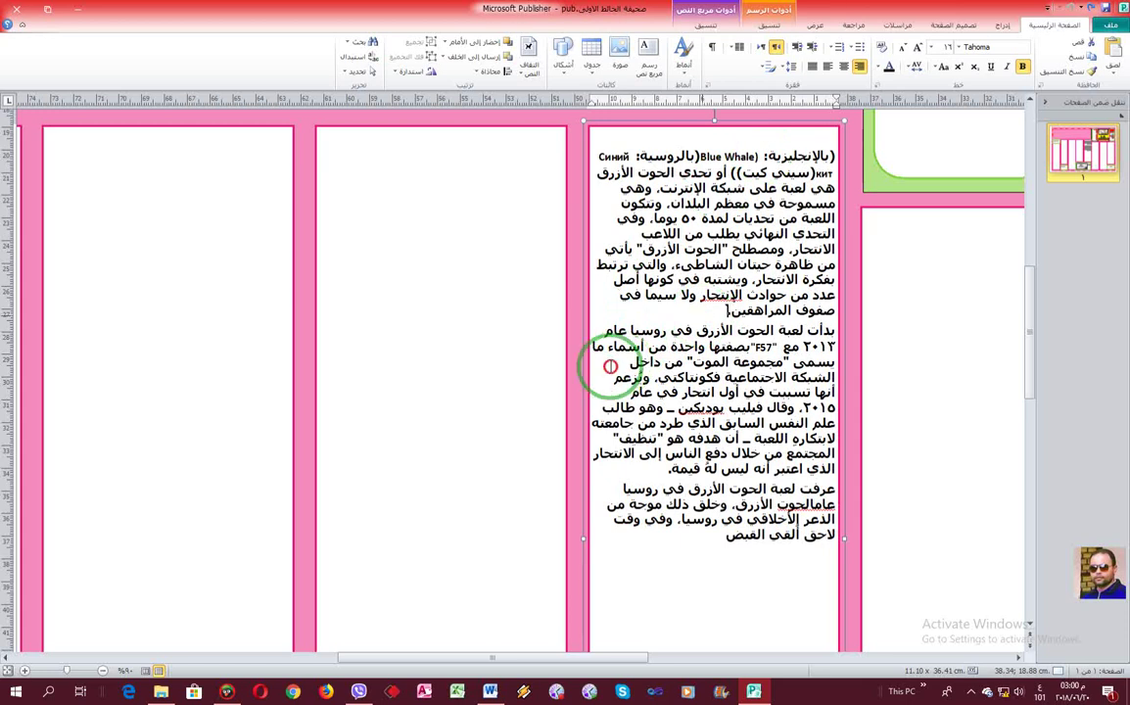
left_click(605, 382)
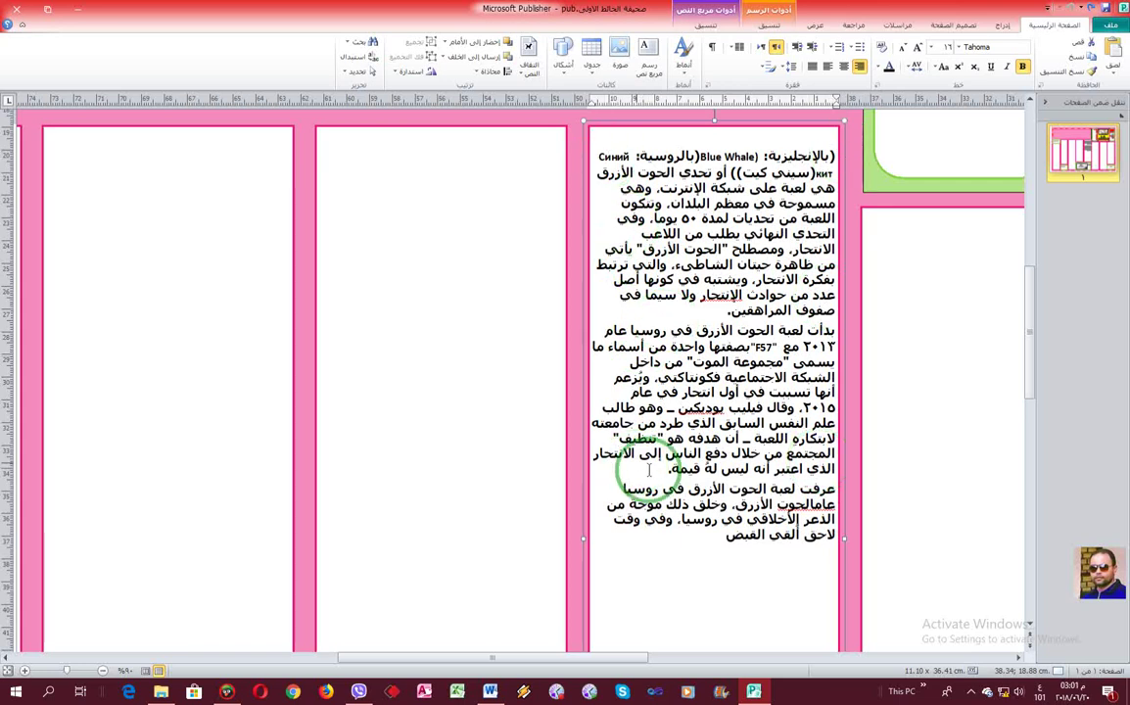
scroll(695, 499, "down", 2)
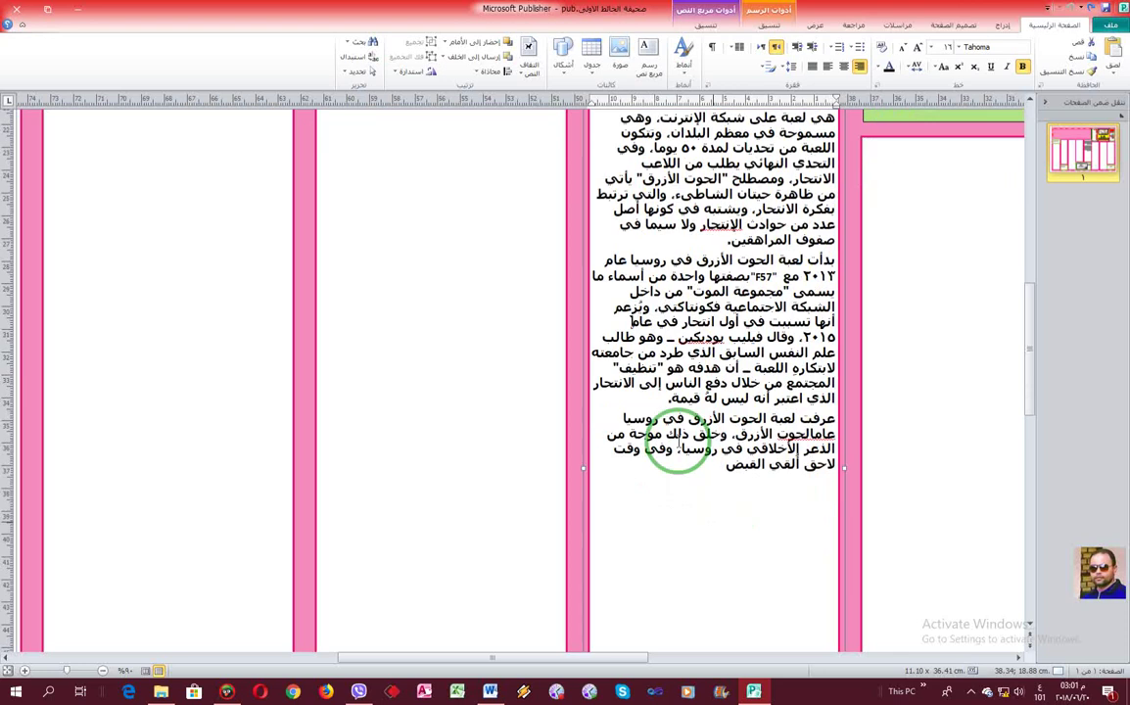
scroll(678, 442, "up", 1)
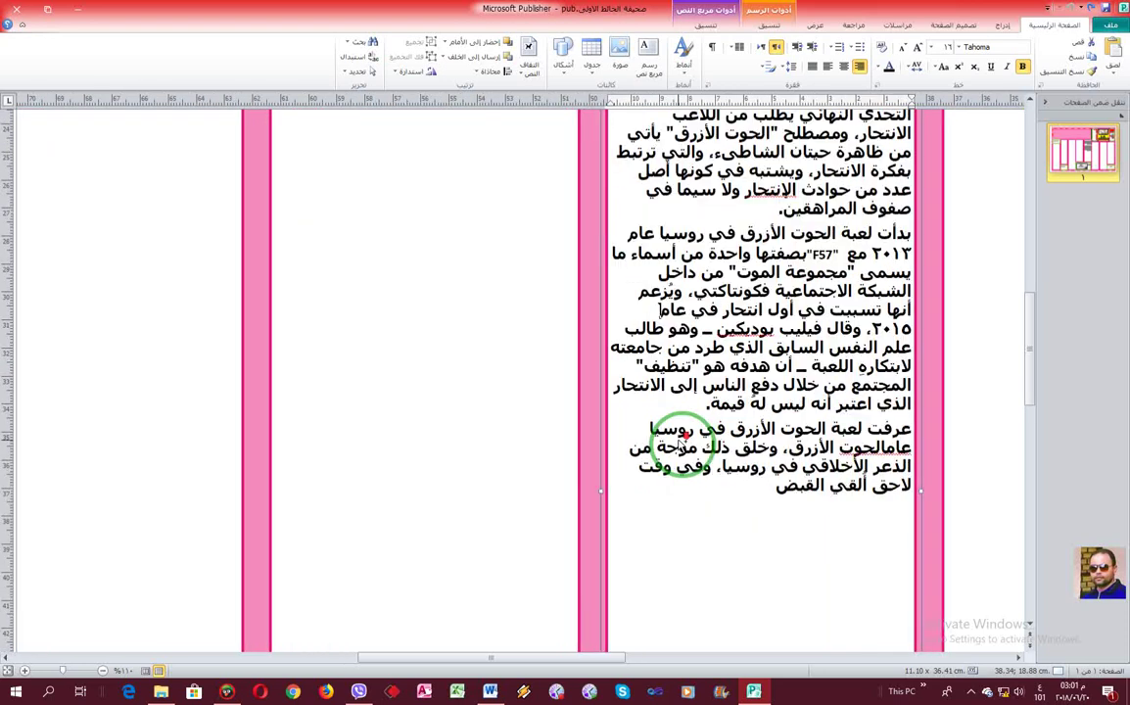
scroll(679, 443, "down", 3)
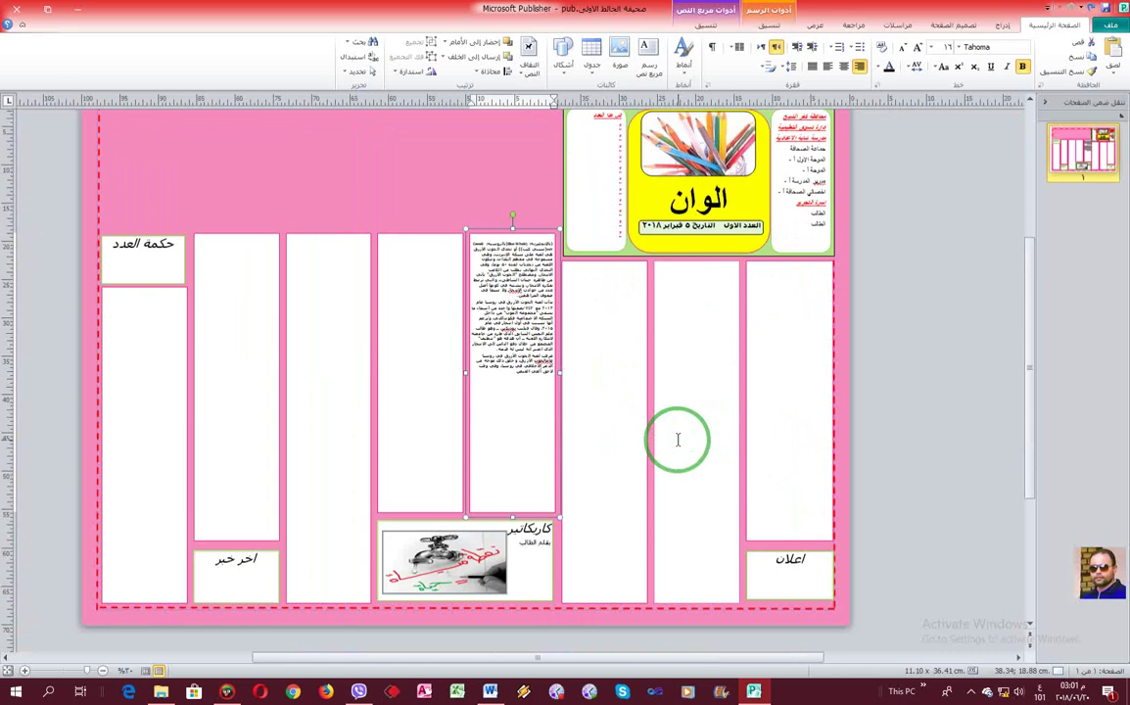
- Copy the Blue Whale article text into the three empty columns directly below the الوان masthead
left_click(505, 375)
mouse_move(505, 374)
left_mouse_down()
mouse_move(537, 253)
mouse_move(552, 240)
mouse_move(538, 235)
mouse_move(548, 266)
mouse_move(527, 301)
left_mouse_up()
left_click(617, 320)
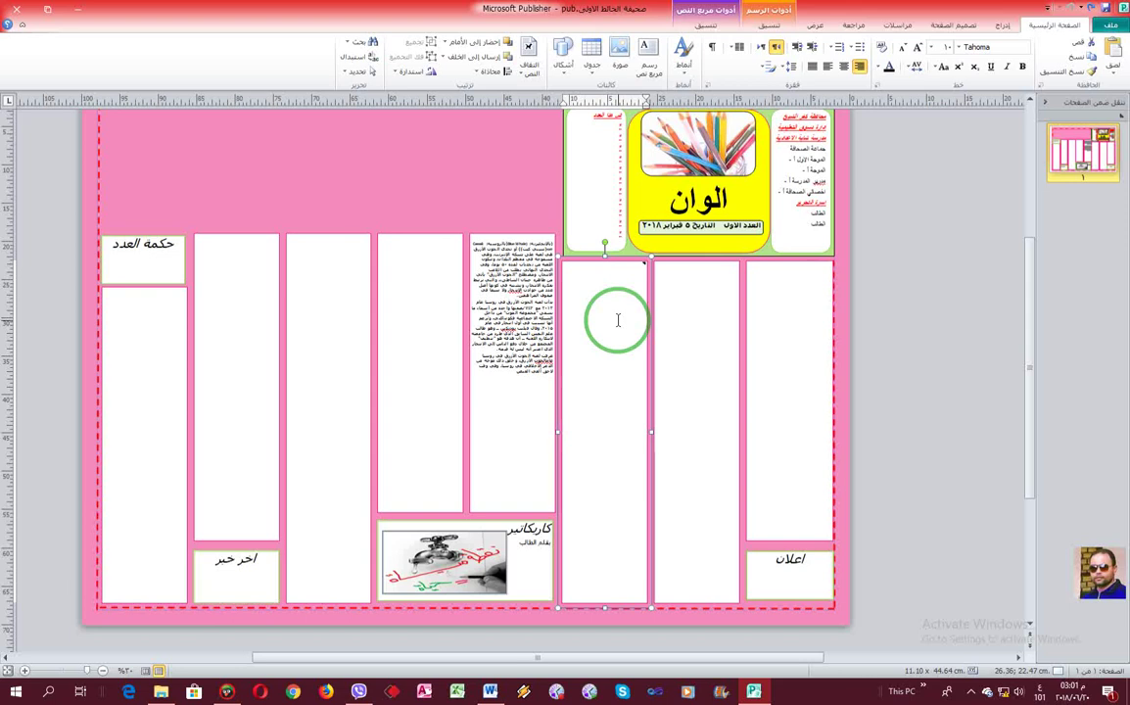
key("ctrl+v")
left_click(712, 329)
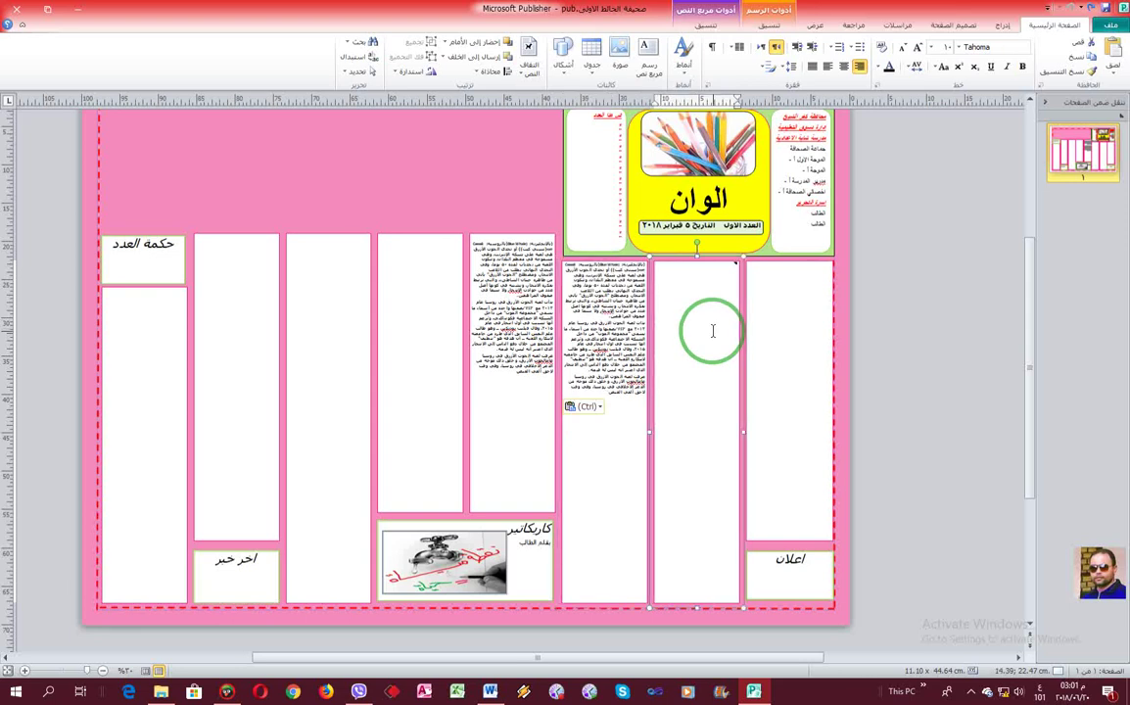
key("ctrl+v")
left_click(793, 329)
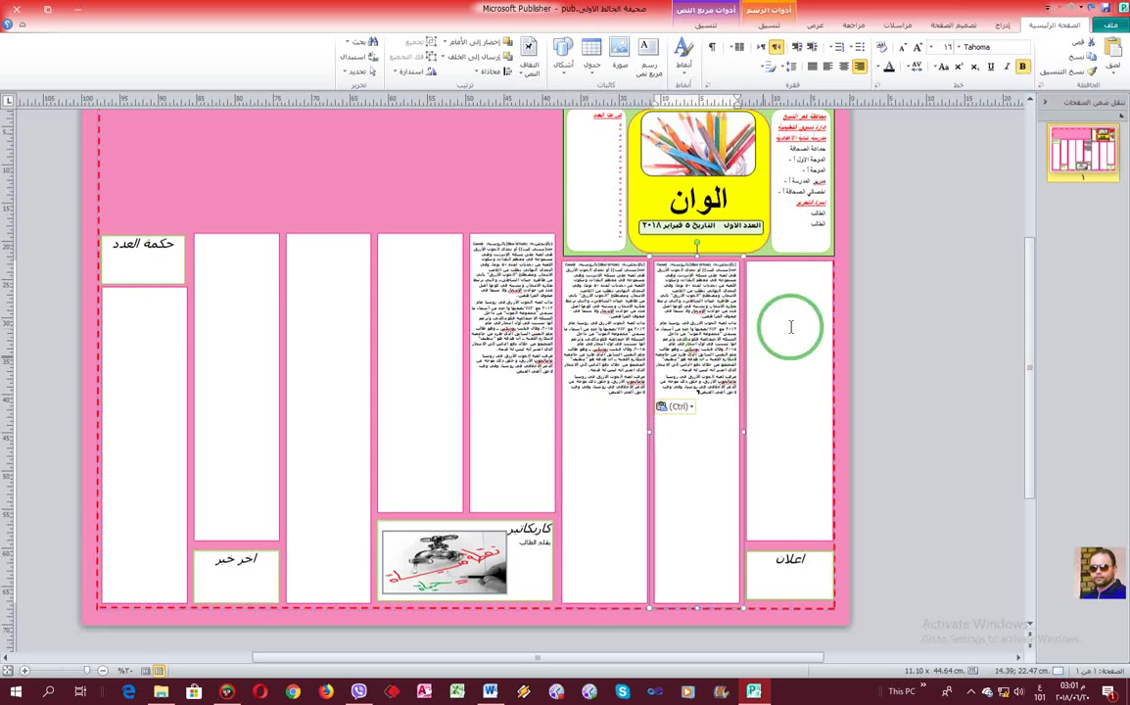
key("ctrl+v")
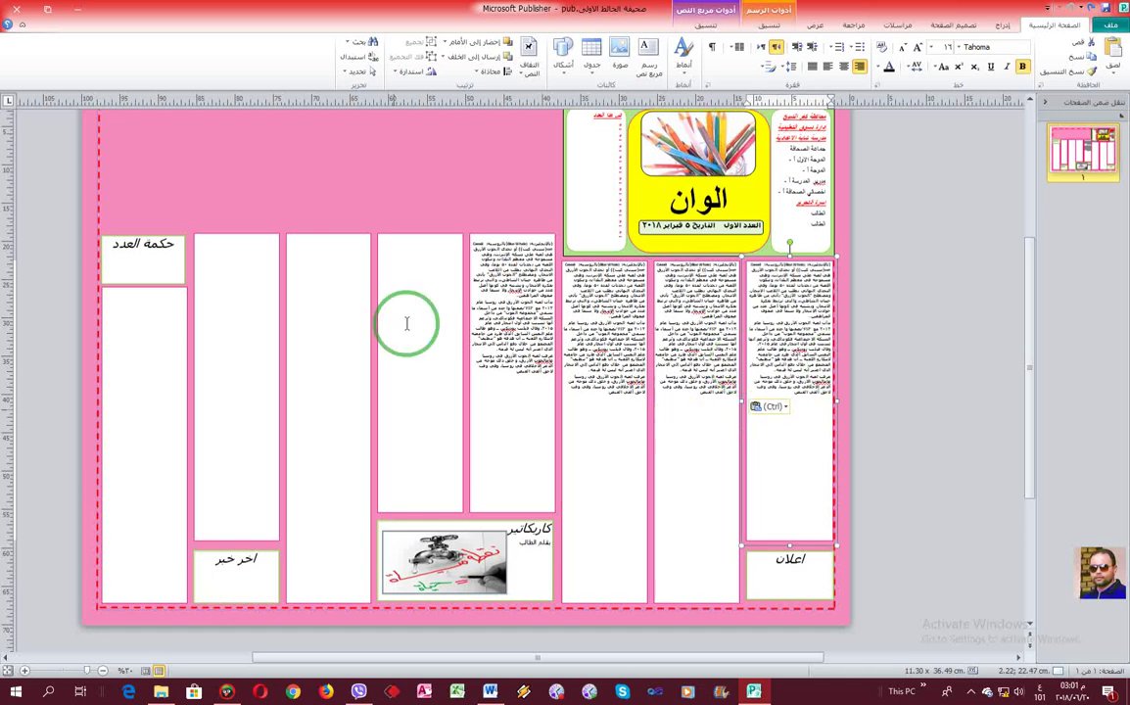
- Paste the same article text into the four remaining empty columns, from the one above the caricature to the one under حكمة العدد
left_click(434, 305)
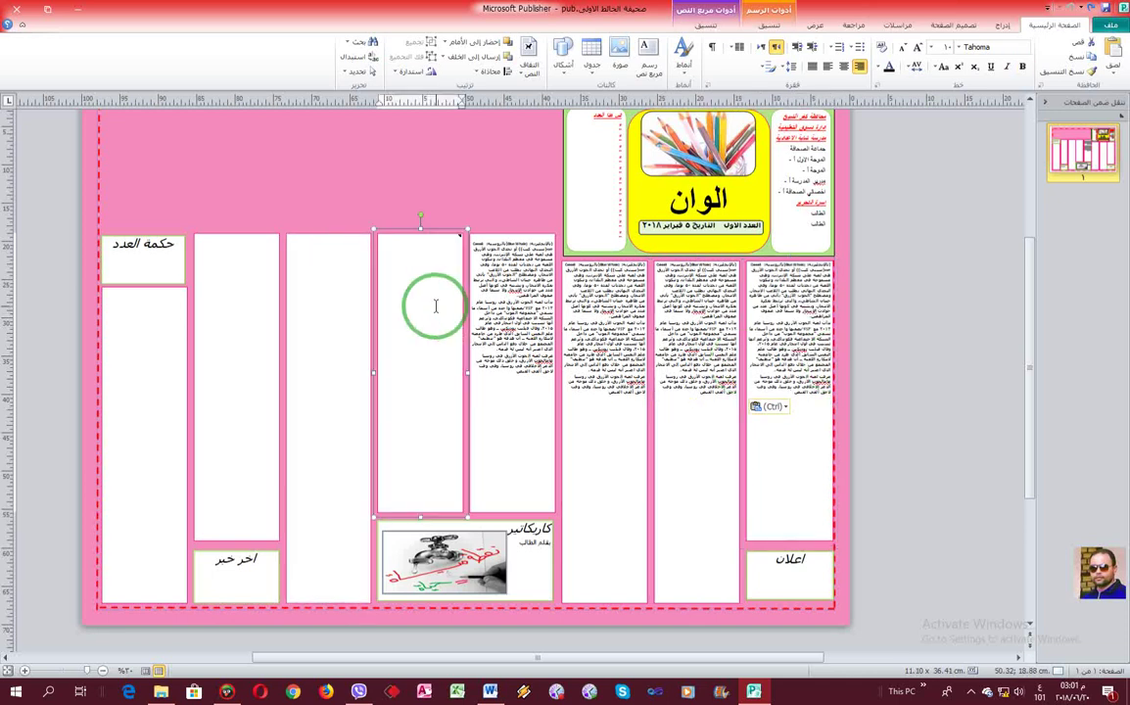
key("ctrl+v")
right_click(338, 315)
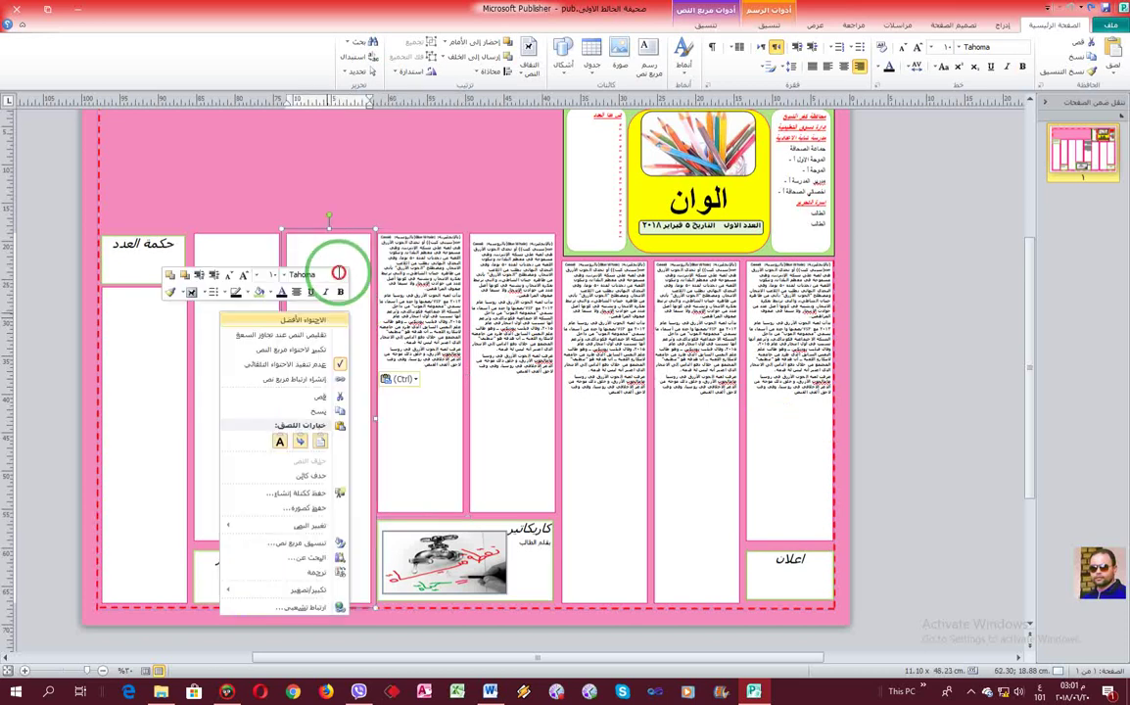
left_click(339, 272)
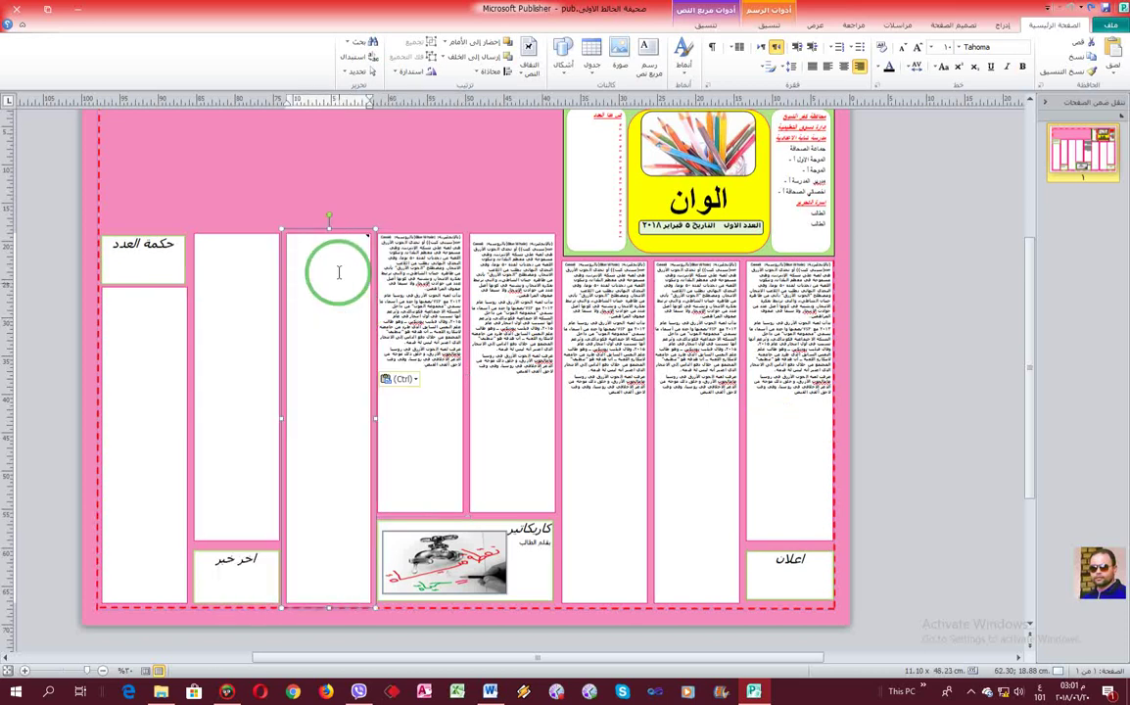
key("ctrl+v")
left_click(258, 319)
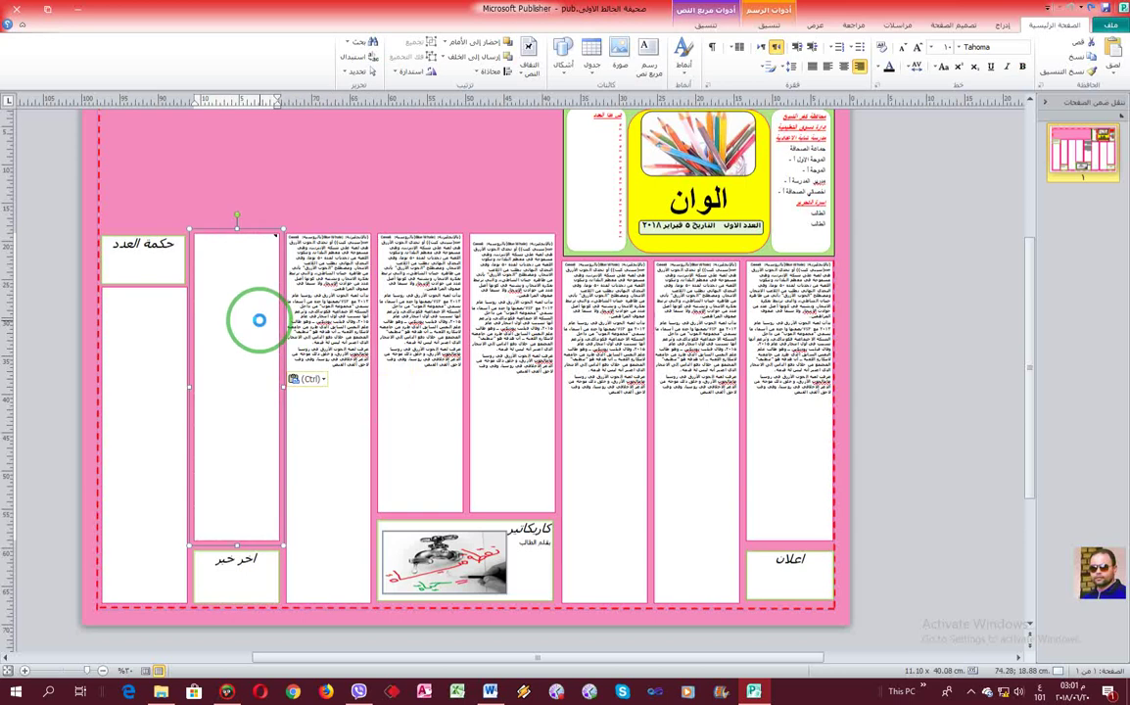
key("ctrl+v")
left_click(164, 378)
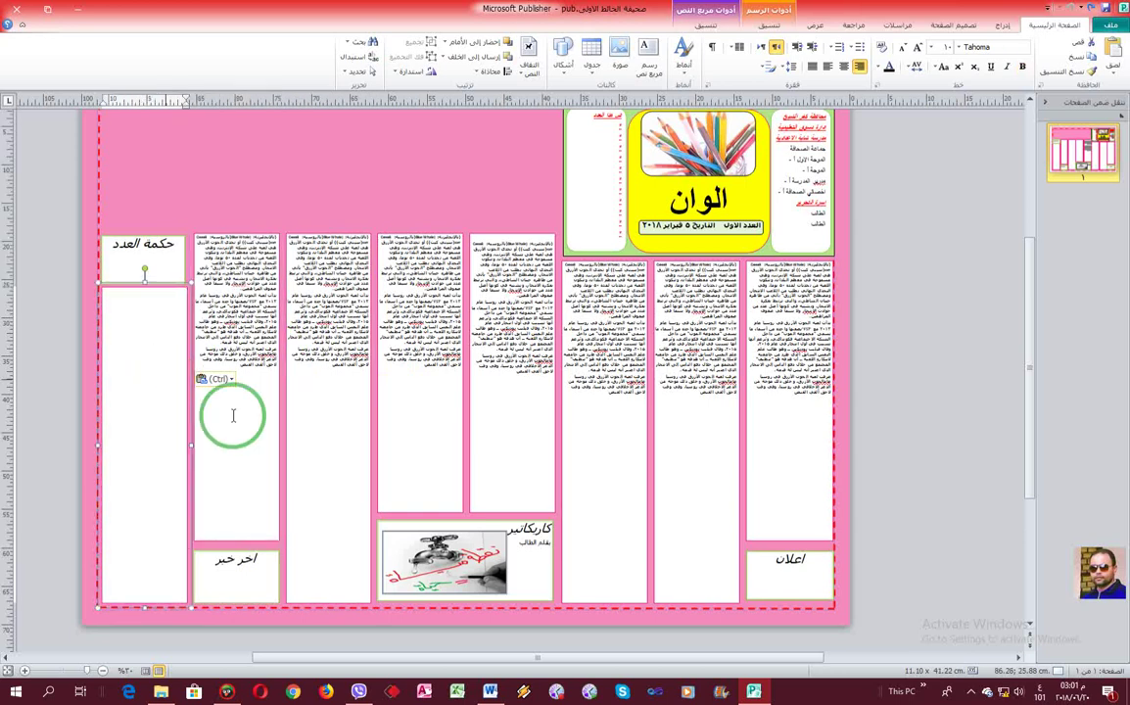
key("ctrl+v")
- Enlarge the article text in the column above the اعلان box to font size 22
left_click(614, 475)
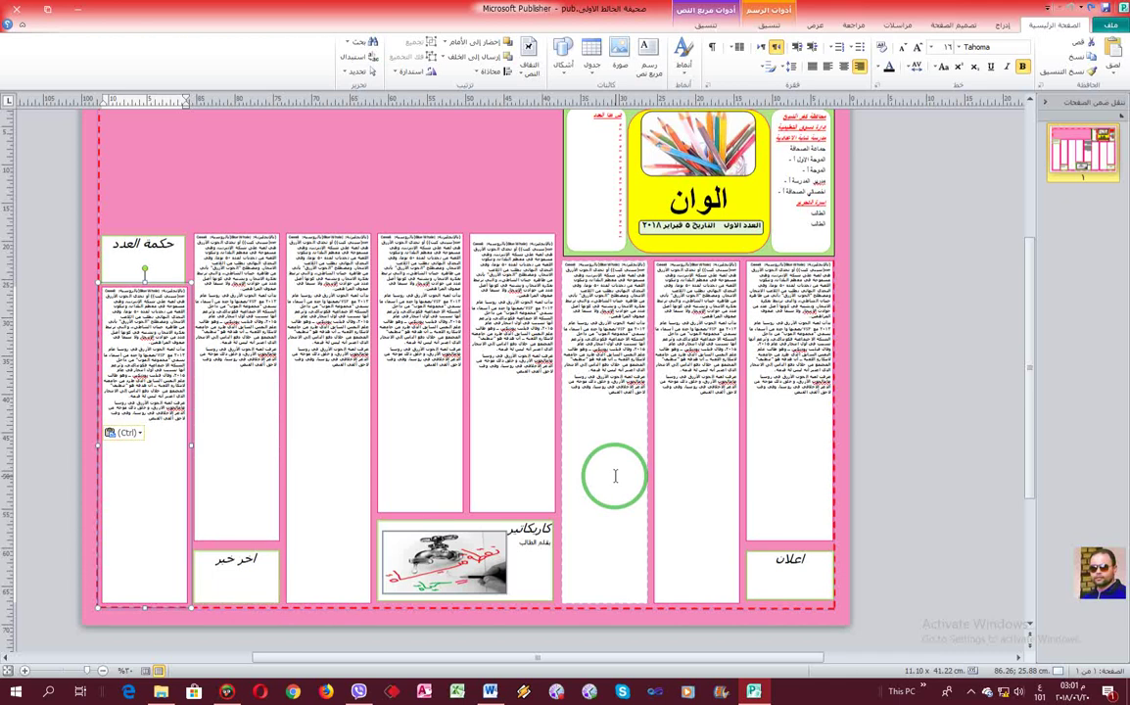
left_click(774, 401)
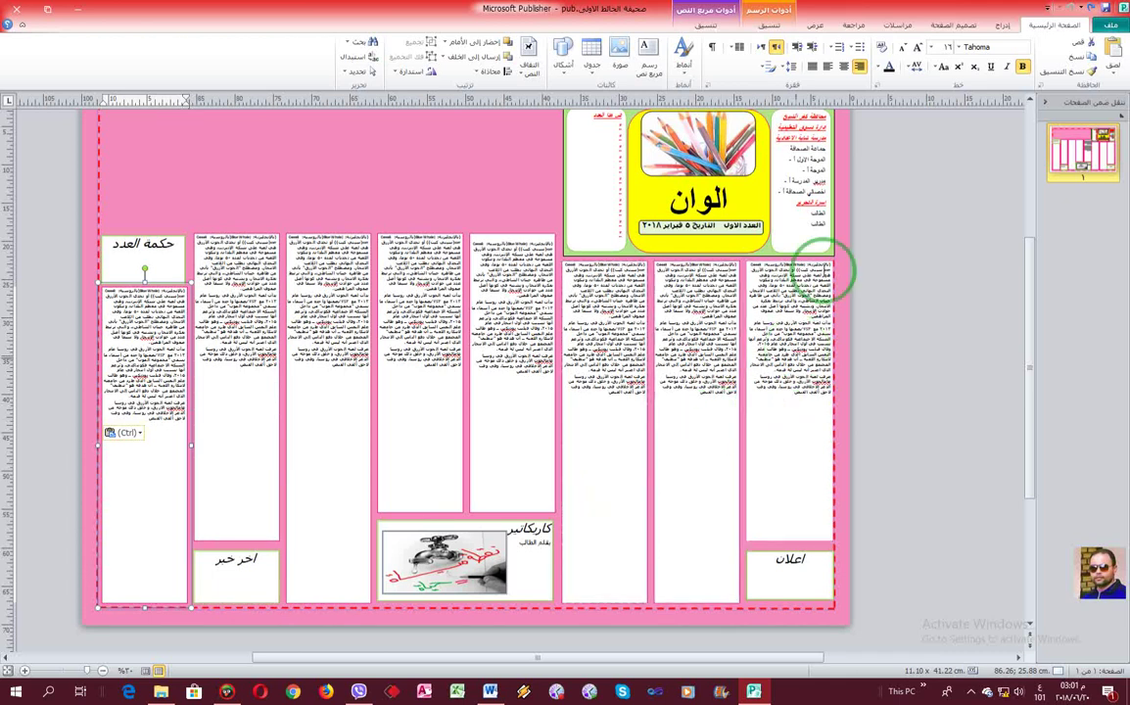
left_click_drag(824, 257, 788, 424)
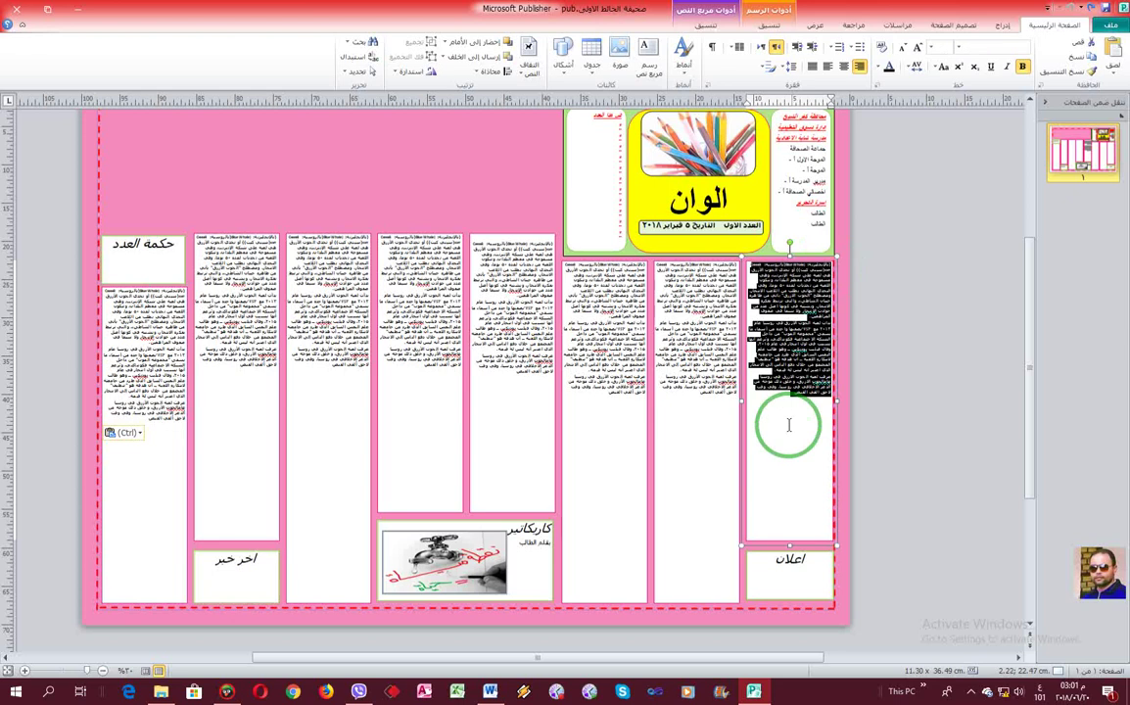
left_click(914, 49)
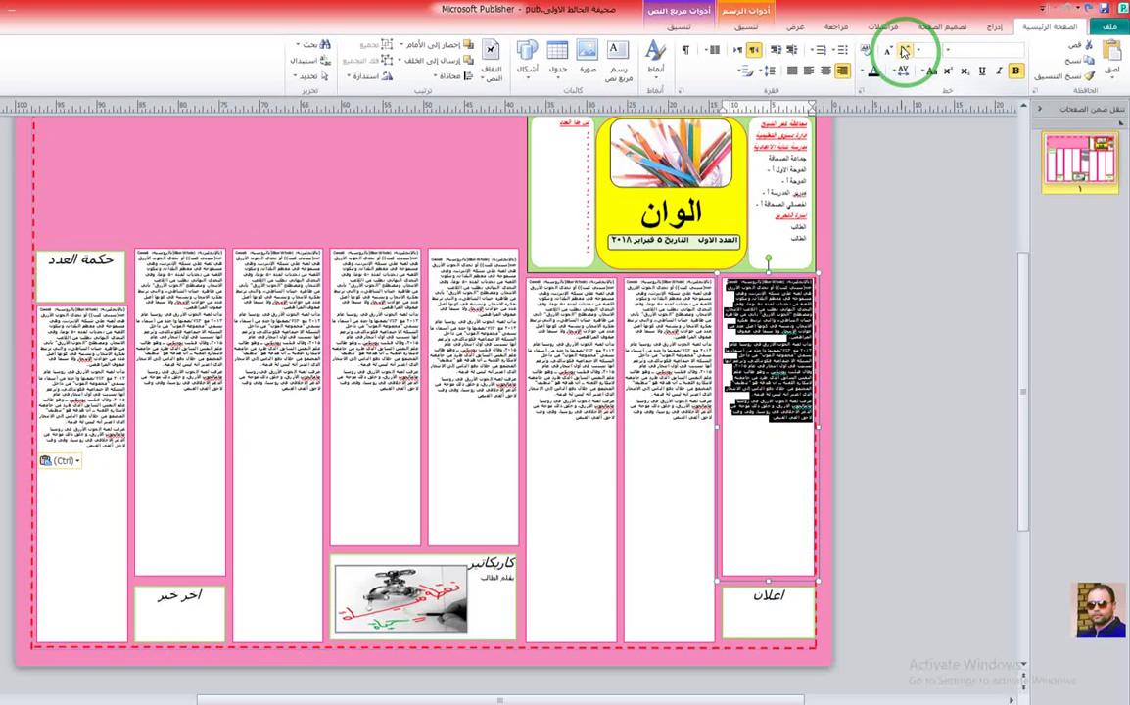
left_click(903, 52)
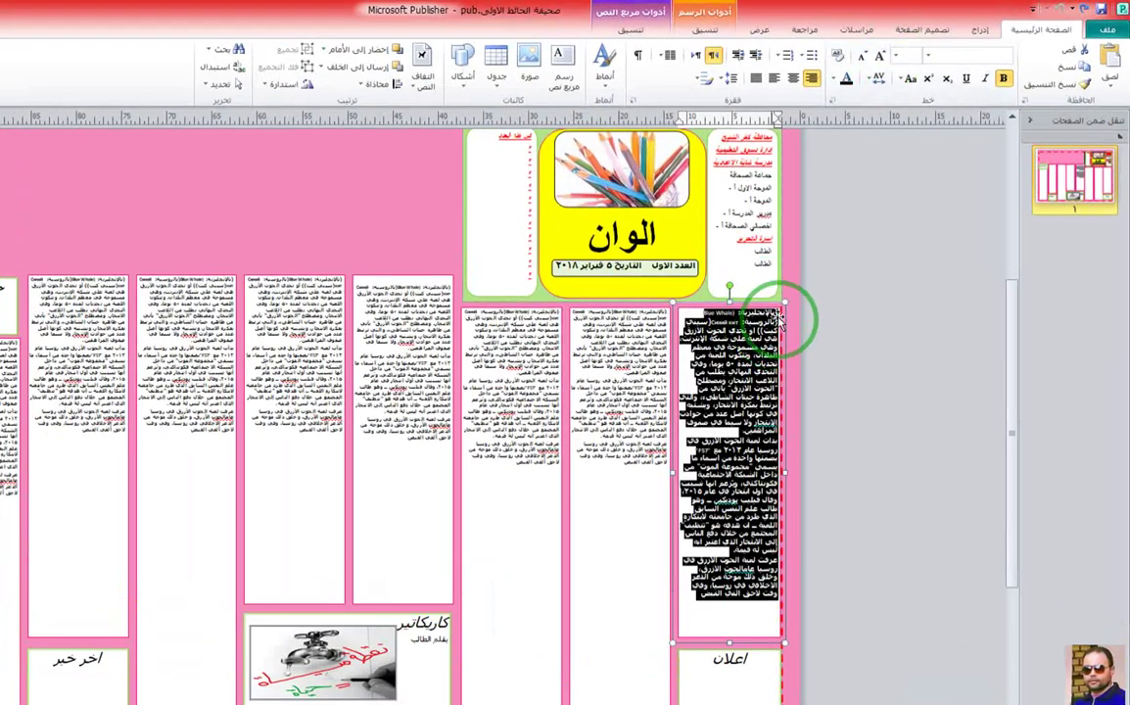
- Insert two blank lines above the article text in the column over the اعلان box
left_click(777, 317)
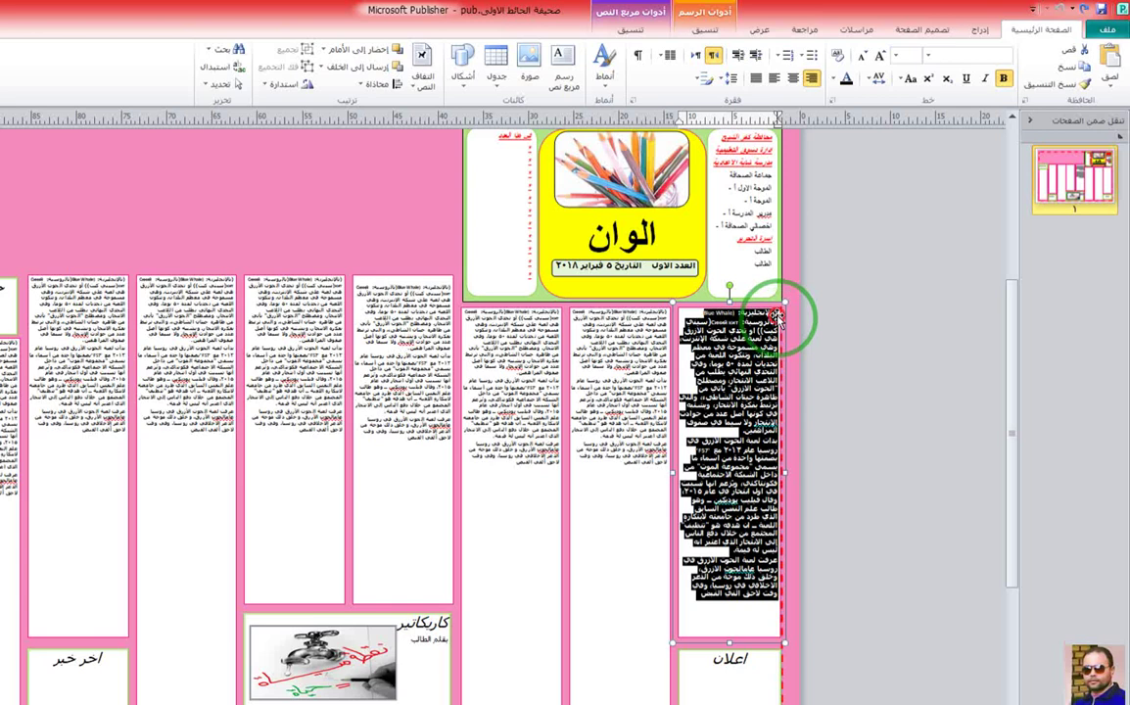
left_click(774, 317)
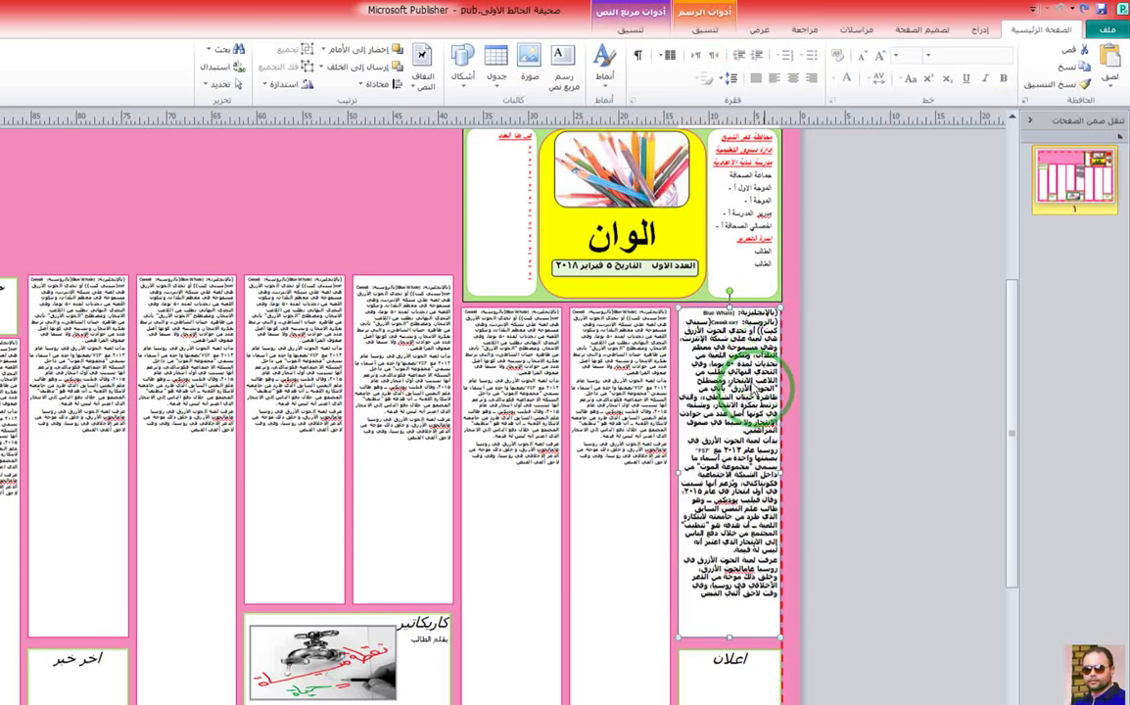
left_click(736, 309)
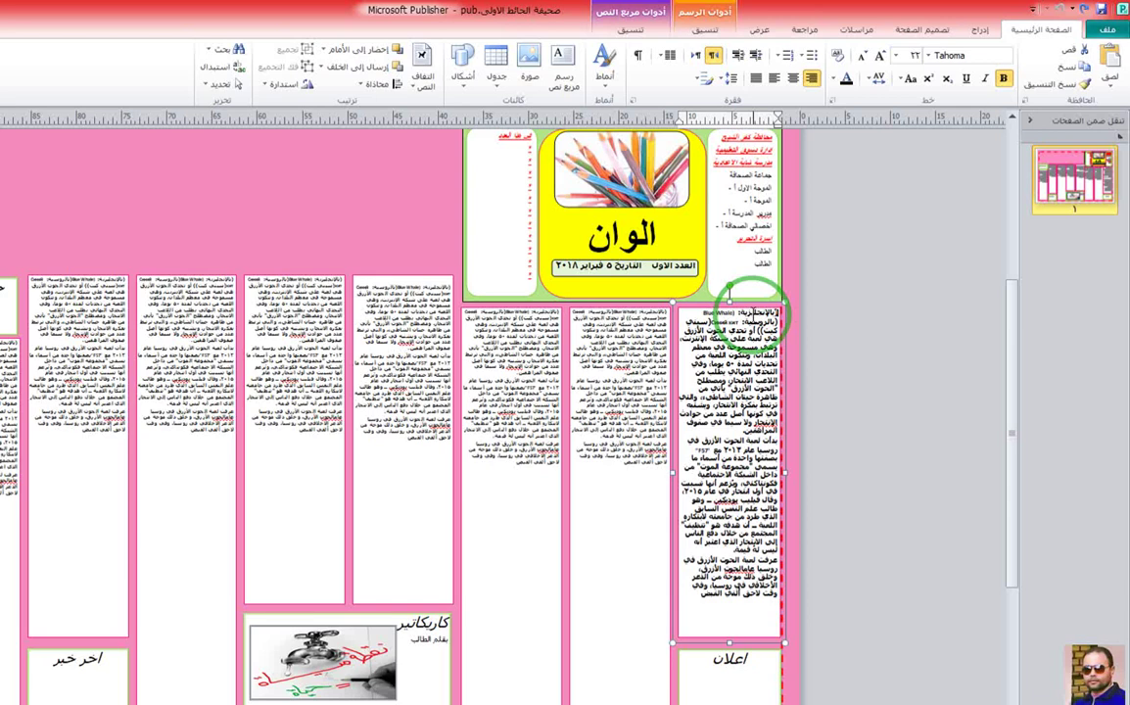
key("Return")
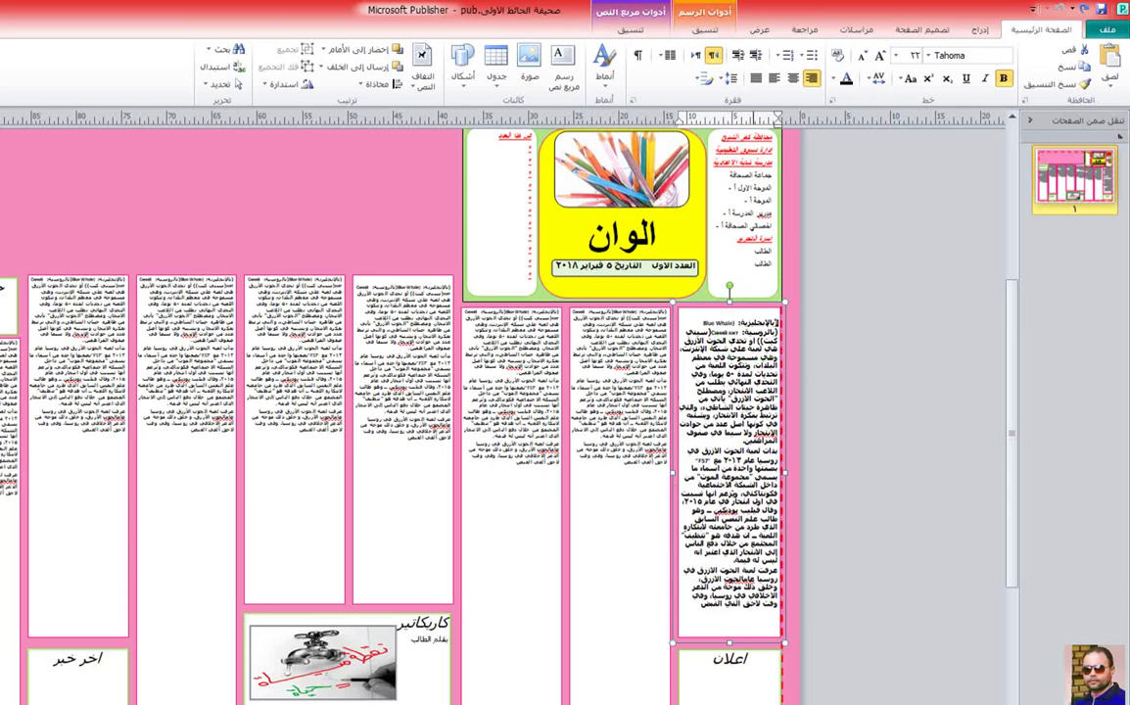
key("Return")
key("Return")
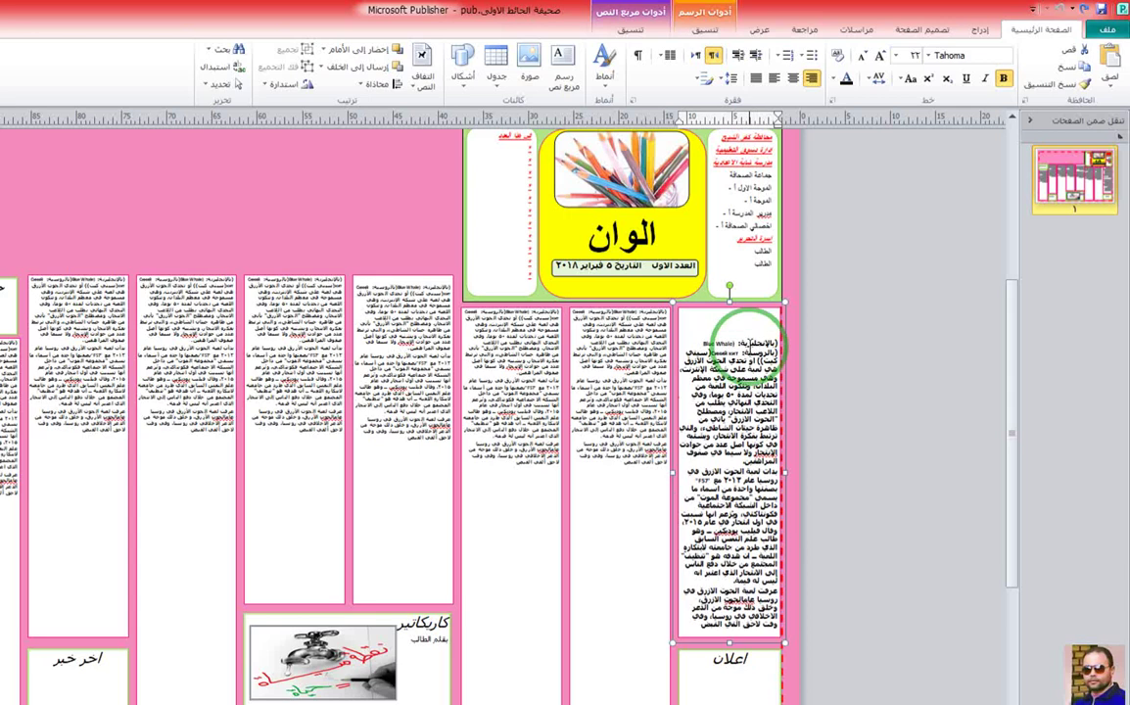
key("BackSpace")
key("BackSpace")
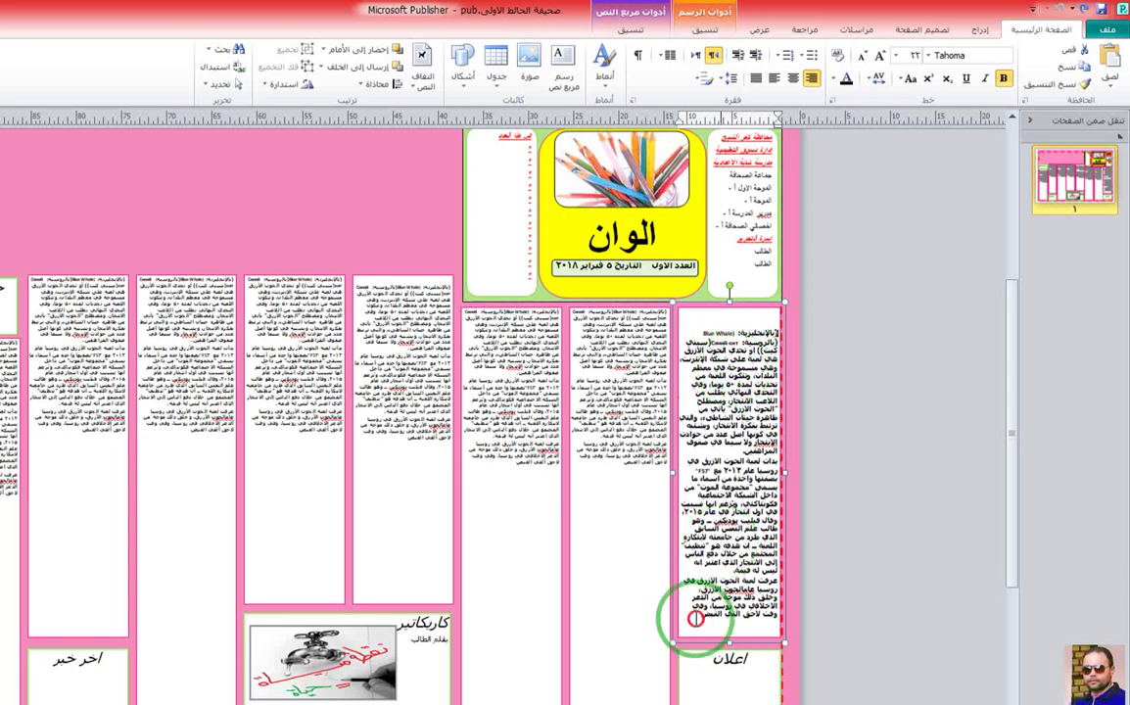
- Justify the whole article text in the column above the اعلان box
left_click_drag(697, 614, 776, 328)
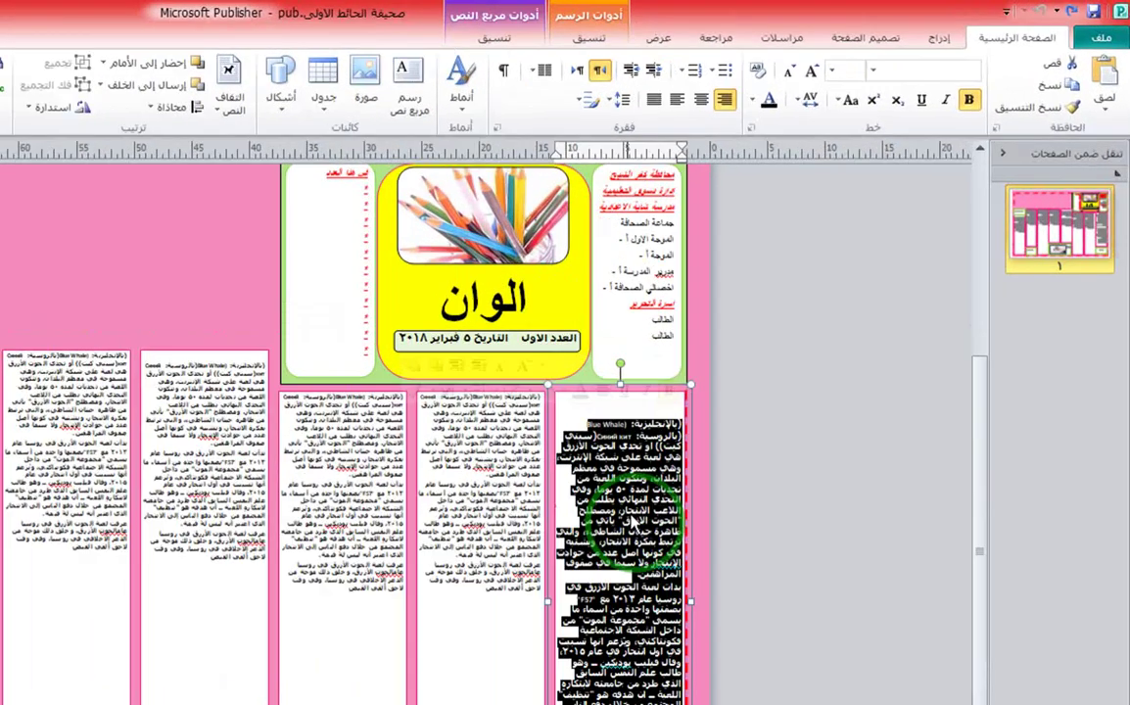
left_click(653, 98)
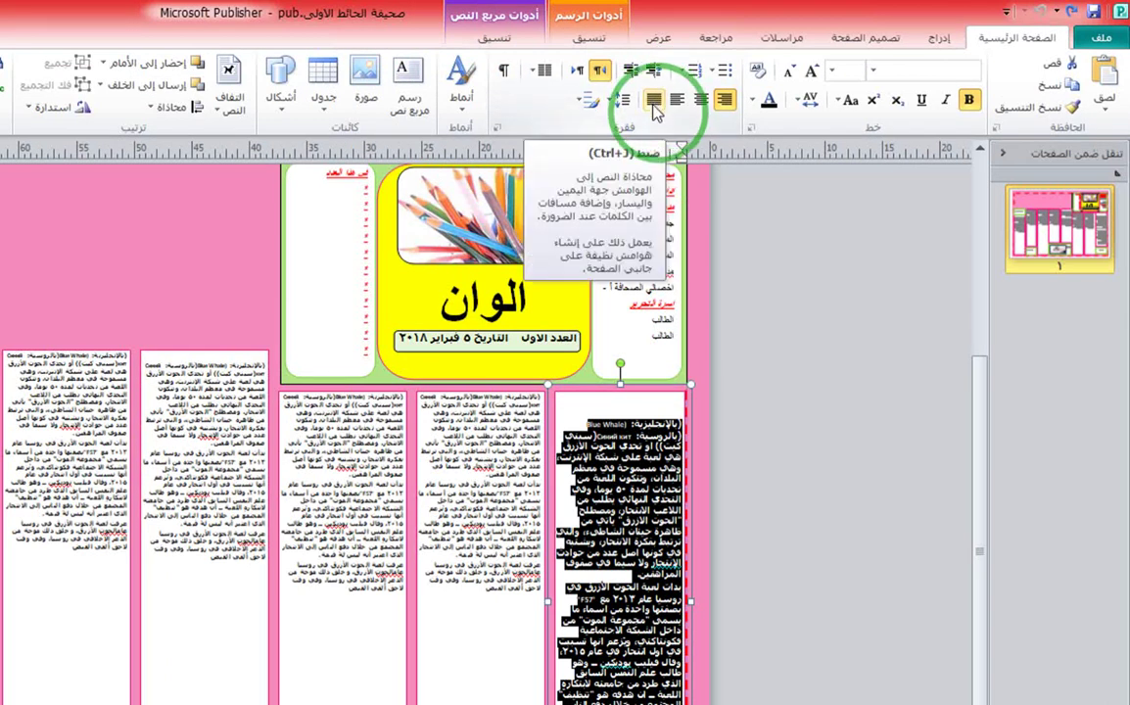
left_click(656, 108)
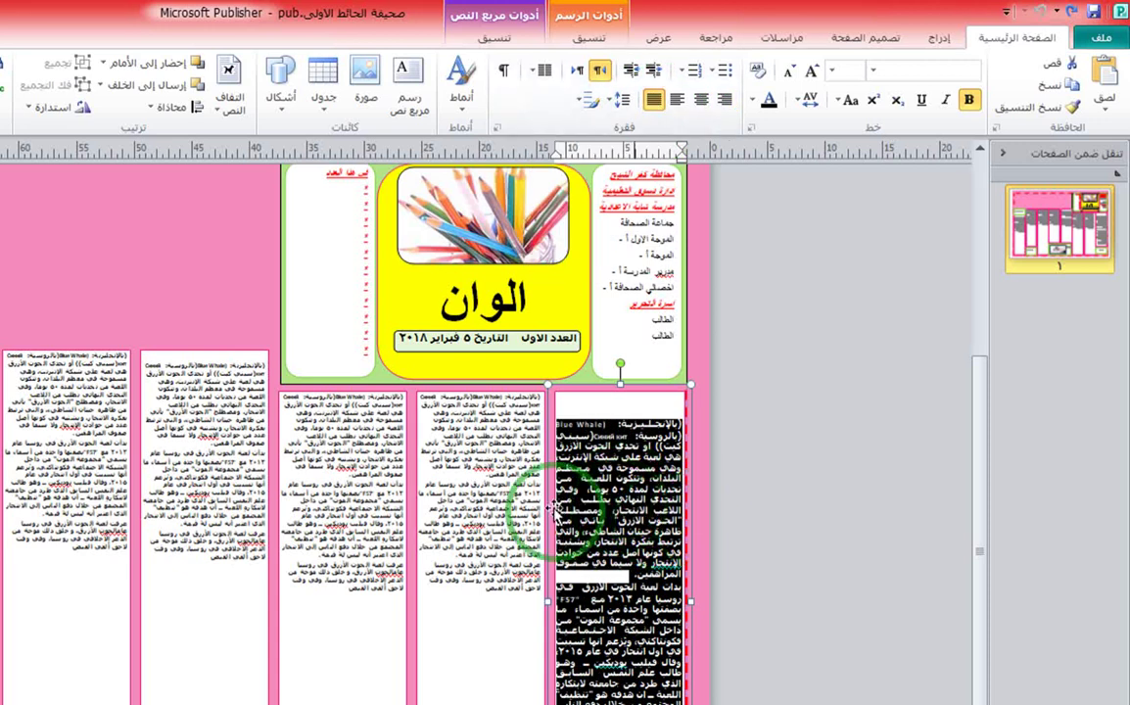
- Justify the article text in the second column from the page's right edge and enlarge it to font size 24
left_click(465, 600)
left_click_drag(465, 600, 541, 395)
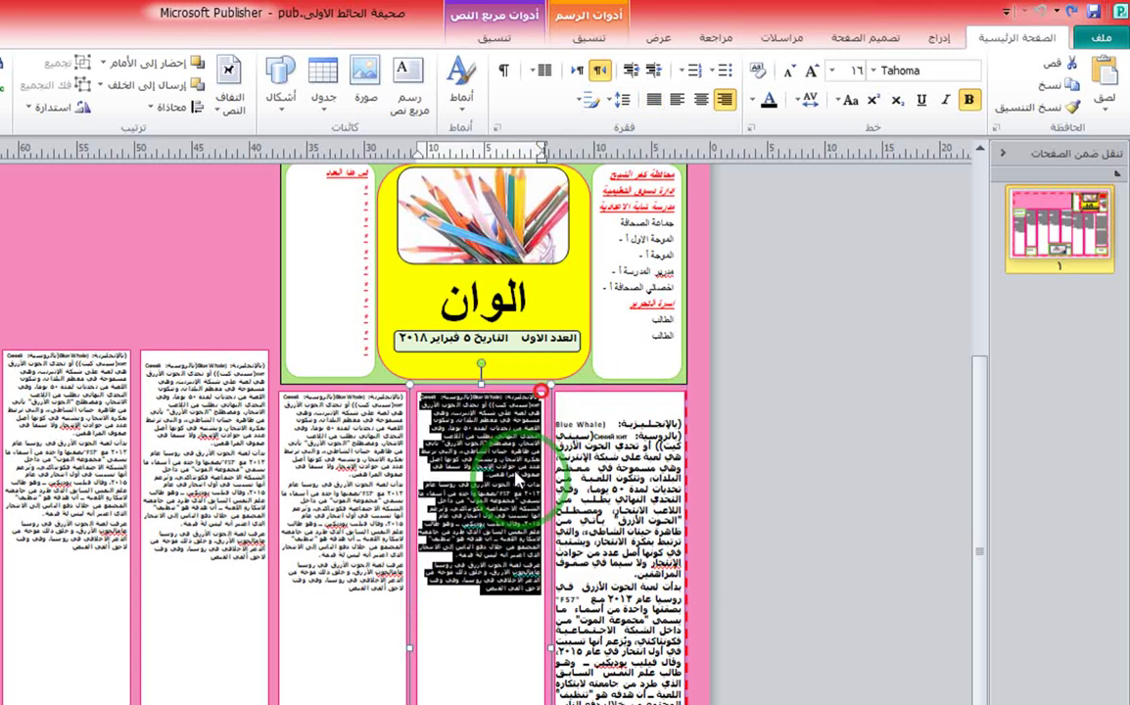
left_click(651, 97)
left_click(813, 72)
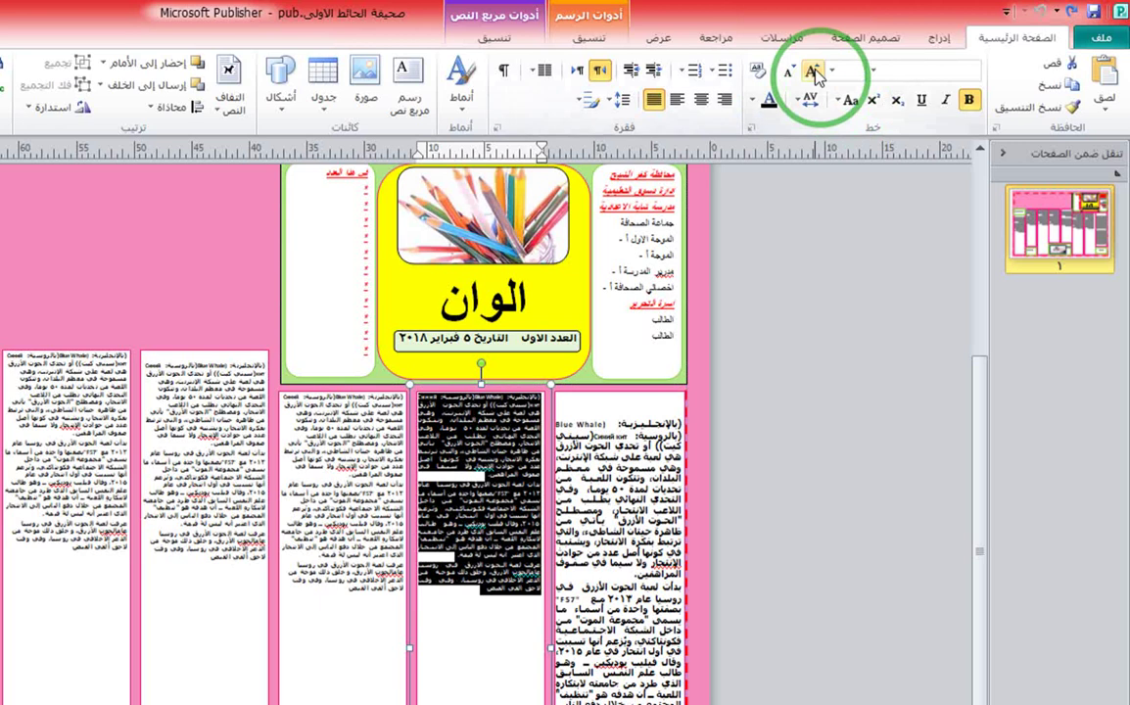
left_click(814, 72)
left_click(813, 71)
left_click(812, 72)
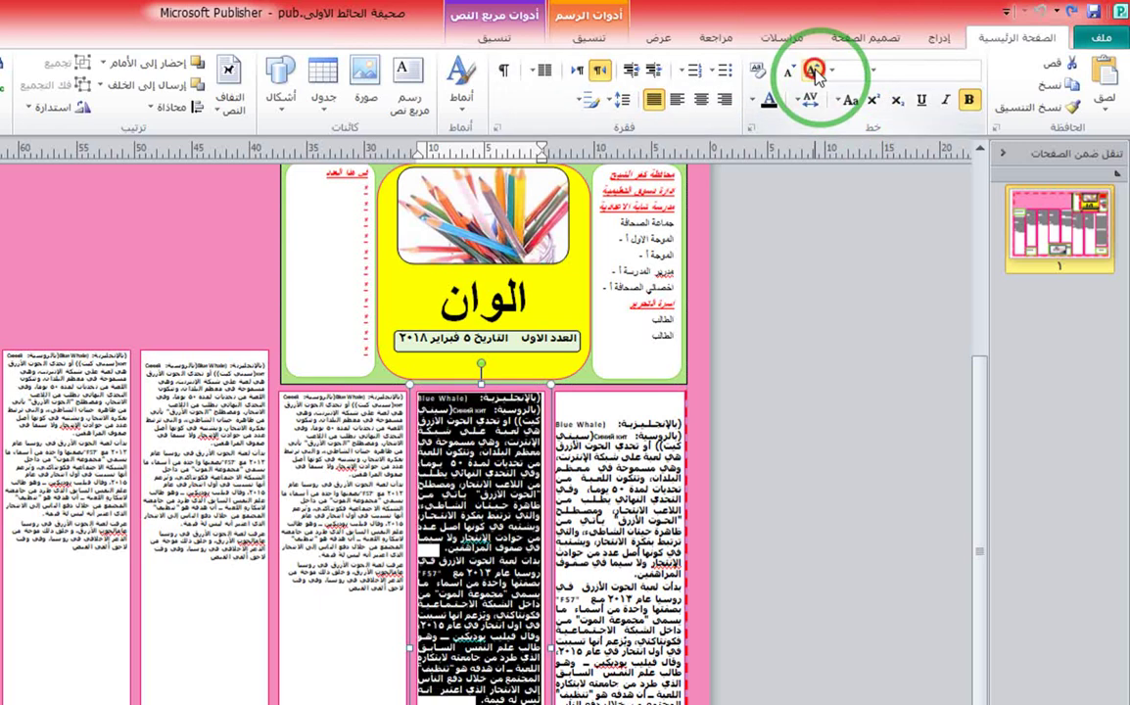
- Insert two blank lines above the article text in the second column from the page's right edge
left_click(538, 399)
left_click(472, 506)
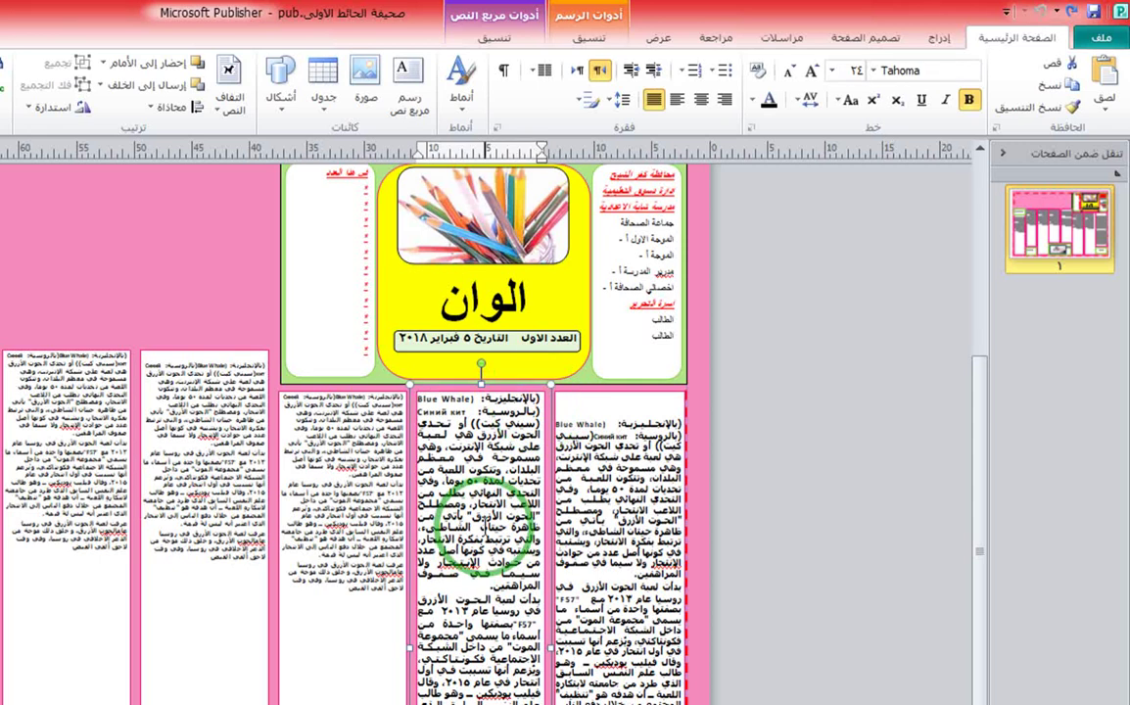
key("Return")
key("Return")
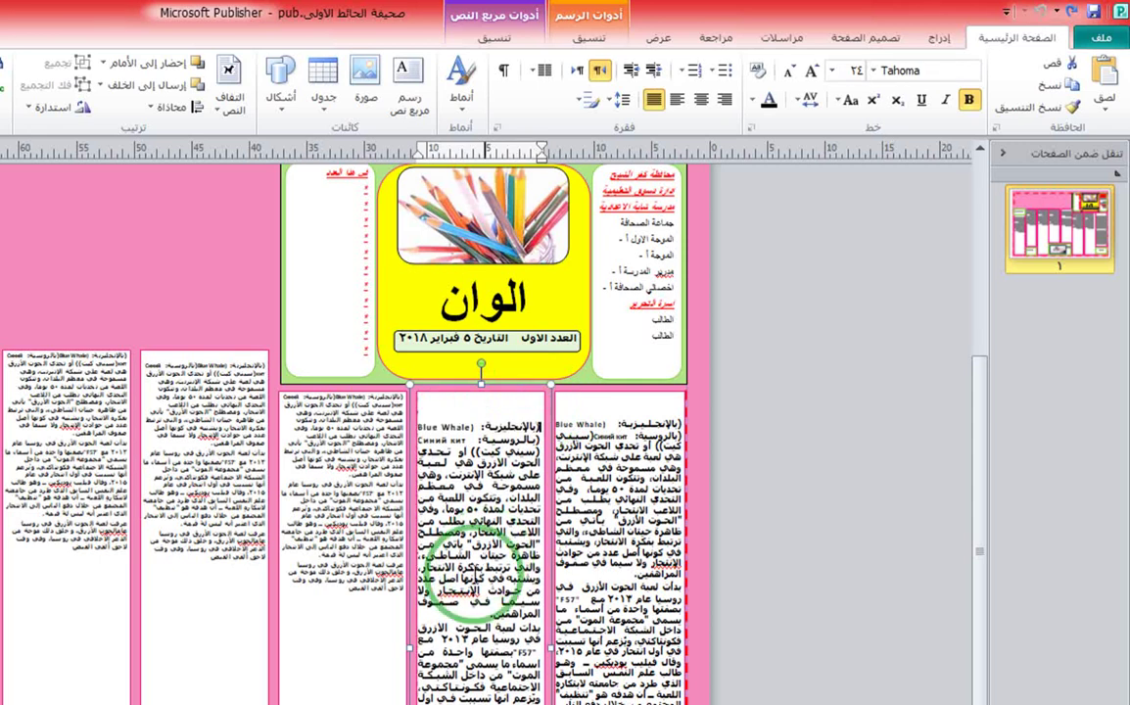
- Justify the article text in the third column from the page's right edge and insert two blank lines above it
left_click(313, 599)
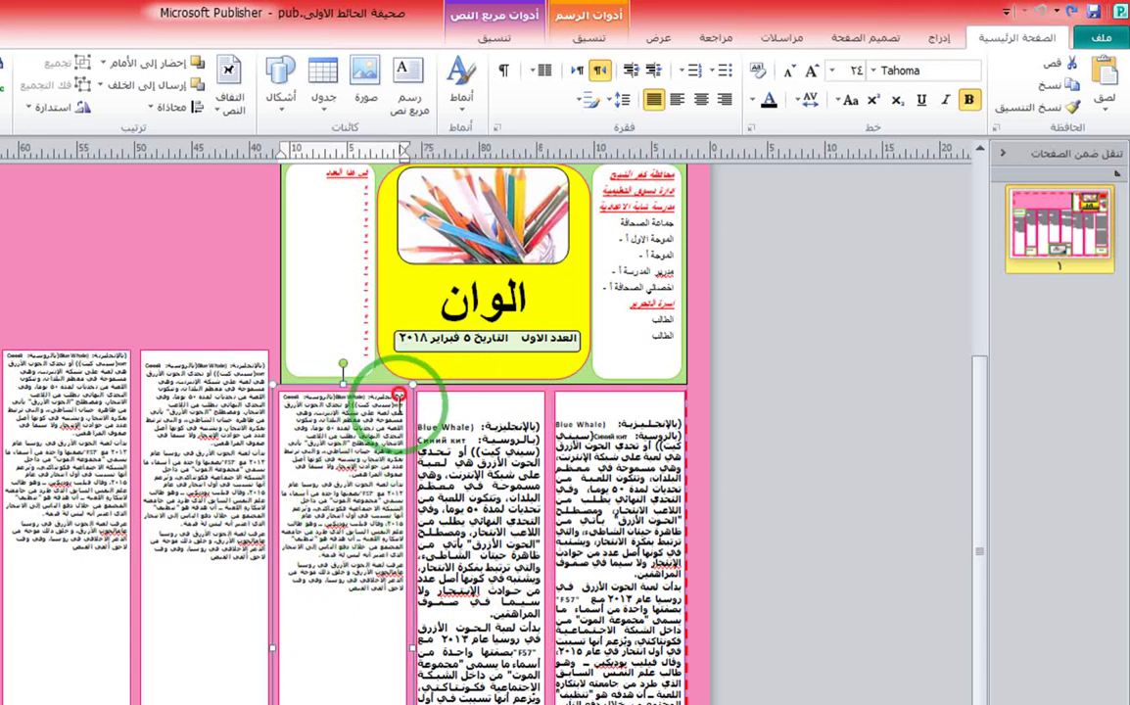
left_click_drag(401, 396, 366, 592)
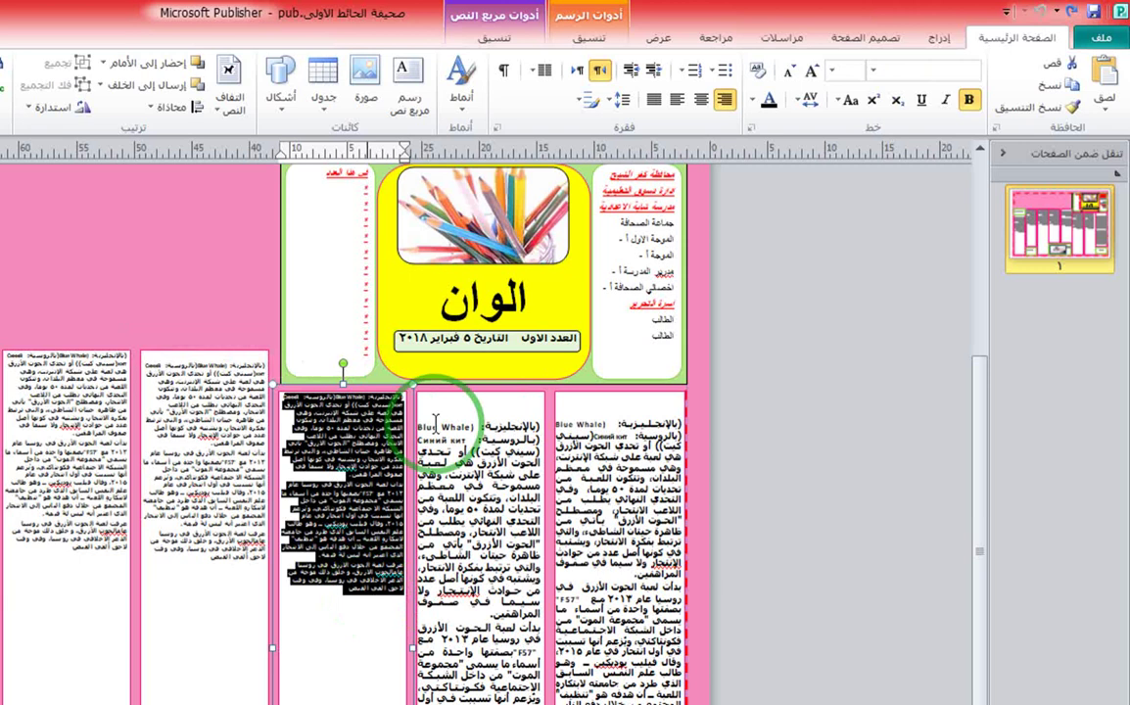
left_click(658, 100)
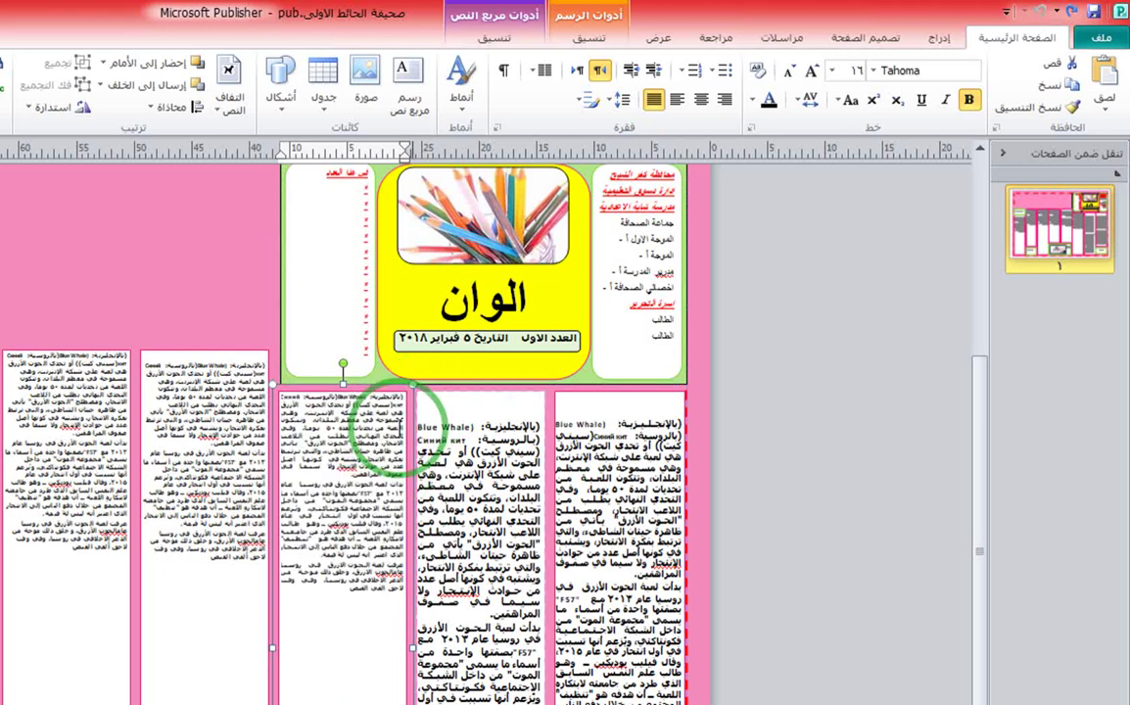
key("Return")
key("Return")
- Enlarge the article text in the third column from the page's right edge to font size 22
left_click_drag(357, 651, 364, 383)
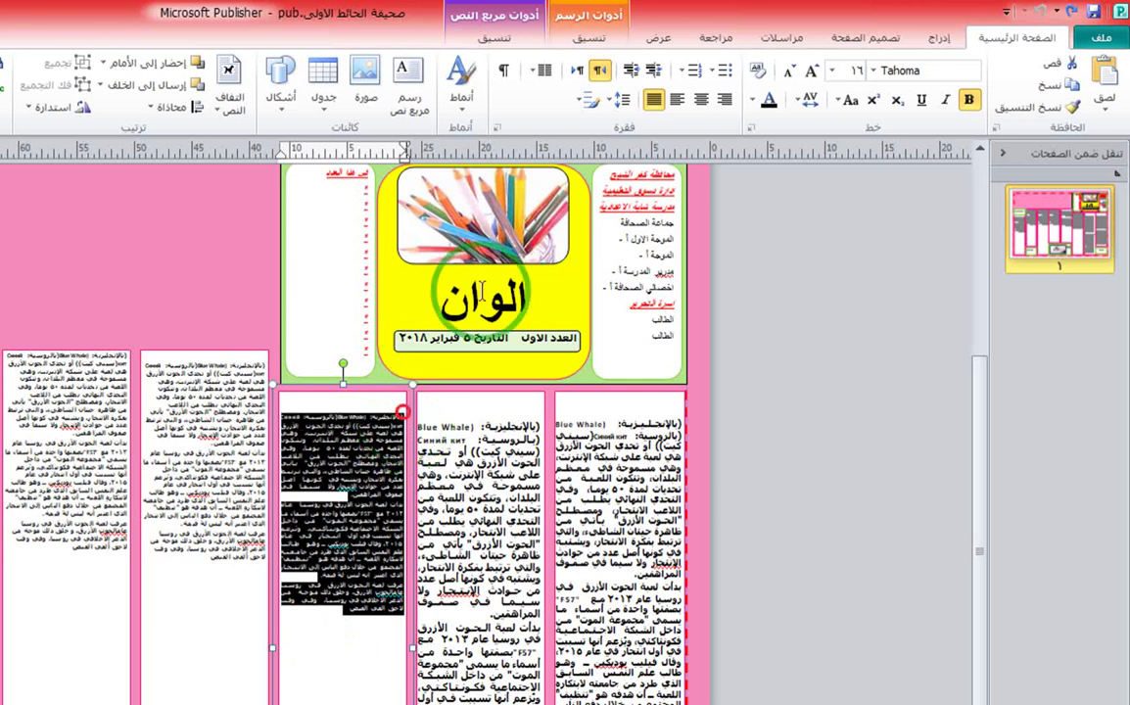
left_click(812, 74)
left_click(812, 74)
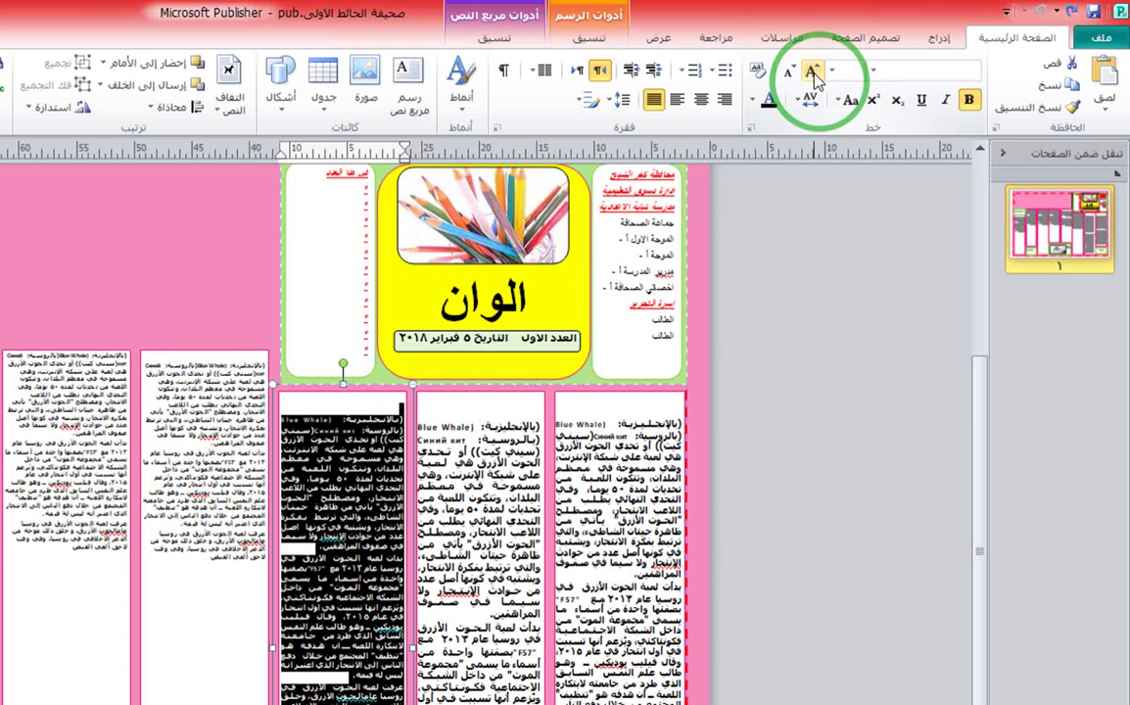
left_click(813, 75)
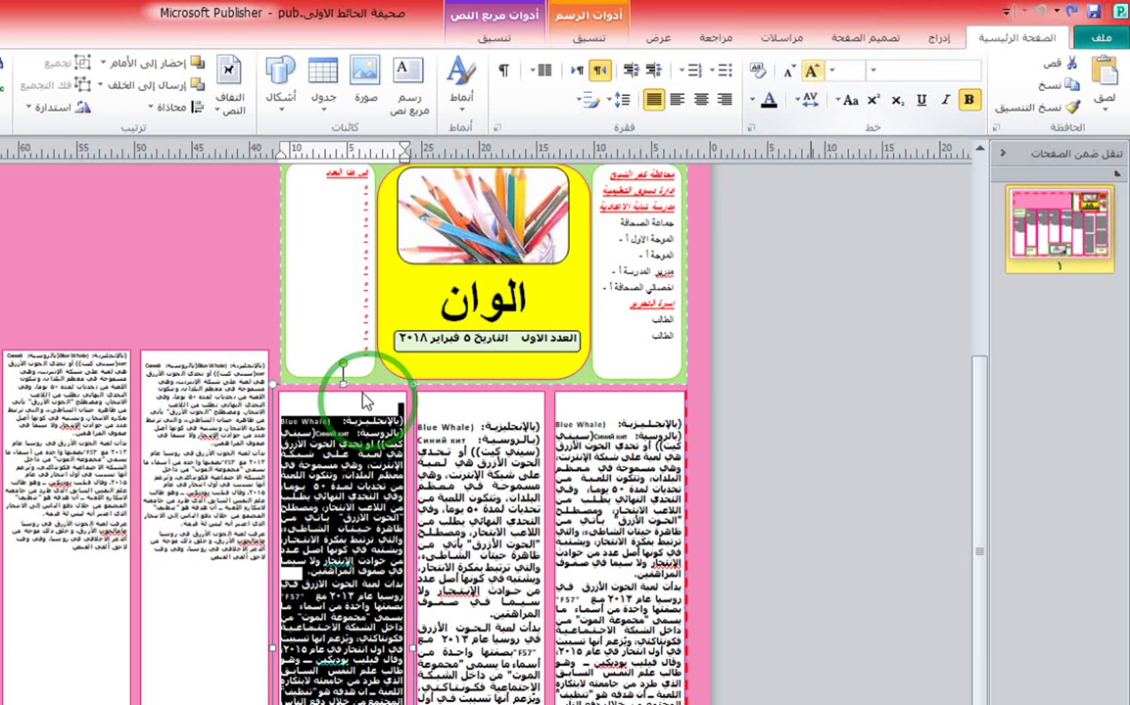
- Enlarge the article text in the right-hand column above the caricature to font size 20
left_click(186, 569)
left_click_drag(186, 568, 286, 407)
left_click(811, 73)
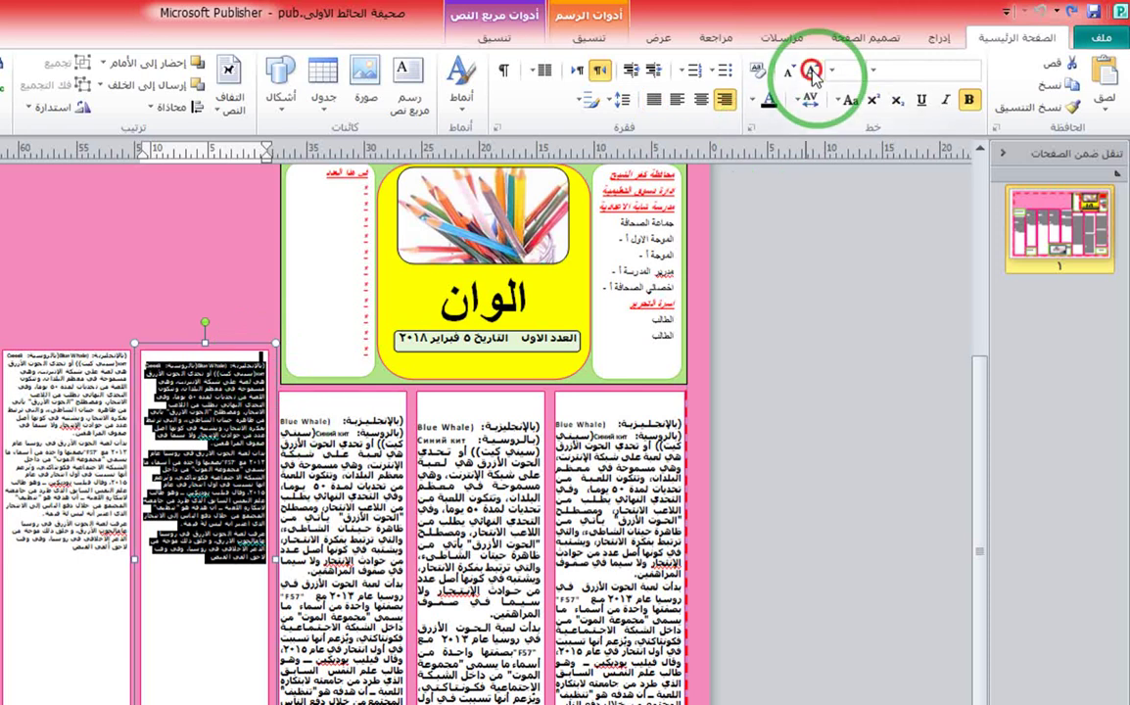
left_click(811, 73)
left_click(812, 74)
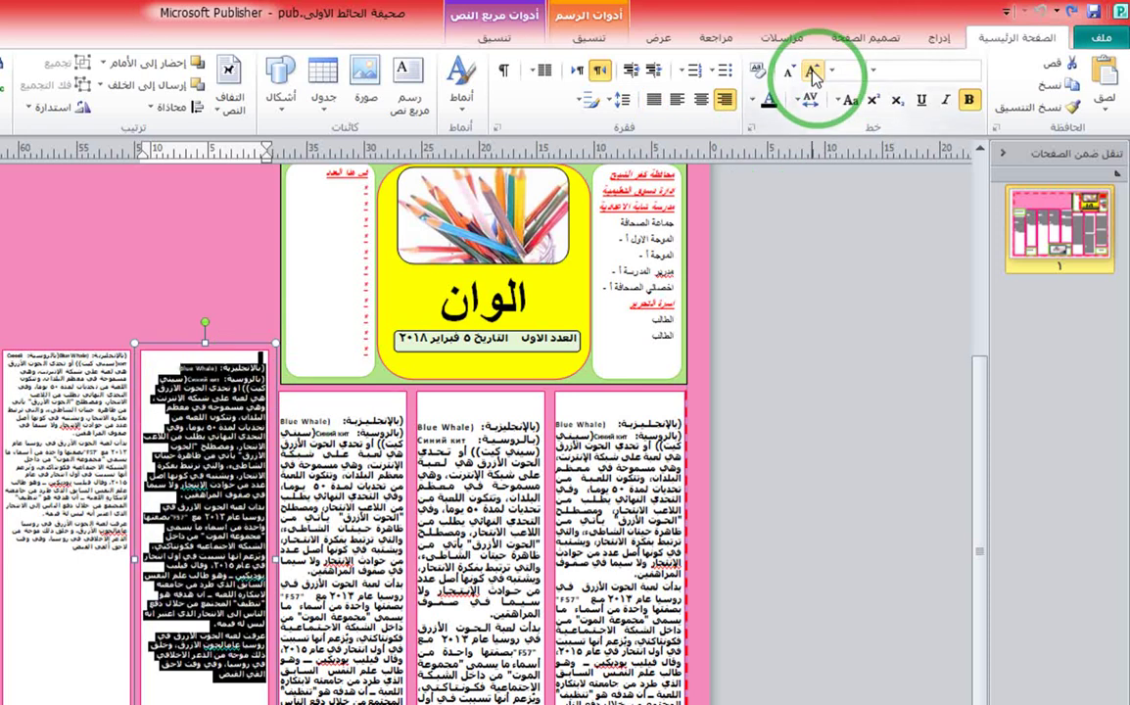
- Insert two more blank lines above the article text in the right-hand column above the caricature
left_click(252, 358)
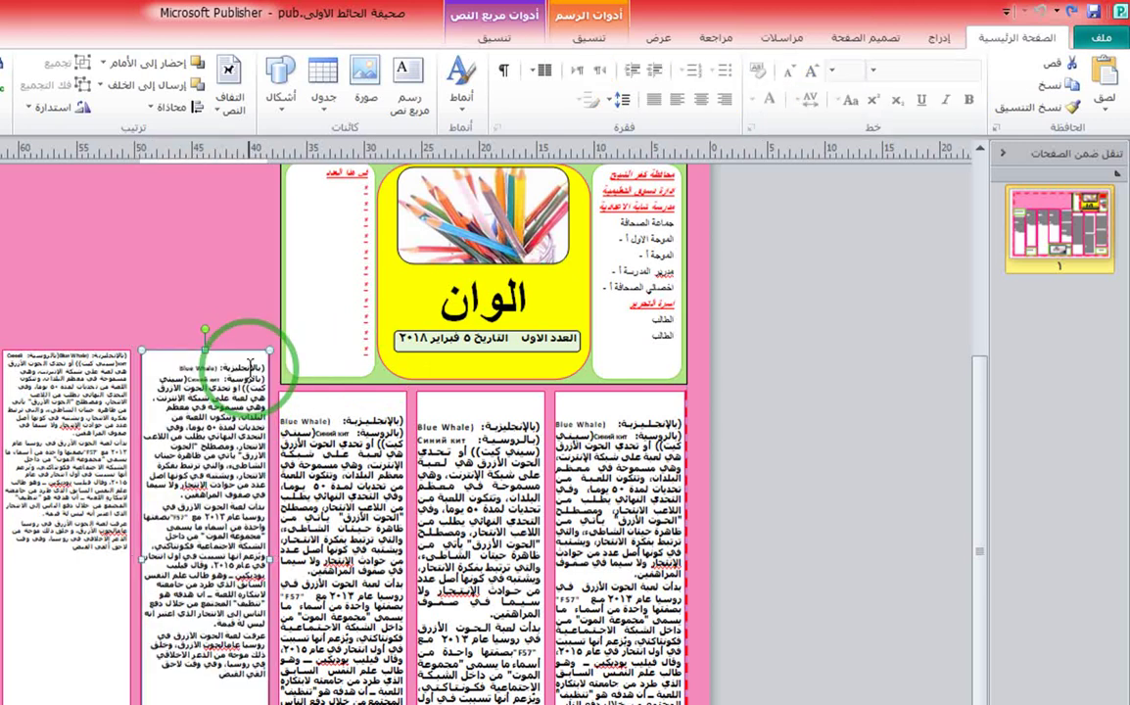
left_click(253, 355)
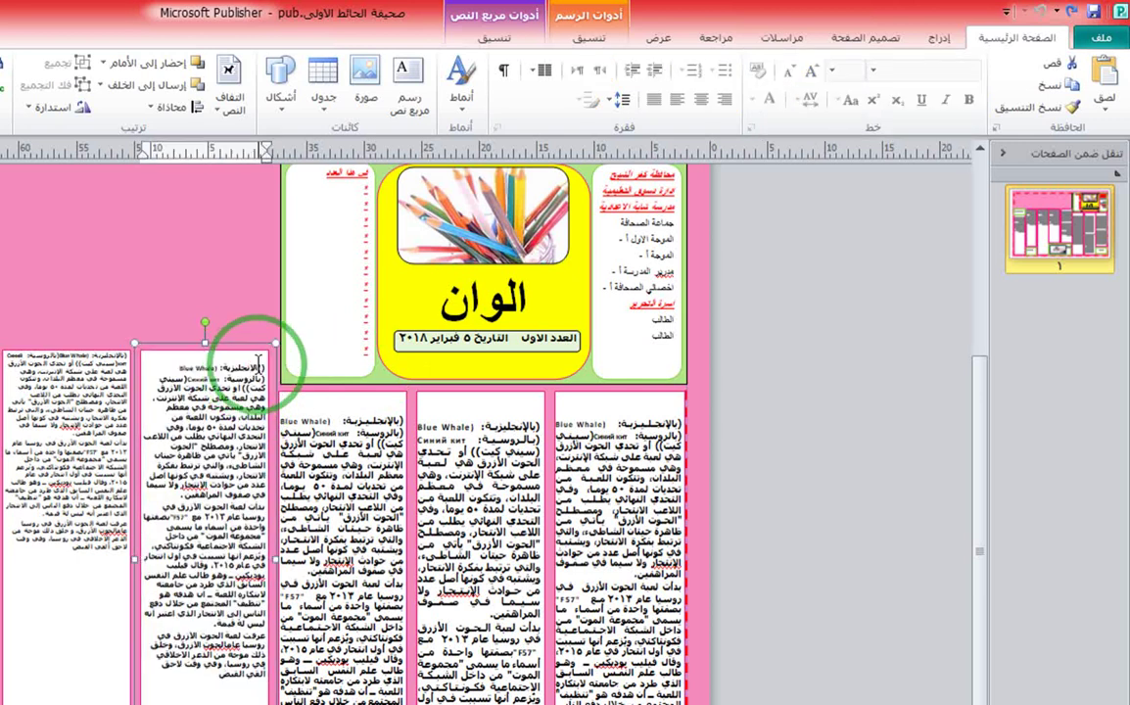
left_click(263, 354)
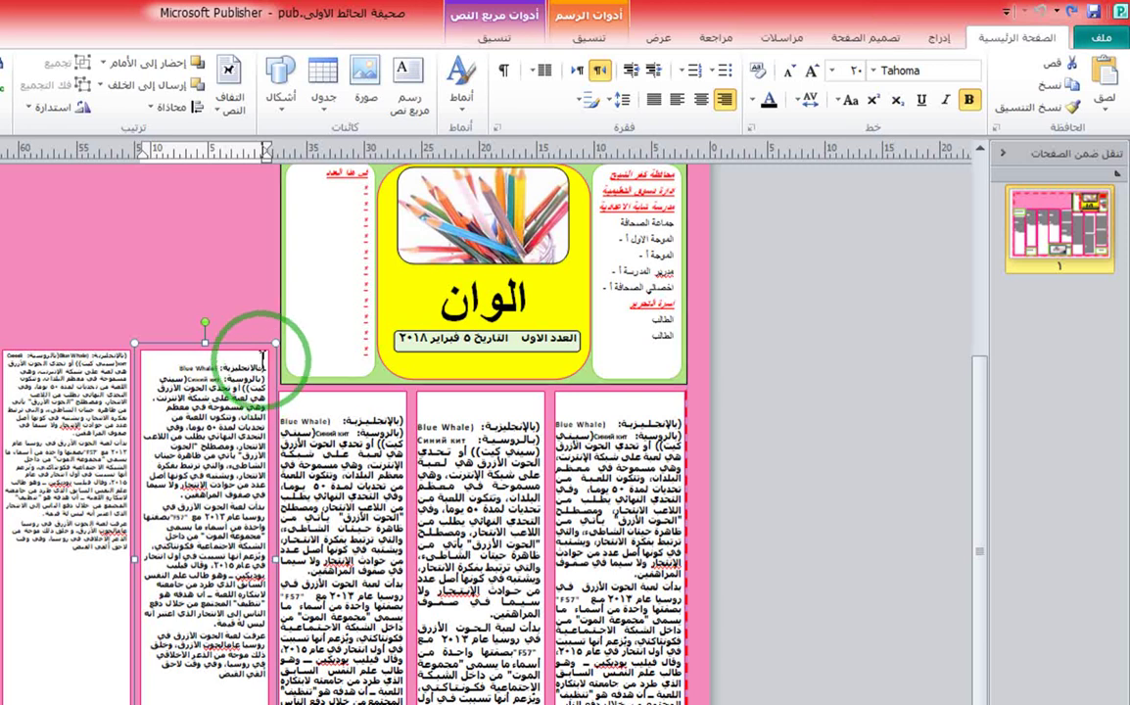
key("Return")
key("Return")
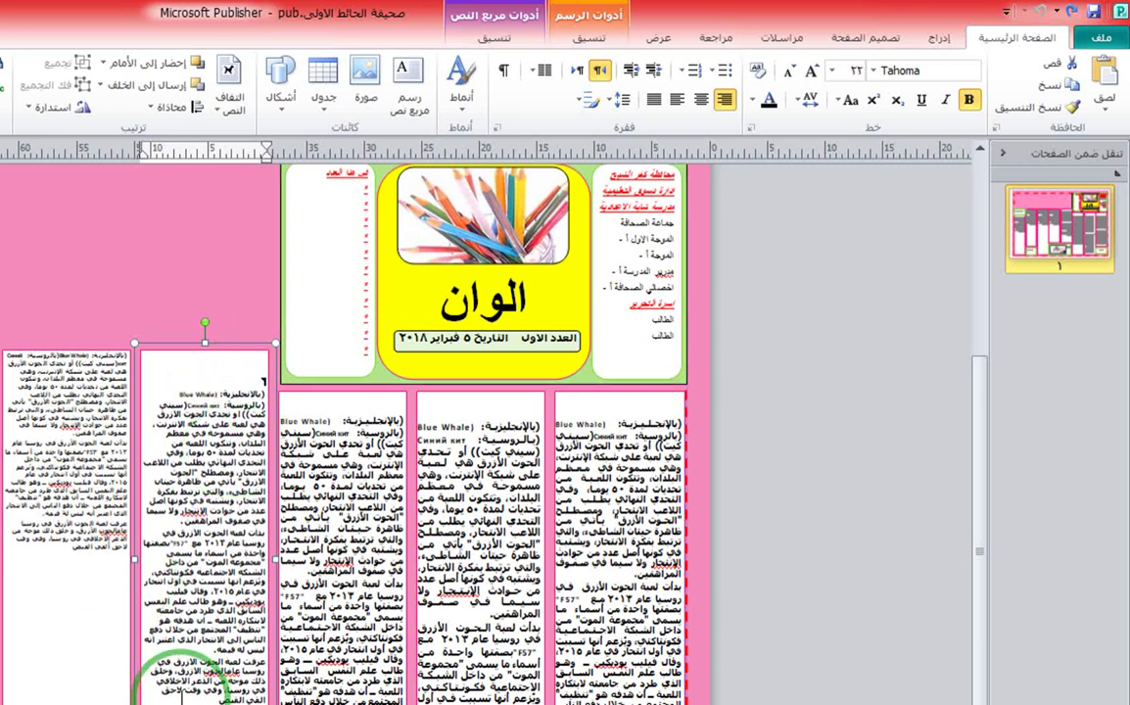
- Justify the whole article text in the right-hand column above the caricature
left_click(181, 694)
key("ctrl+a")
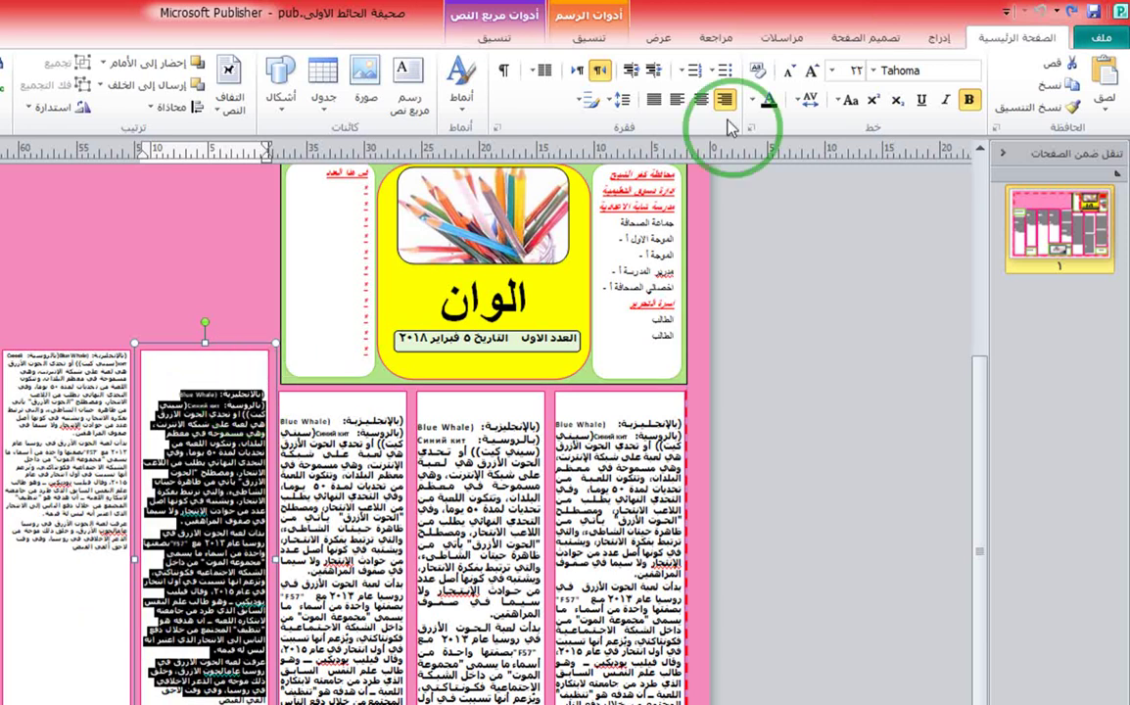
left_click(656, 98)
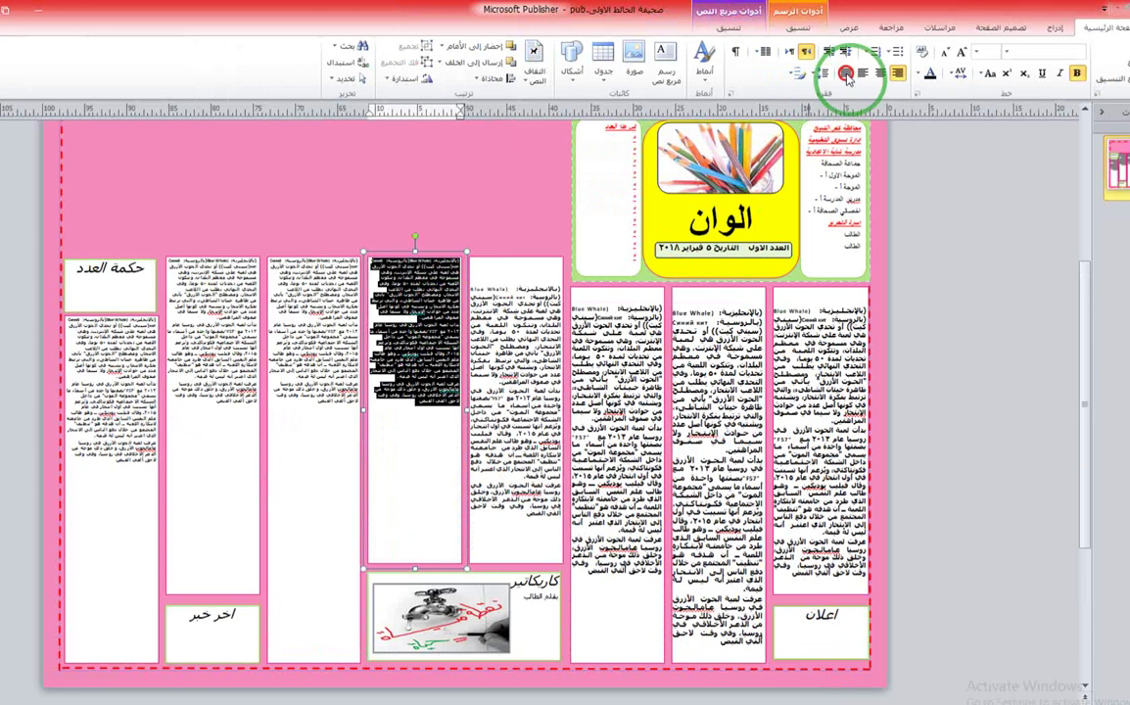
- Justify the article text in the left-hand column above the caricature and enlarge it to font size 22
left_click(963, 53)
left_click(963, 53)
left_click(963, 53)
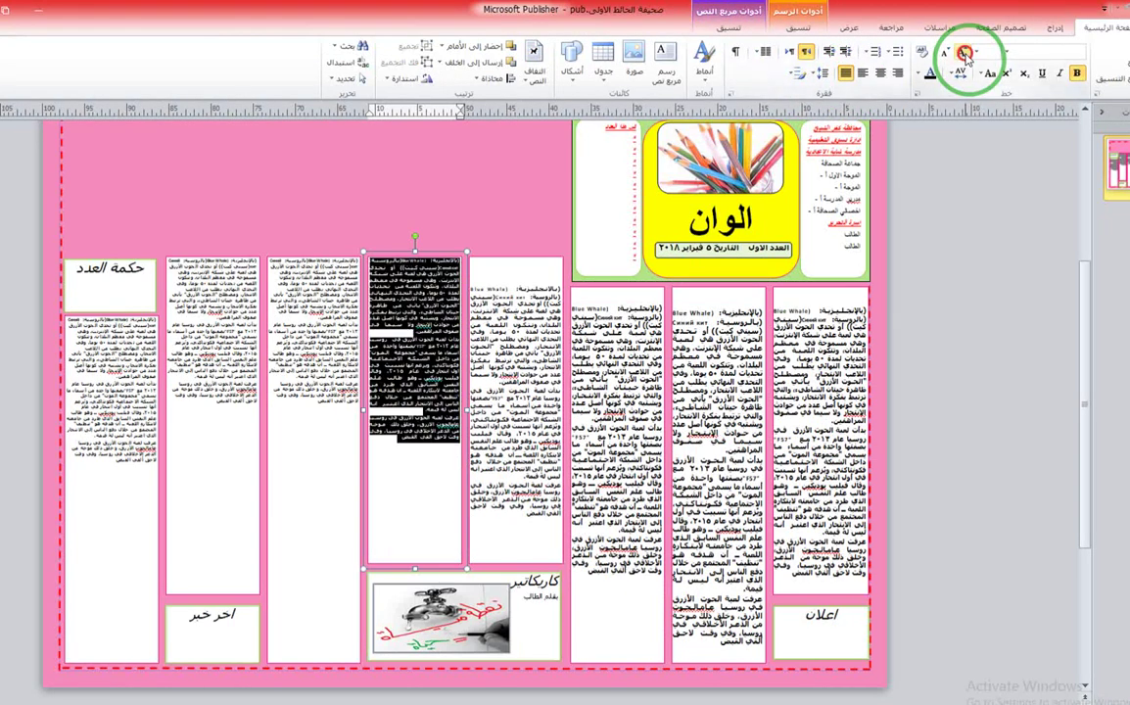
left_click(963, 53)
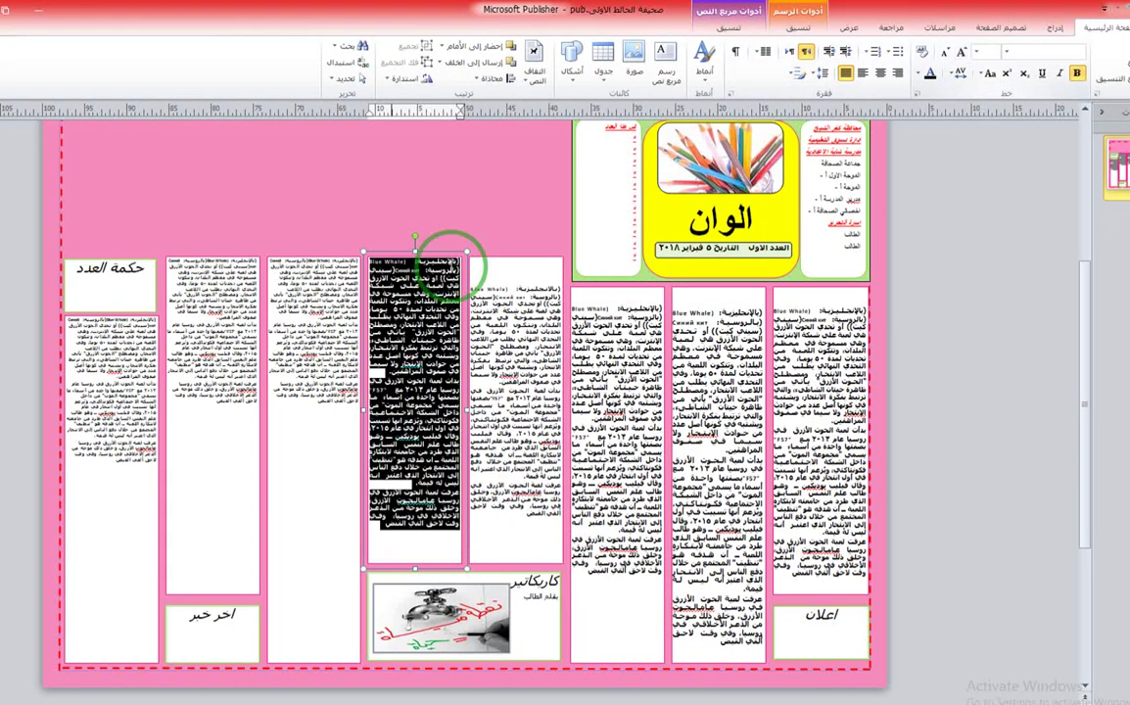
- Insert three blank lines above the article text in the left-hand column above the caricature
left_click(414, 354)
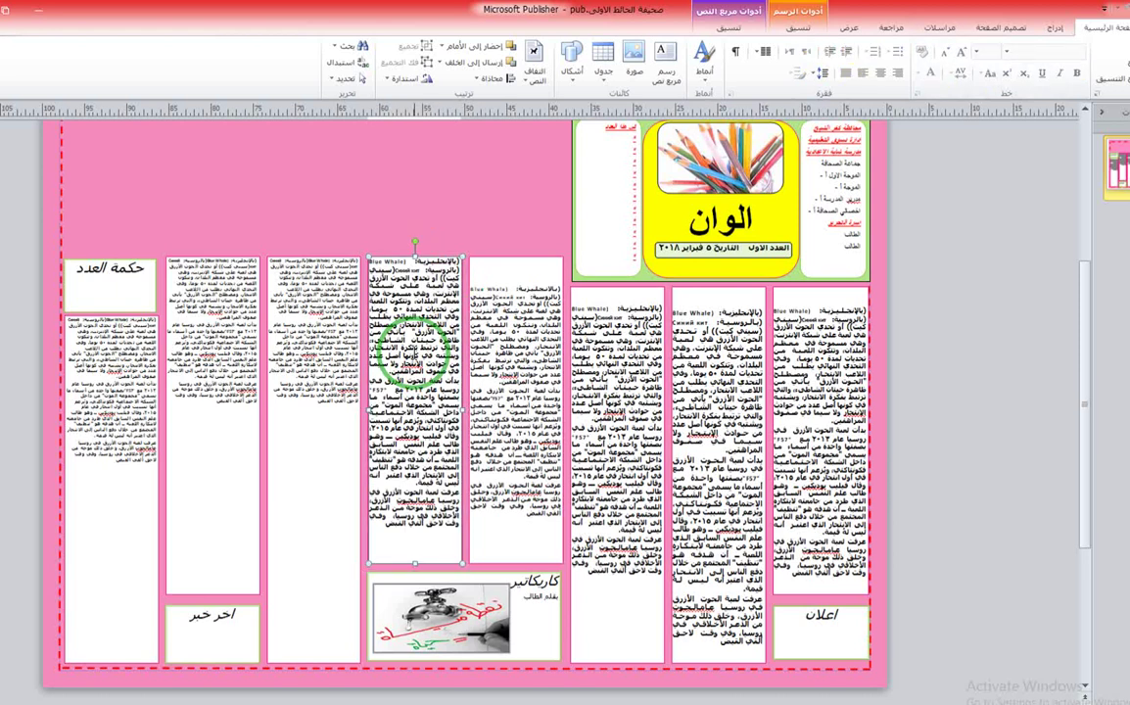
left_click(401, 363)
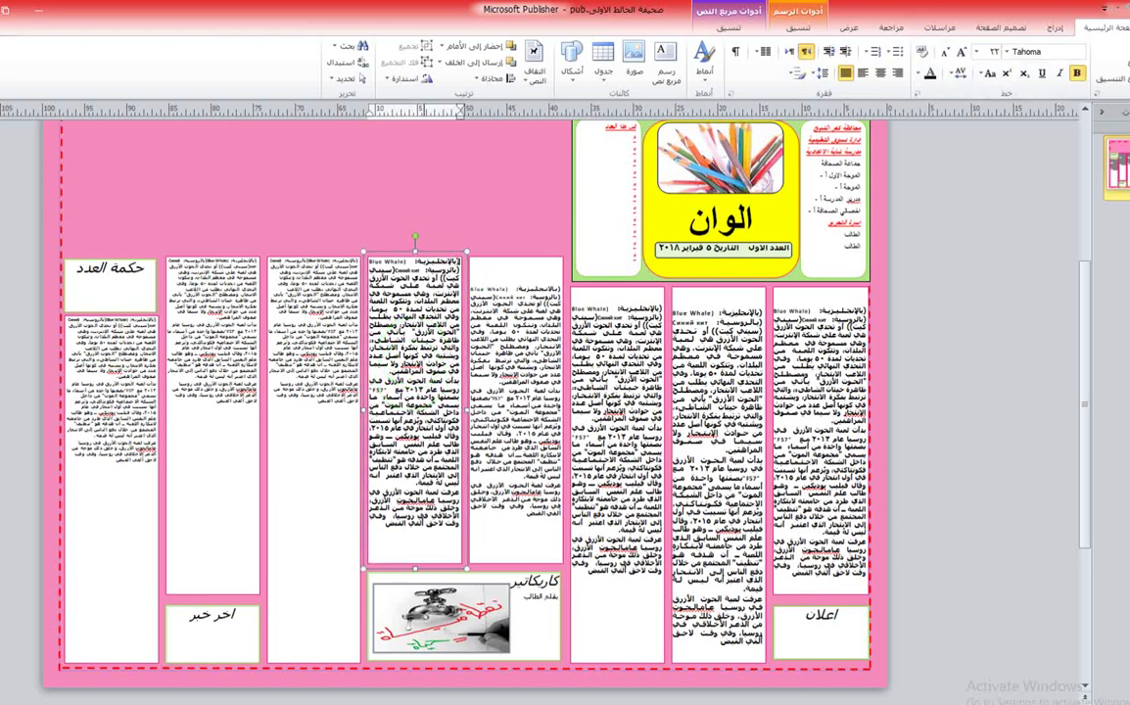
key("Return")
key("Return")
key("Return")
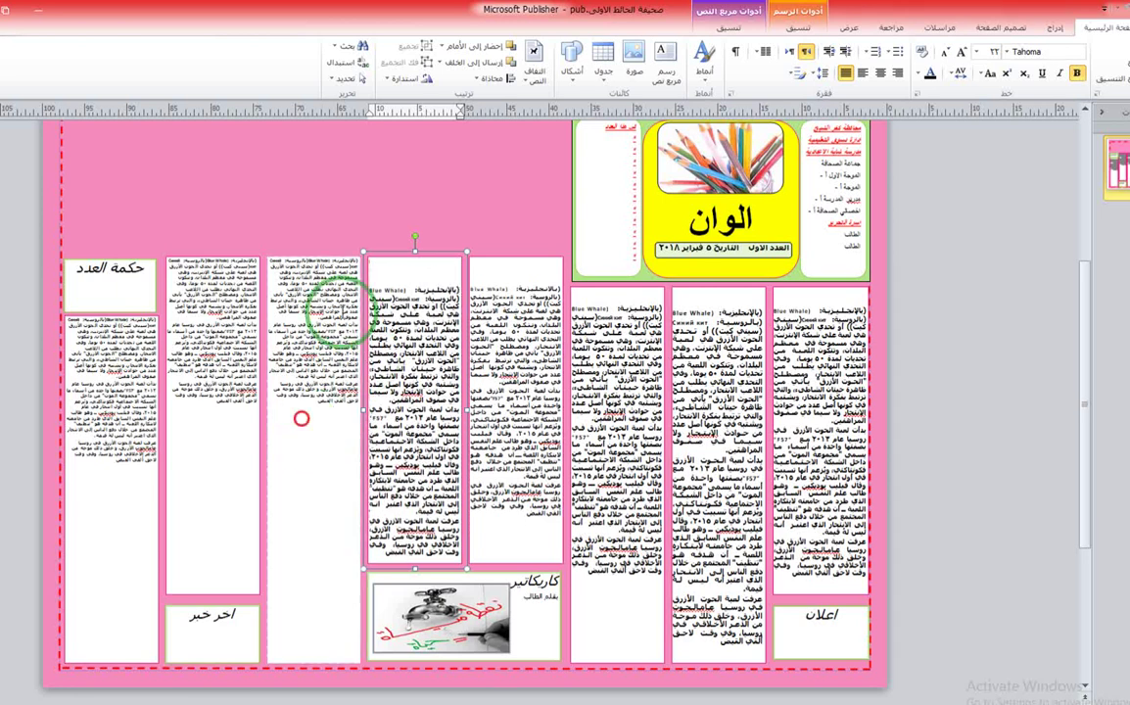
- Enlarge the article text in the tall column directly left of the caricature to font size 24 and justify it
left_click(353, 271)
key("ctrl+a")
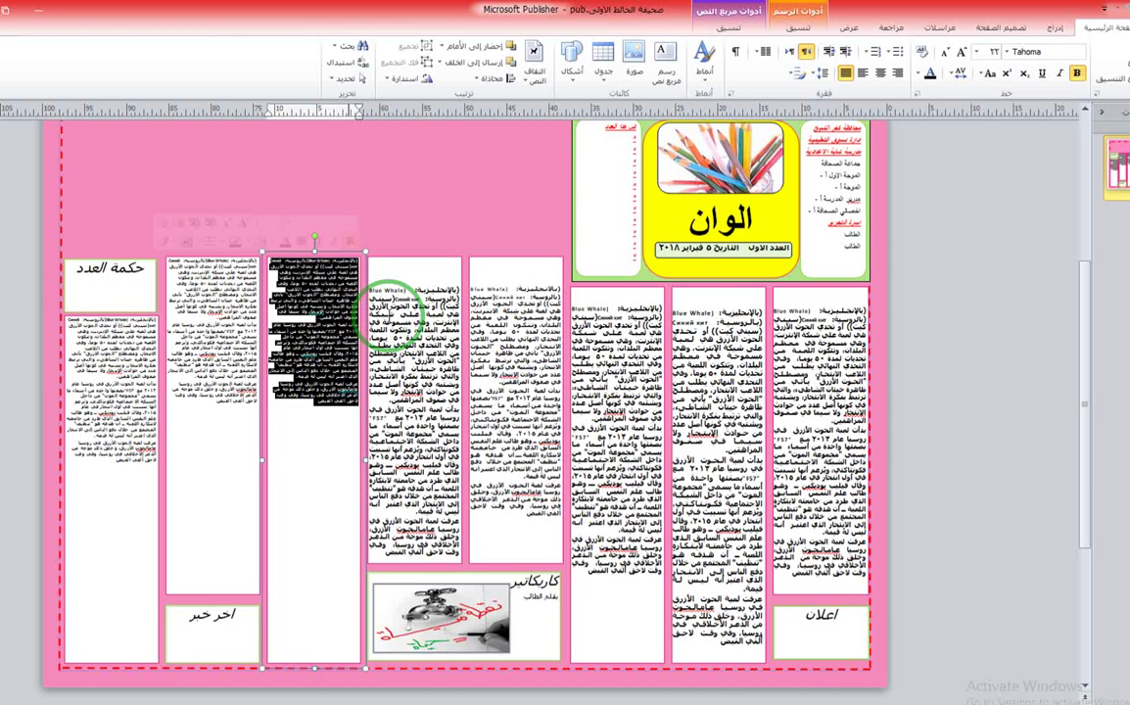
left_click(945, 51)
left_click(961, 51)
left_click(960, 52)
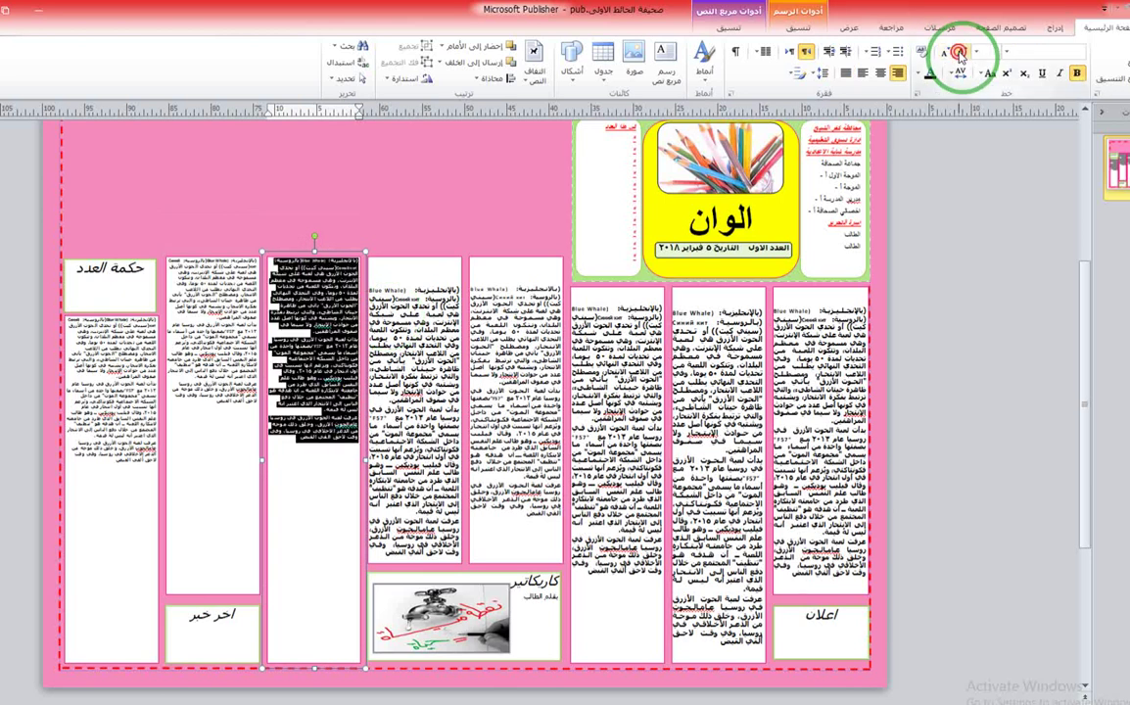
left_click(960, 52)
left_click(961, 52)
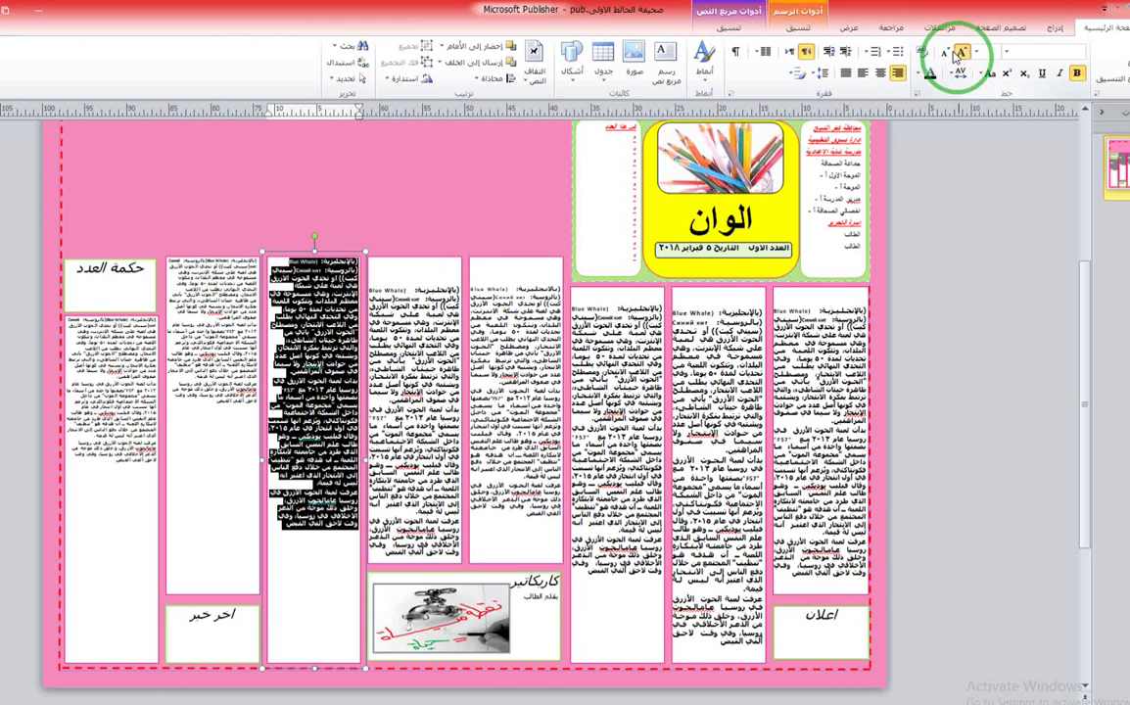
left_click(960, 52)
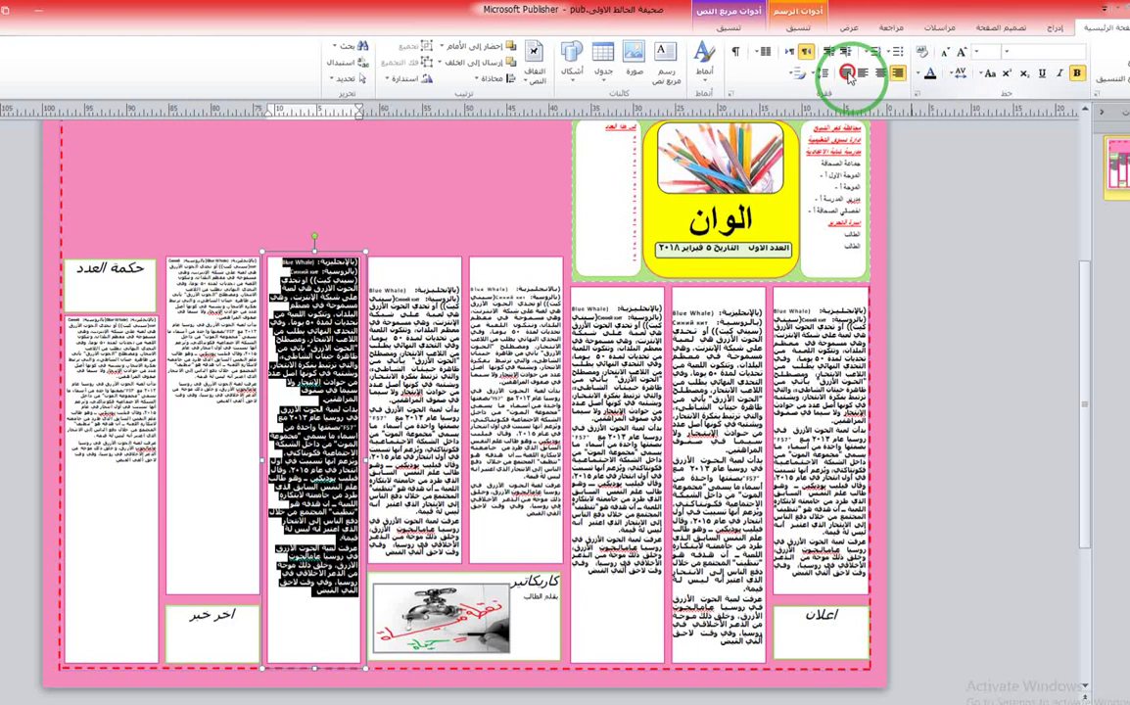
left_click(847, 75)
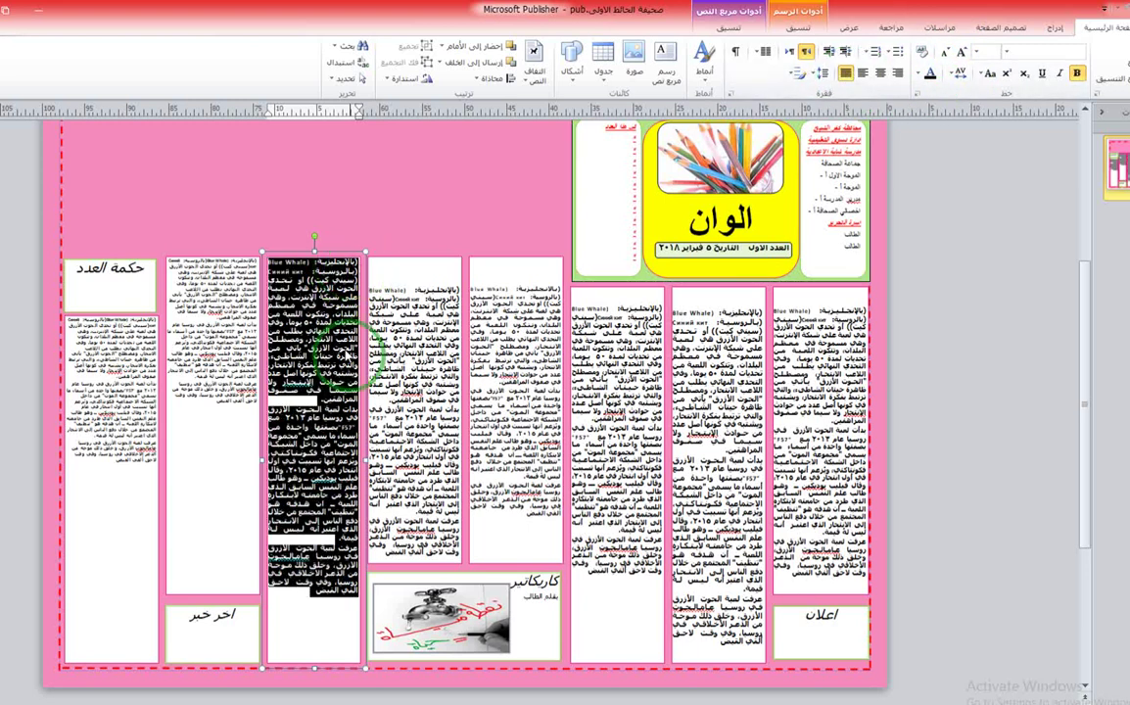
- Insert several blank lines above the article text in the tall column directly left of the caricature
left_click(341, 353)
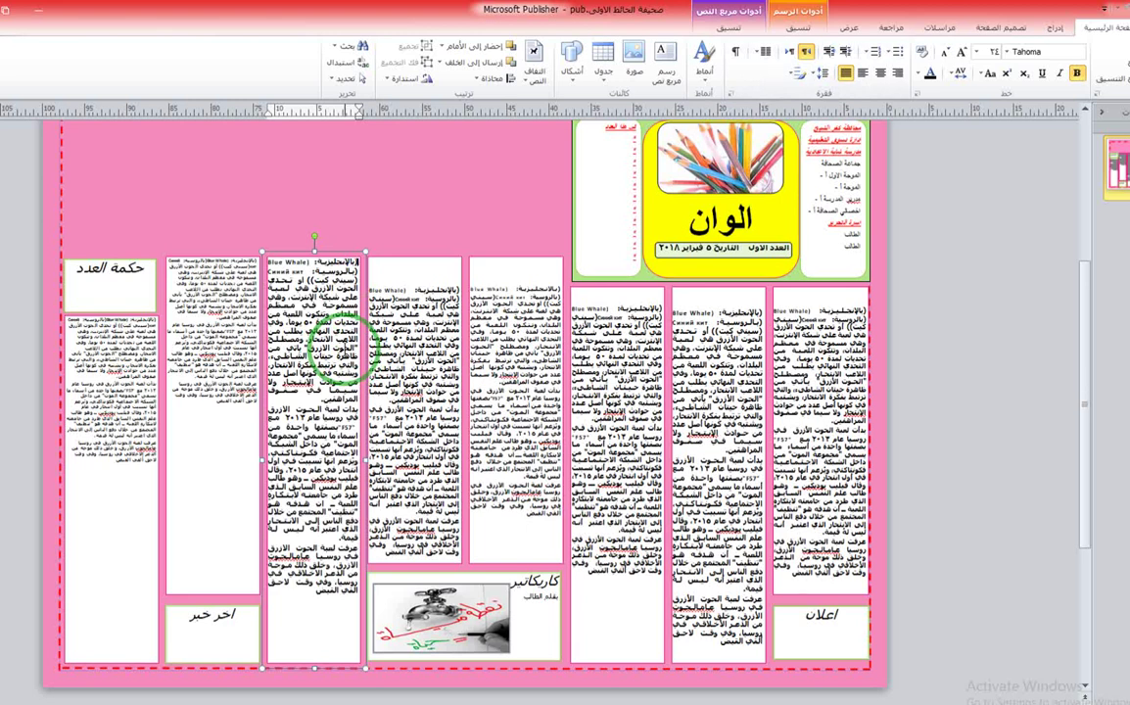
key("Return")
key("Return")
key("Return")
key("Return")
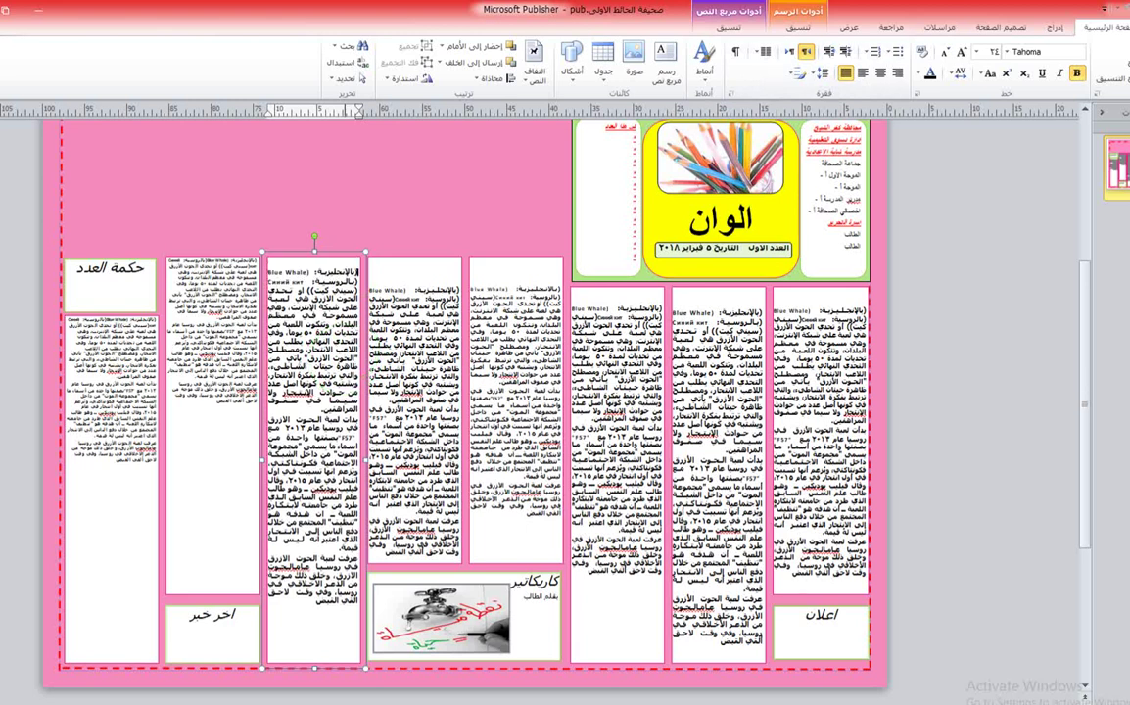
- Insert several blank lines between the first and second paragraphs in the third column from the page's right edge
left_click(563, 546)
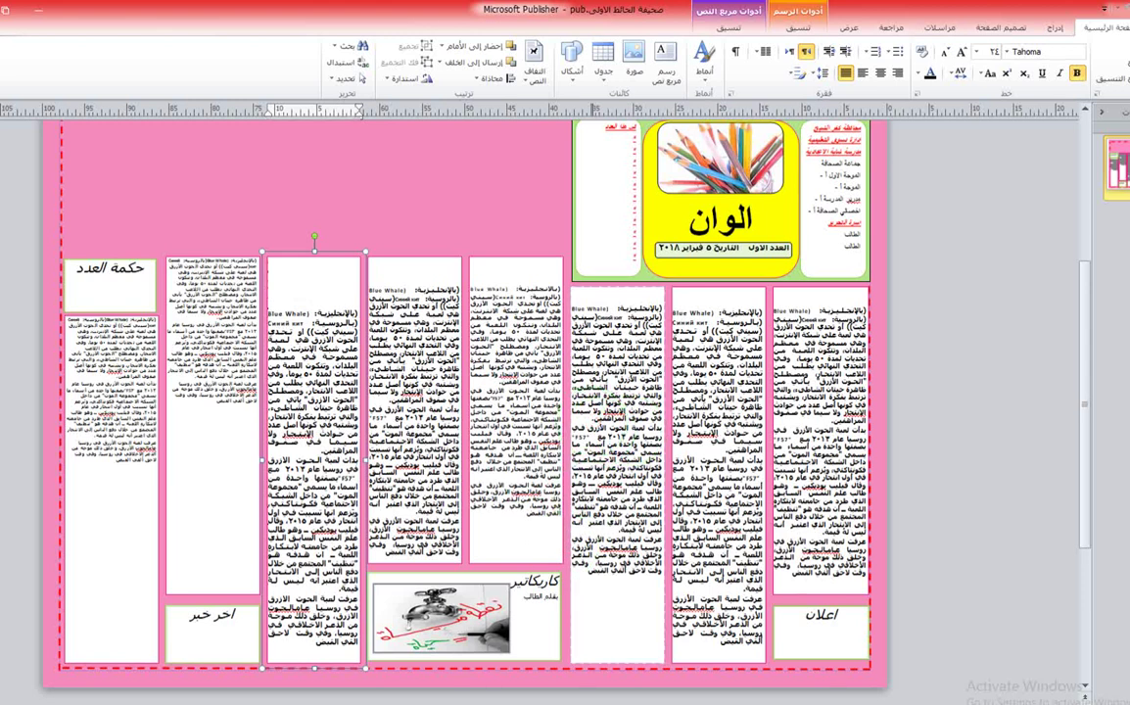
left_click(590, 495)
left_click(583, 420)
key("Return")
key("Return")
key("Return")
key("Return")
key("Return")
key("Return")
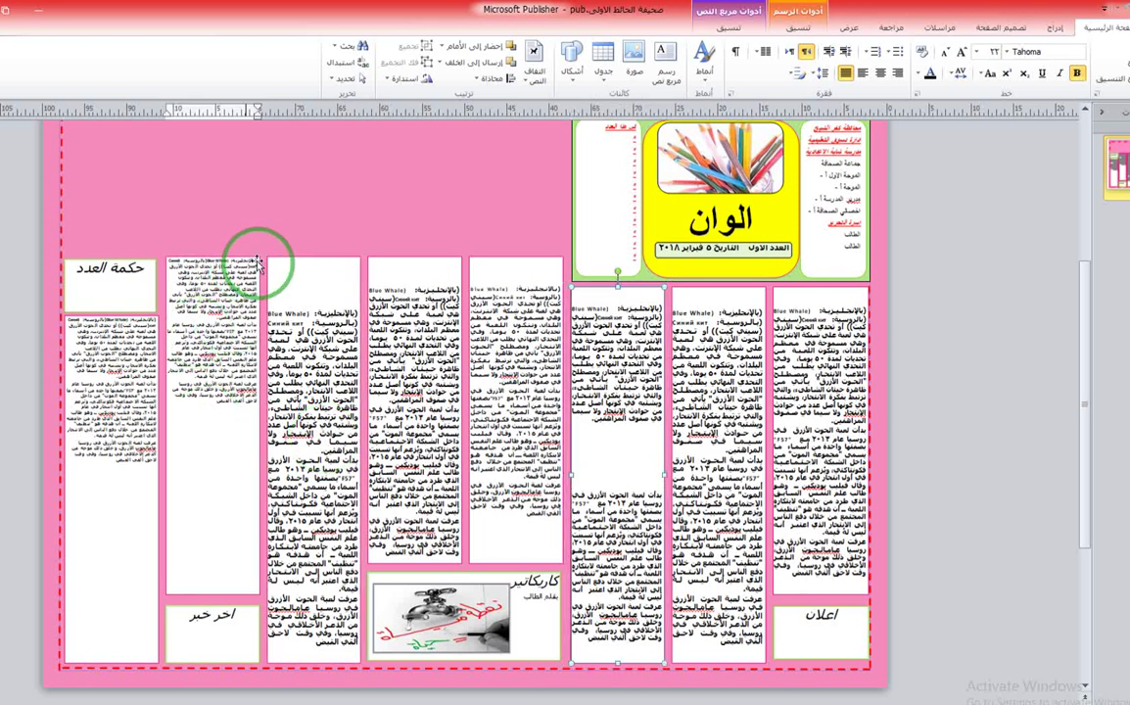
- Enlarge the article text in the column above the "اخر خبر" box to font size 22 and justify it
left_click_drag(253, 260, 256, 448)
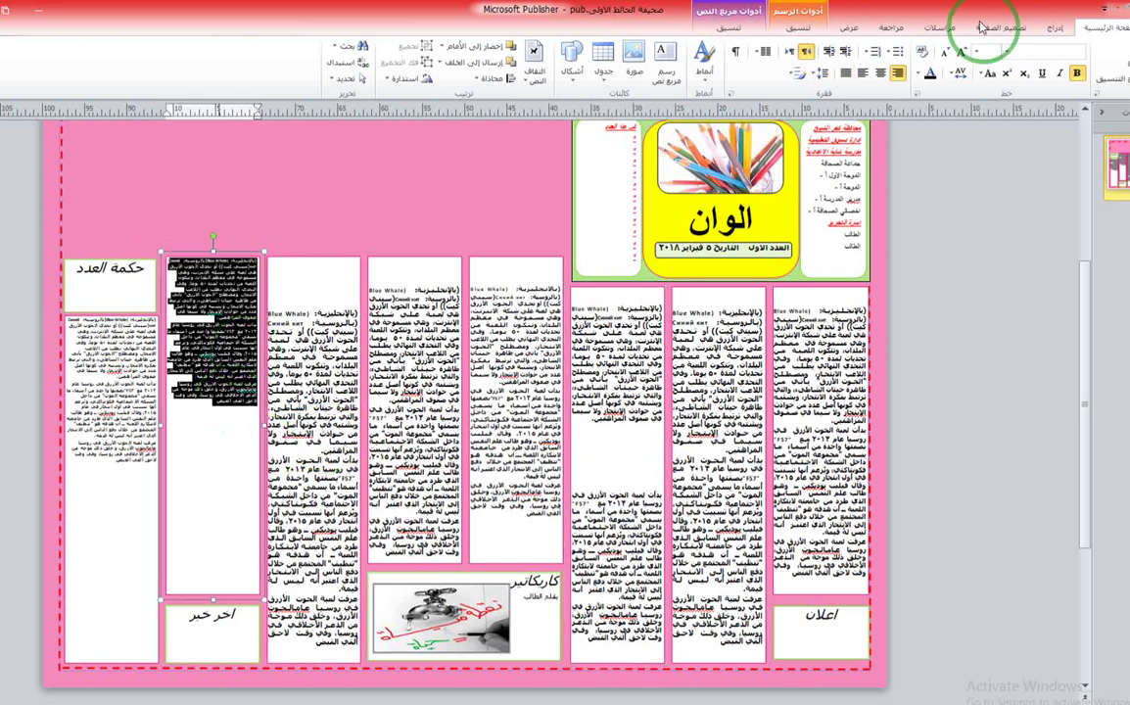
left_click(964, 56)
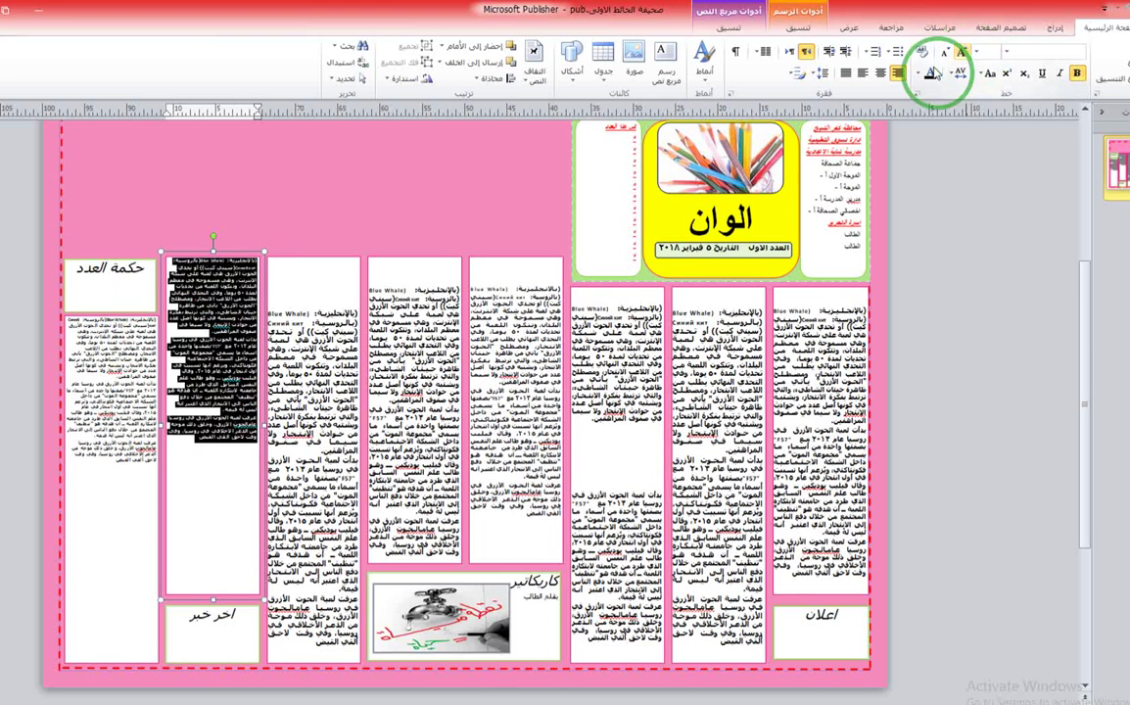
left_click(846, 76)
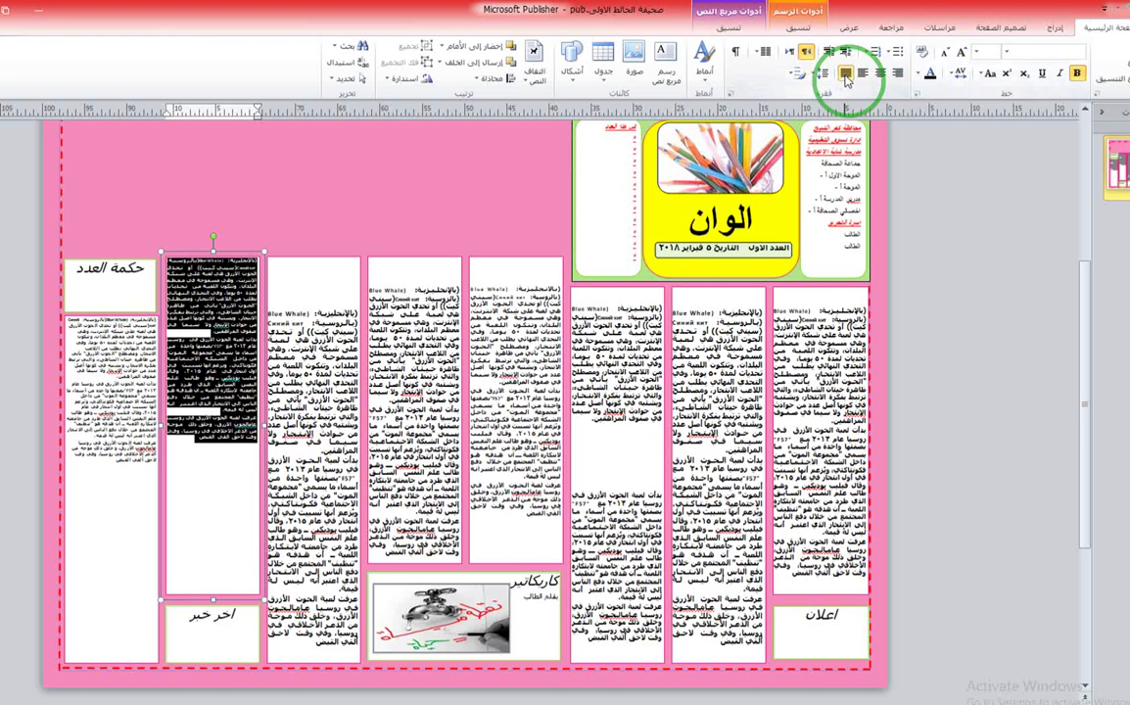
left_click(959, 51)
left_click(959, 51)
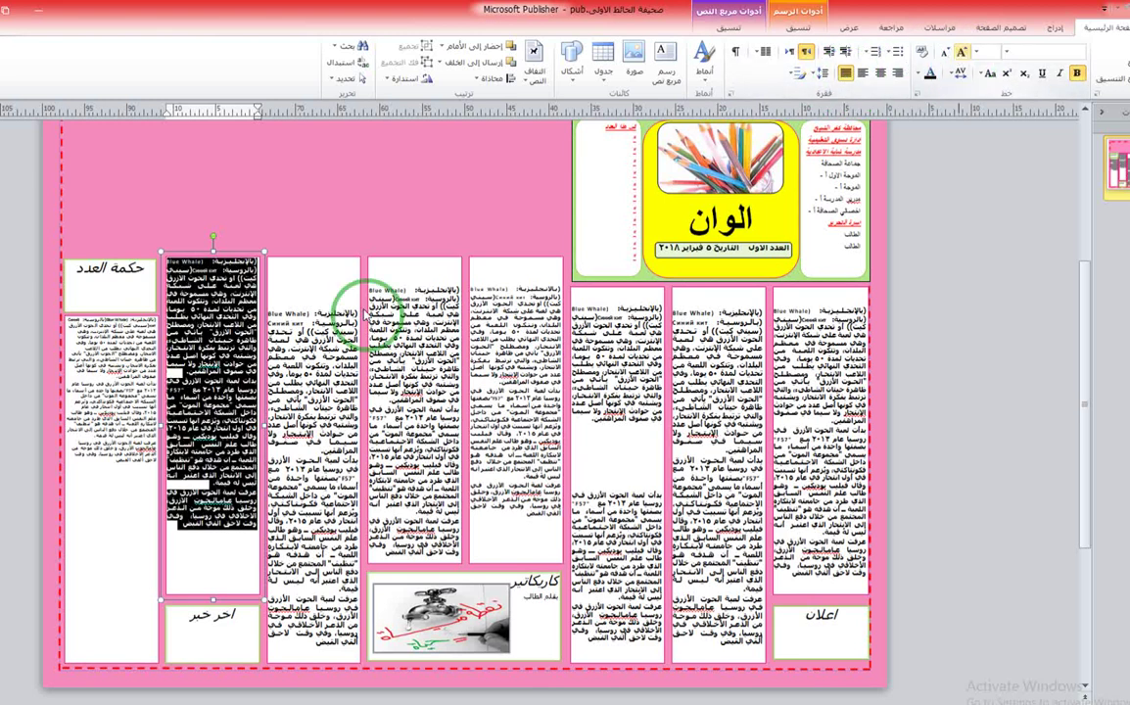
left_click(959, 52)
left_click(942, 52)
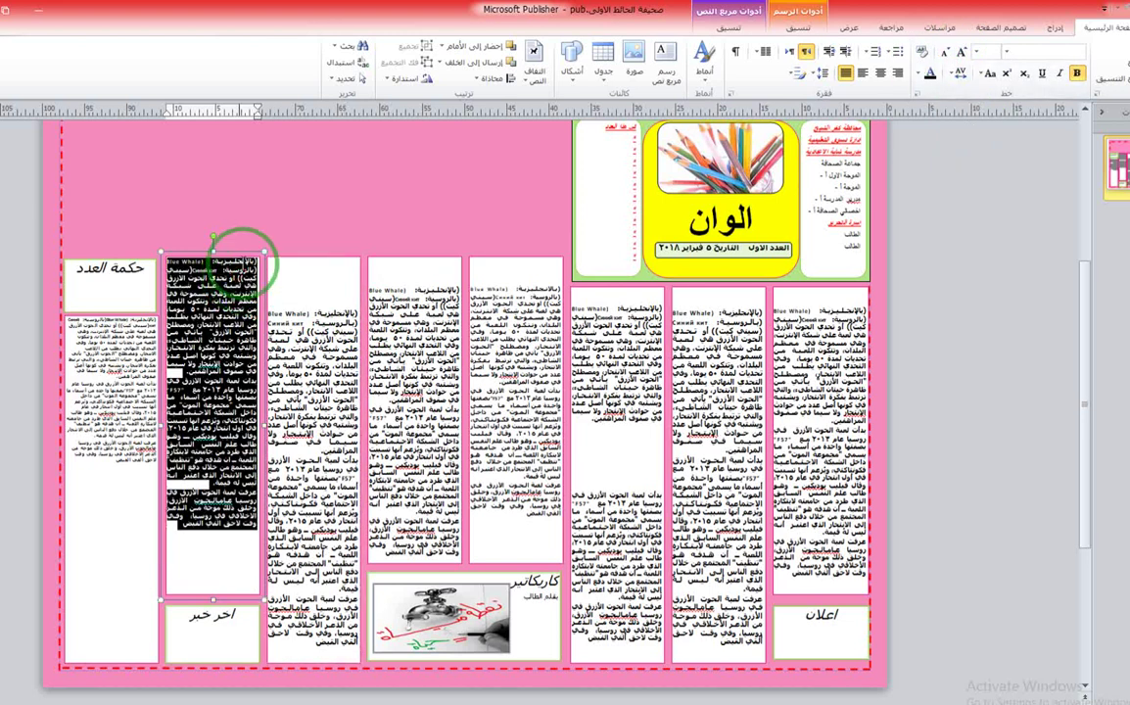
- Insert a few blank lines above the article text in the column over the "اخر خبر" box
left_click(245, 263)
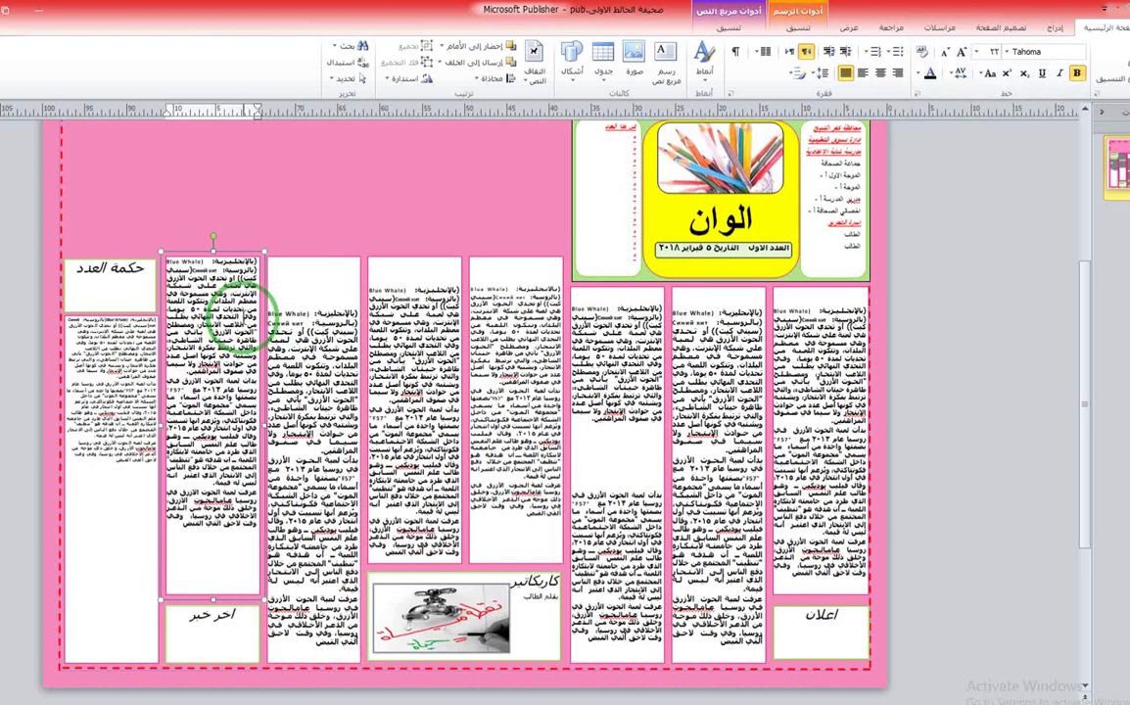
key("Return")
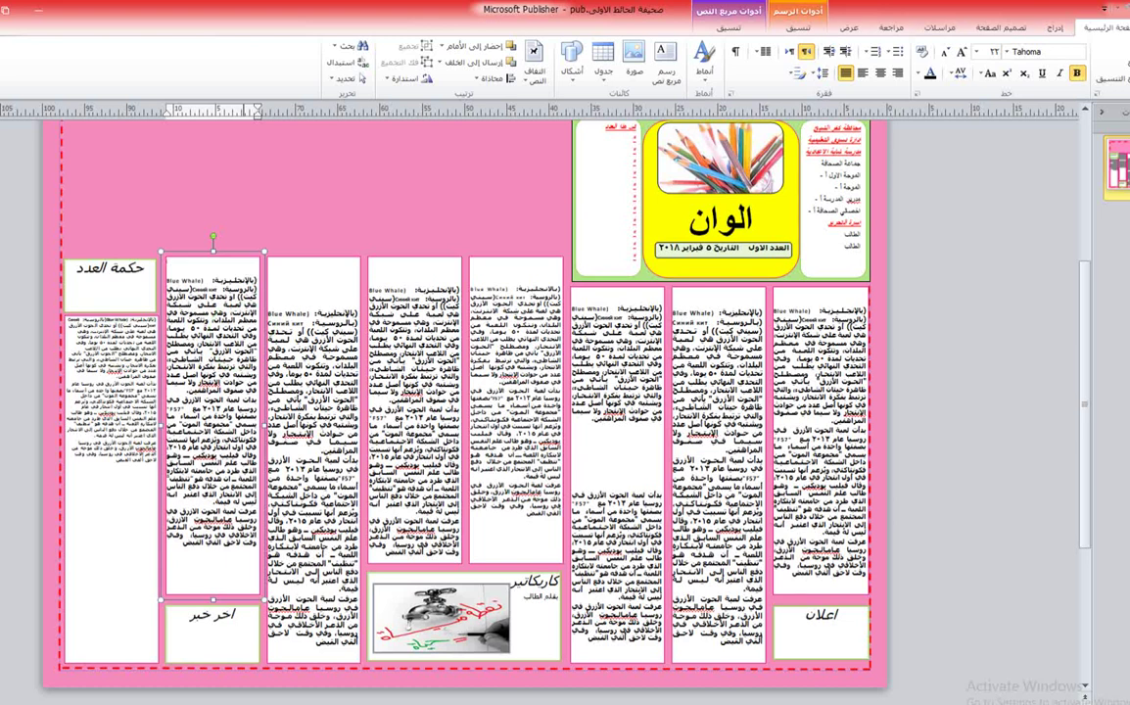
key("Return")
key("Return")
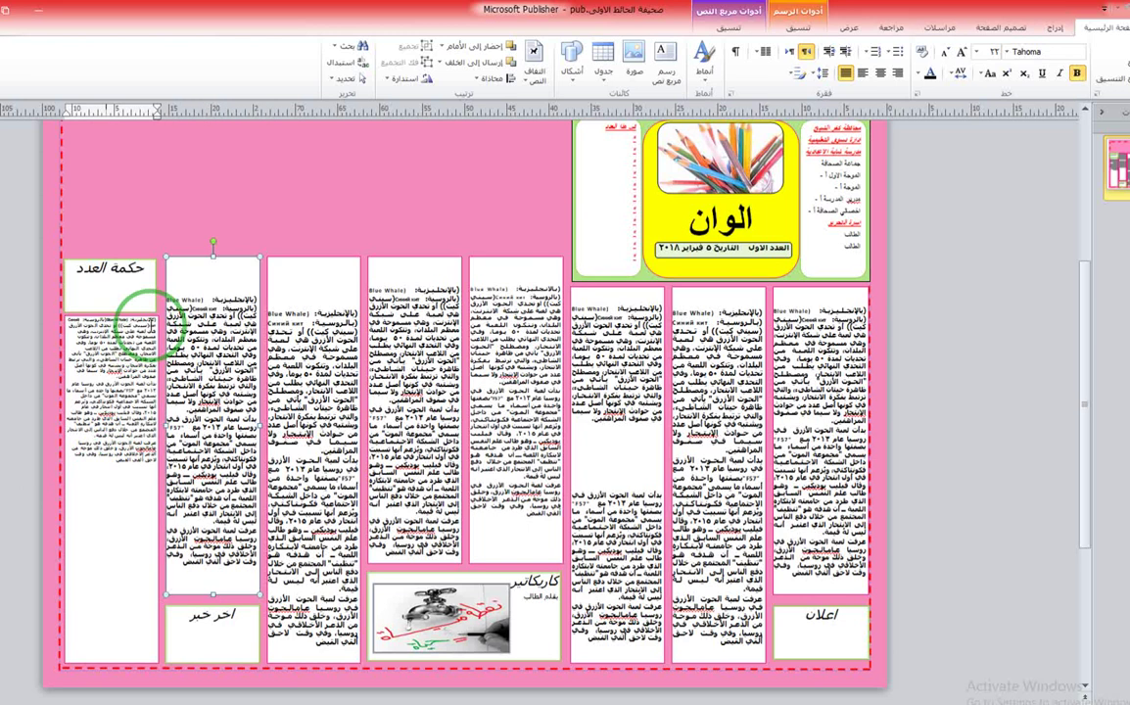
- Enlarge the article text in the leftmost column below the "حكمة العدد" box to font size 22 and justify it
left_click(142, 325)
key("ctrl+a")
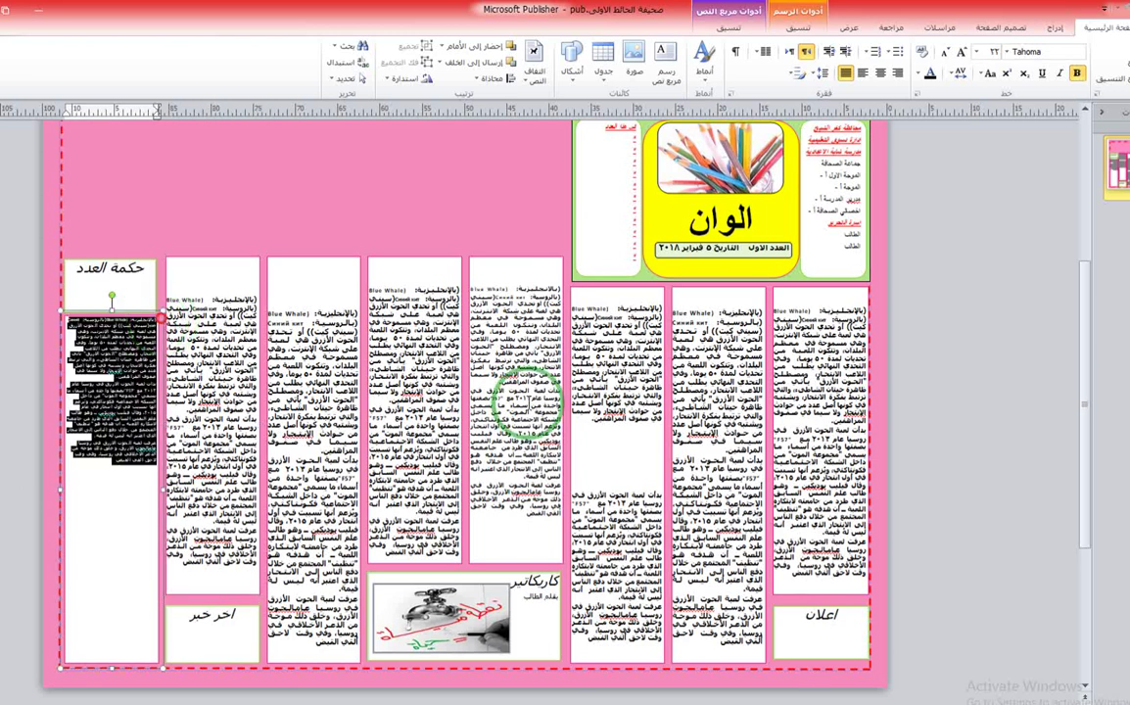
left_click(963, 53)
left_click(963, 53)
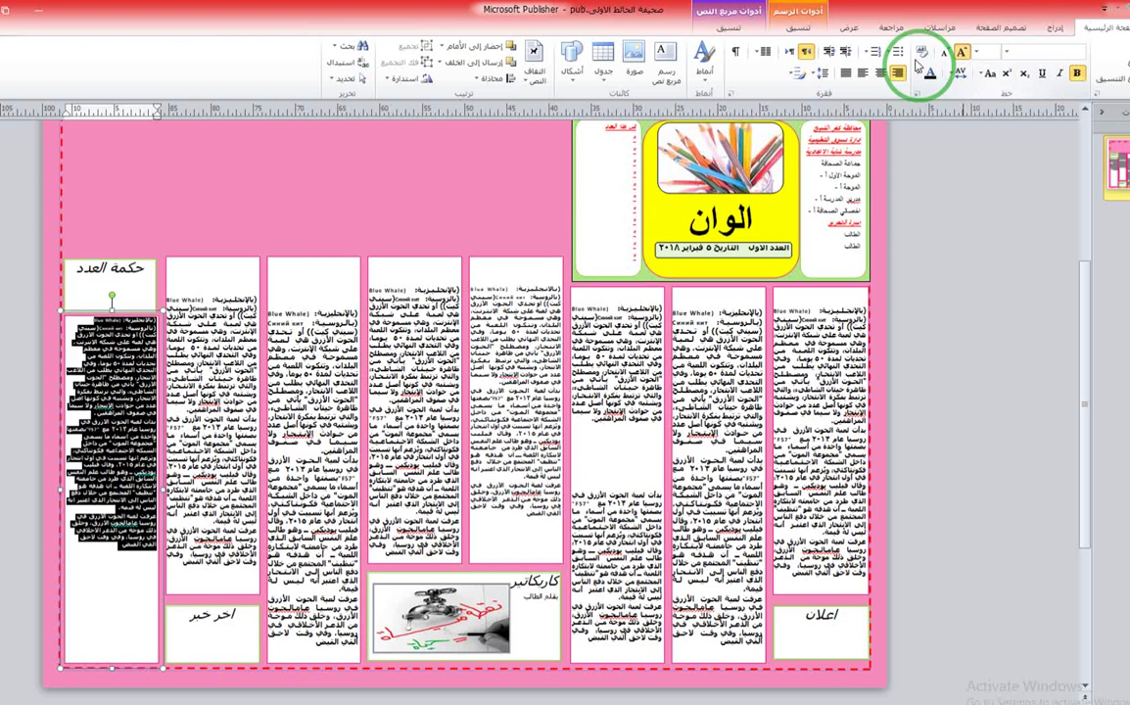
left_click(849, 73)
left_click(115, 301)
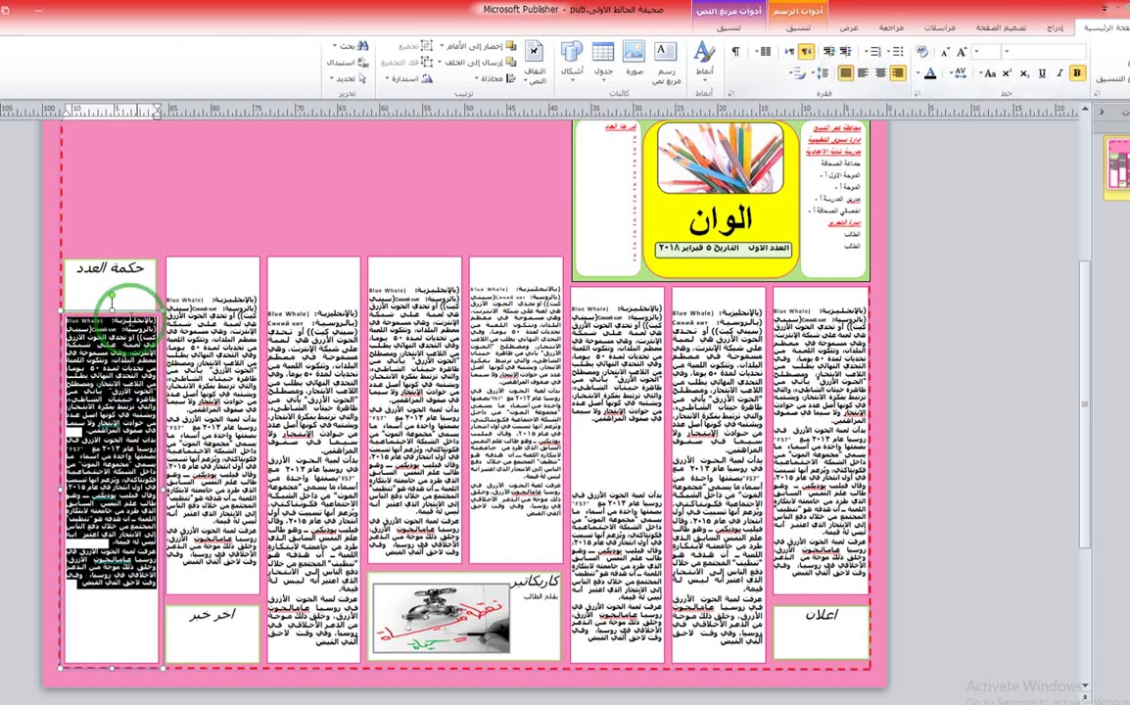
- Insert six blank lines above the article text in the leftmost column below the "حكمة العدد" box
left_click(130, 314)
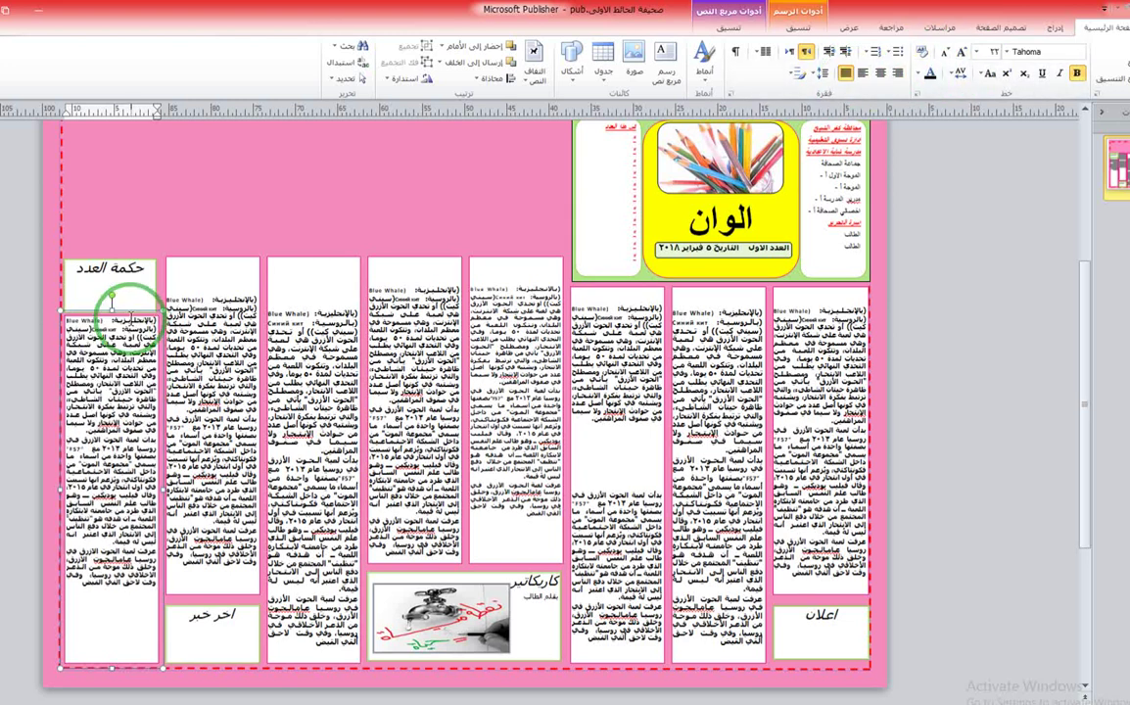
key("Return")
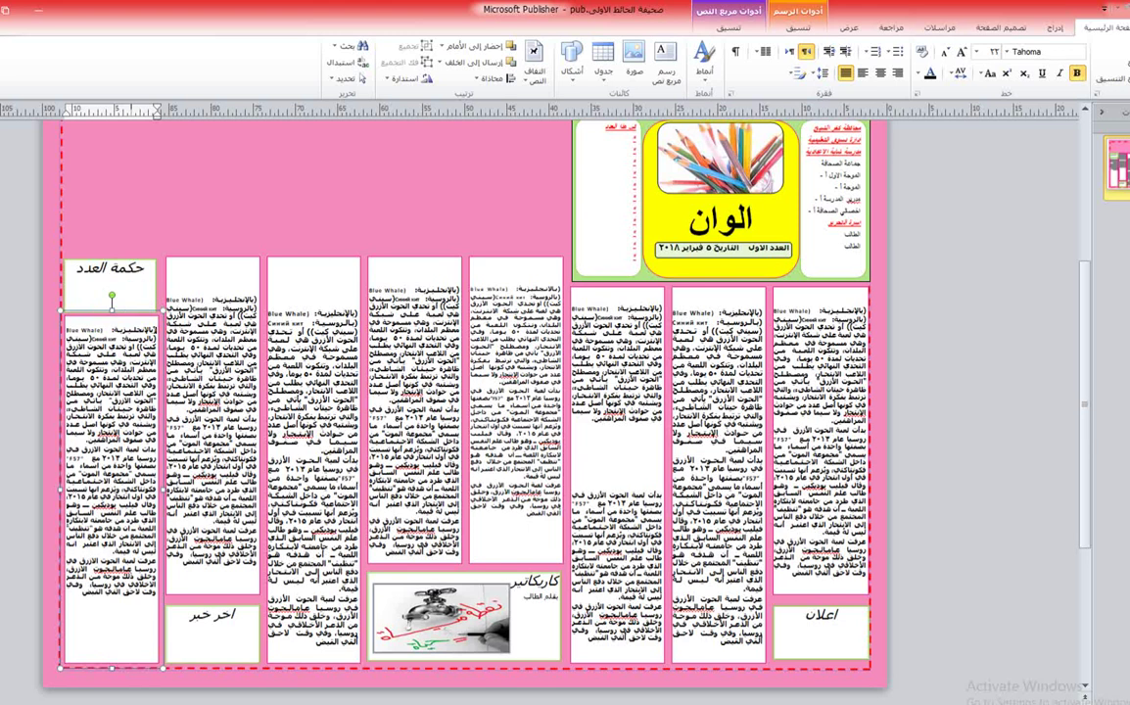
key("Return")
key("Return")
key("Return")
key("Return")
key("Return")
- Check the blank space at the ends of the columns left of the caricature and above the leftmost article
left_click(205, 384)
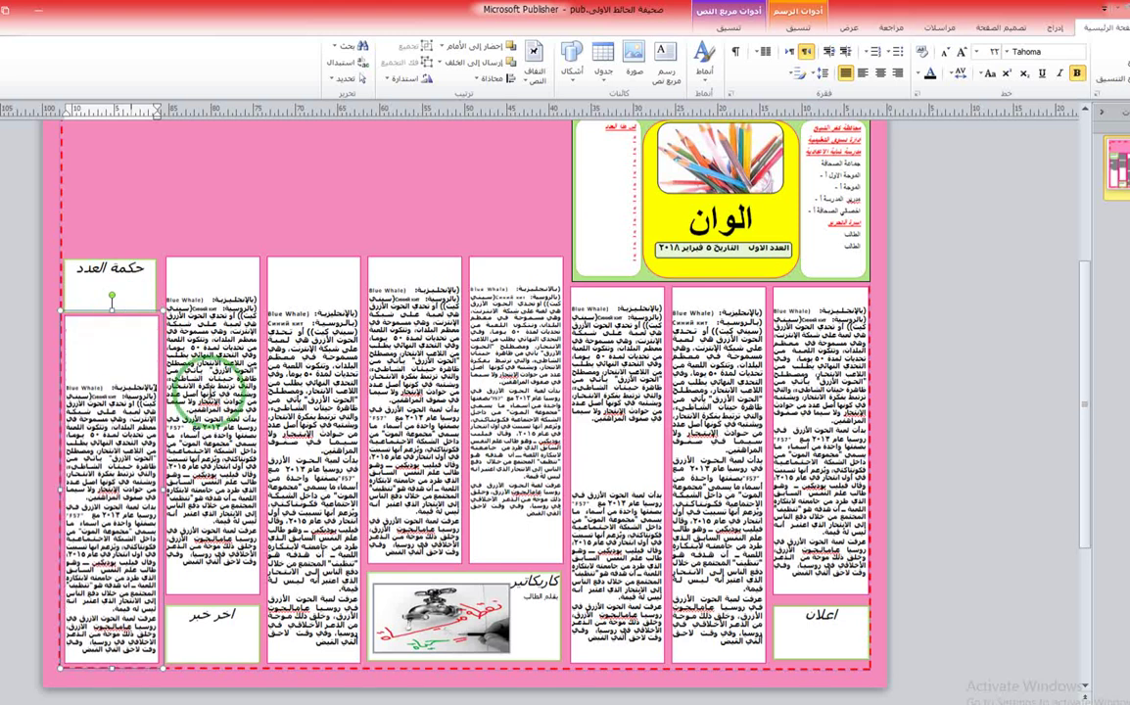
left_click(227, 582)
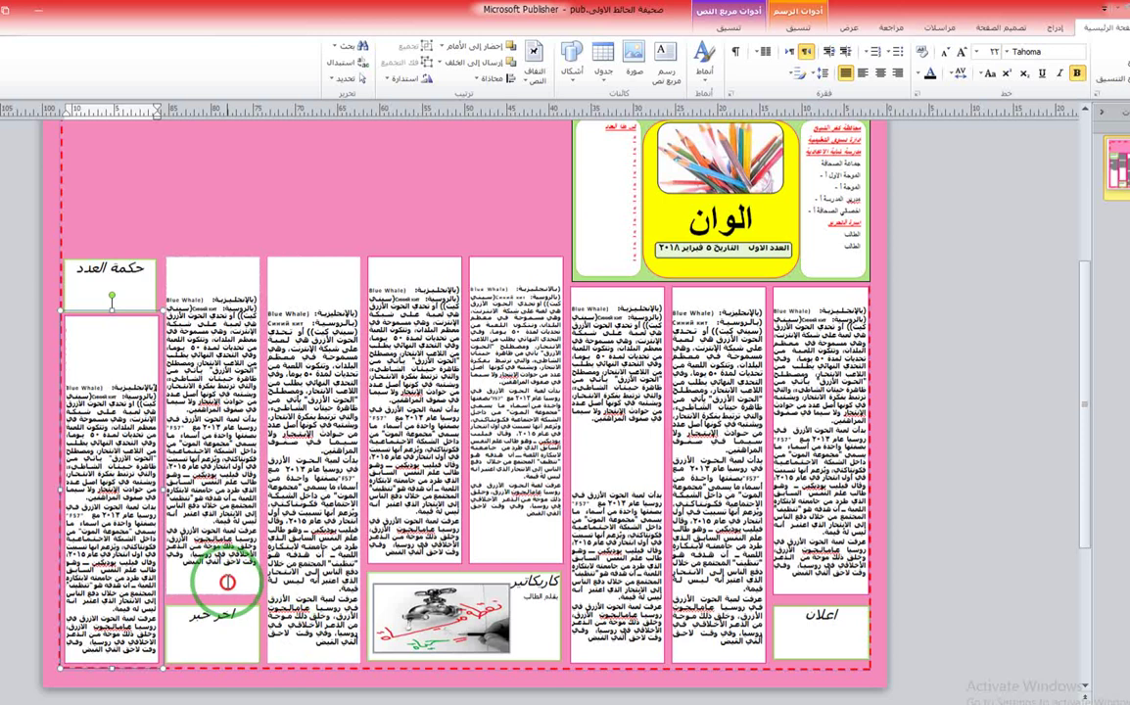
left_click(227, 579)
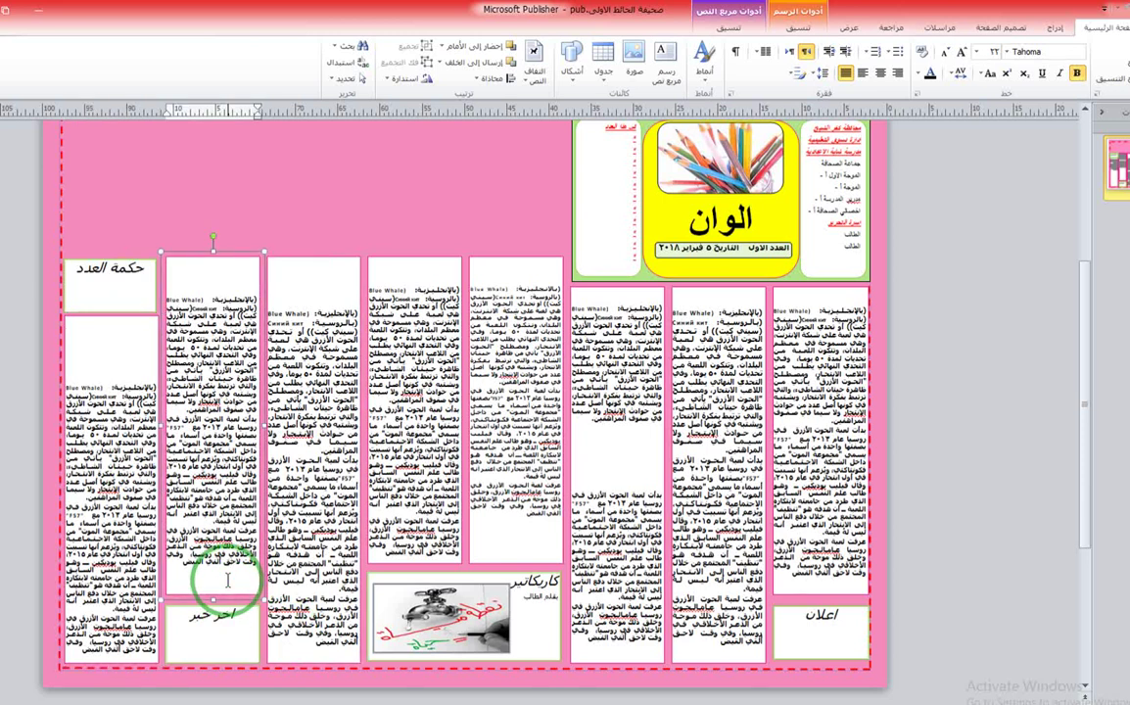
left_click(304, 648)
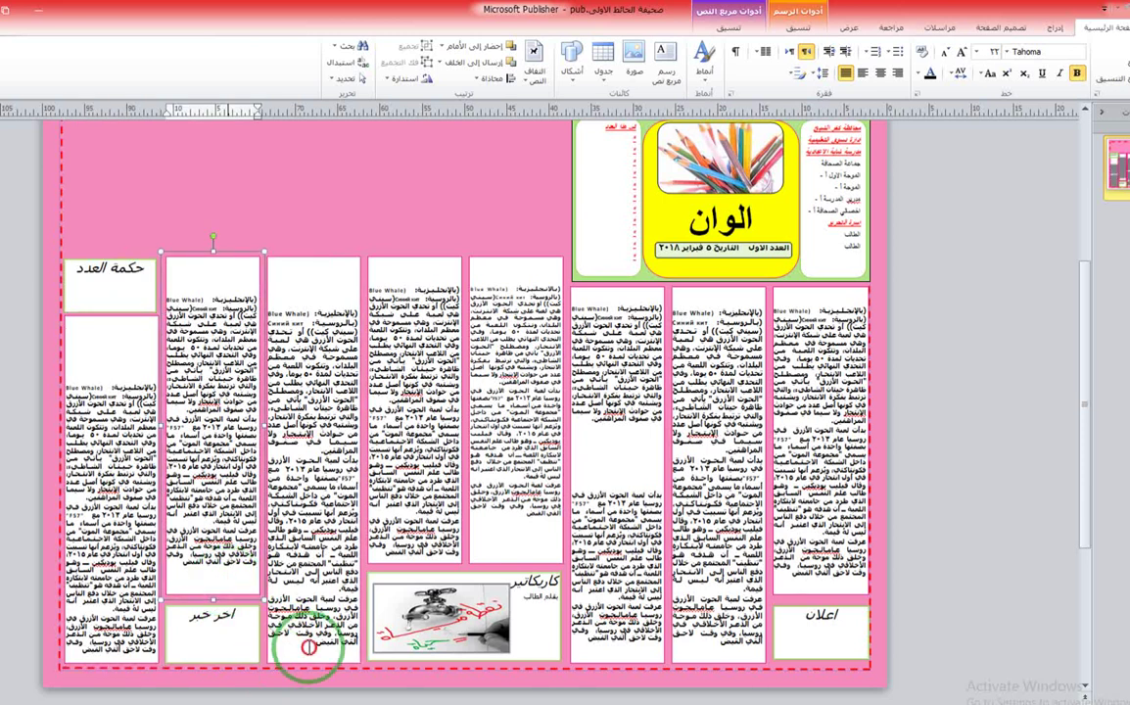
left_click(295, 650)
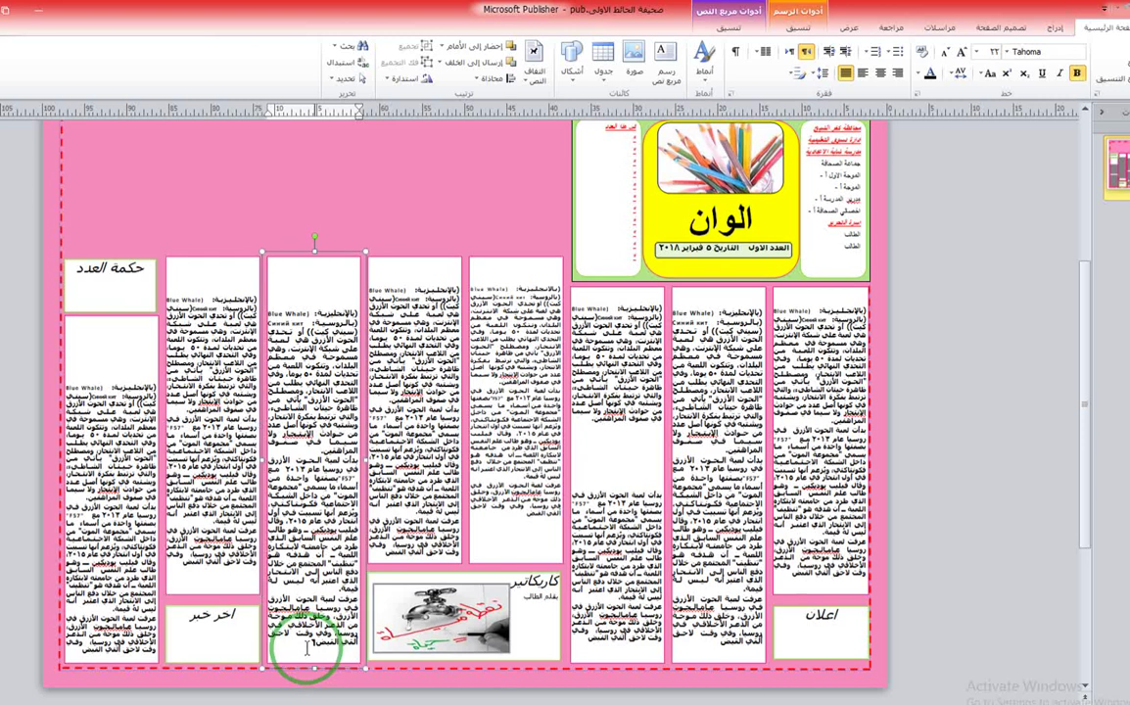
left_click(202, 579)
left_click(164, 585)
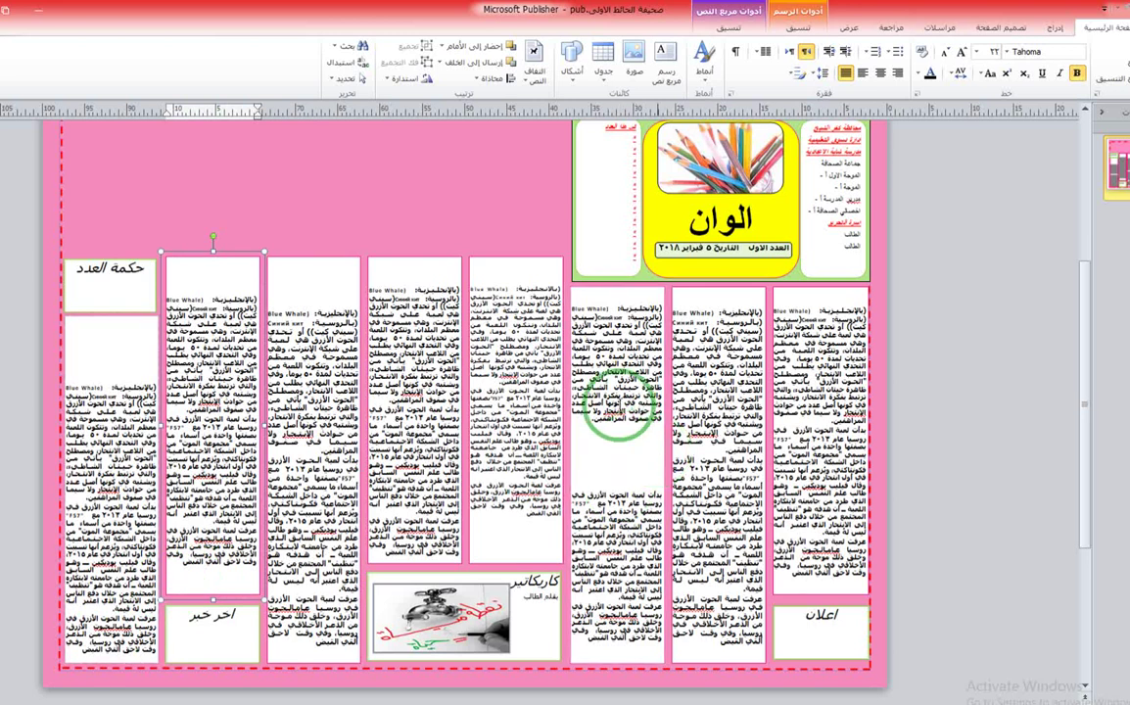
left_click(132, 349)
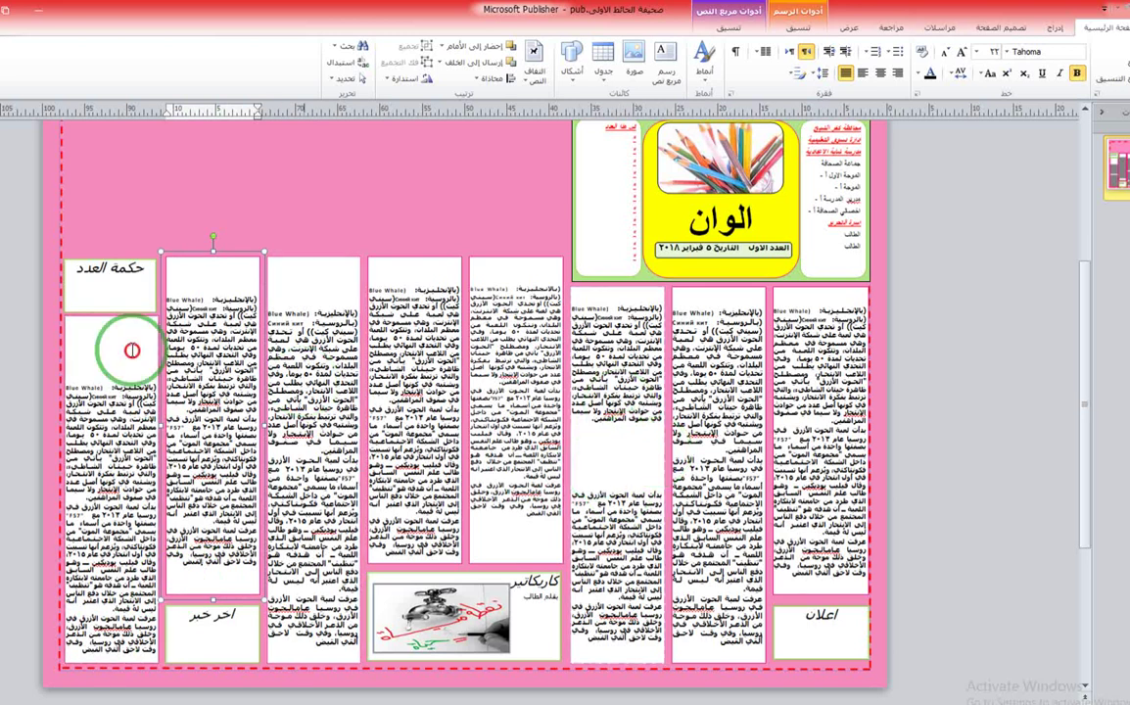
left_click(131, 350)
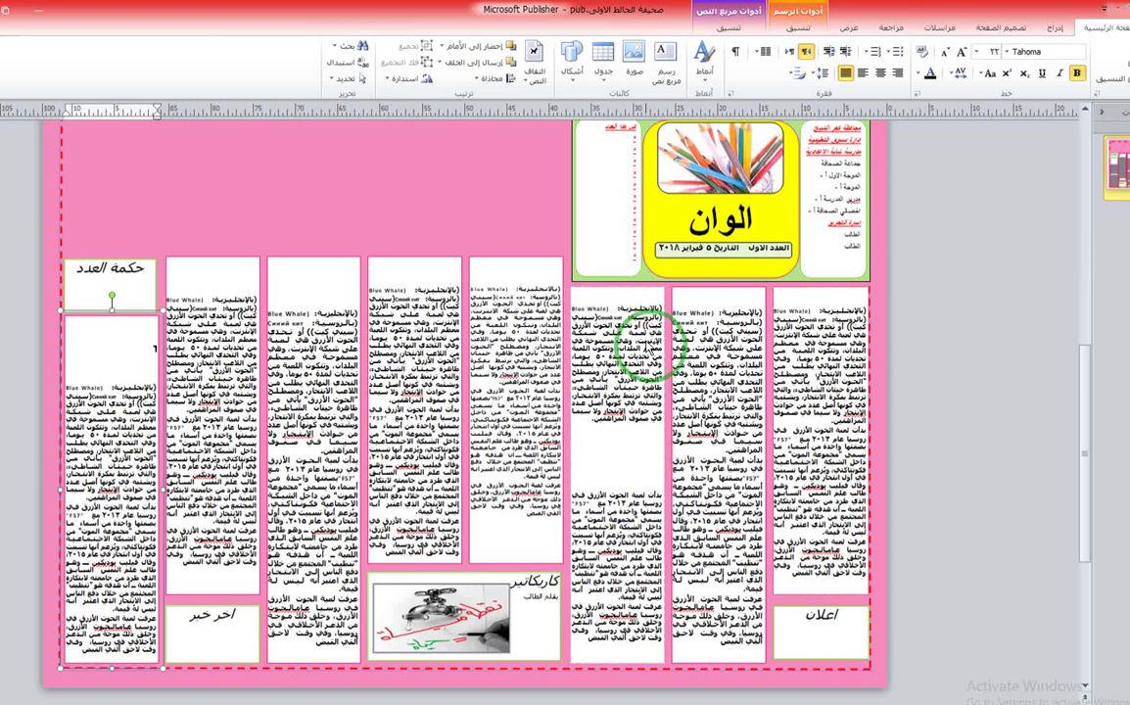
- Examine the columns beneath the newspaper's masthead close up, including the blank heading areas in the third column from the page's right edge
scroll(645, 411, "up", 1)
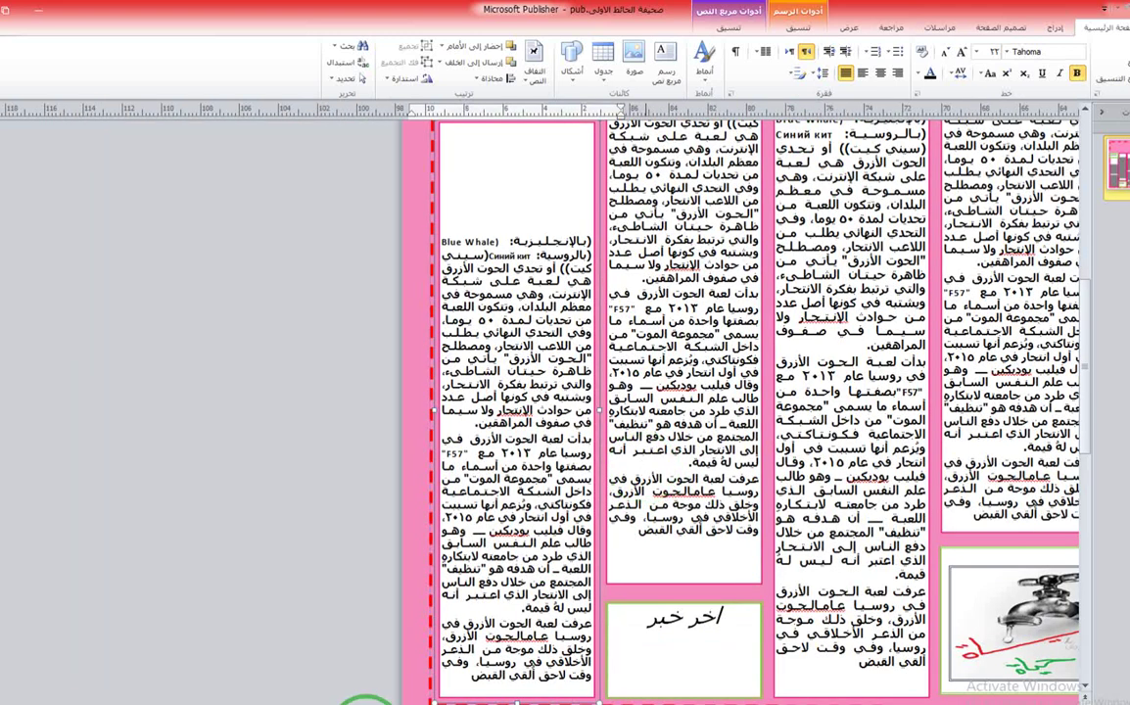
scroll(520, 700, "up", 1)
left_click_drag(522, 702, 873, 702)
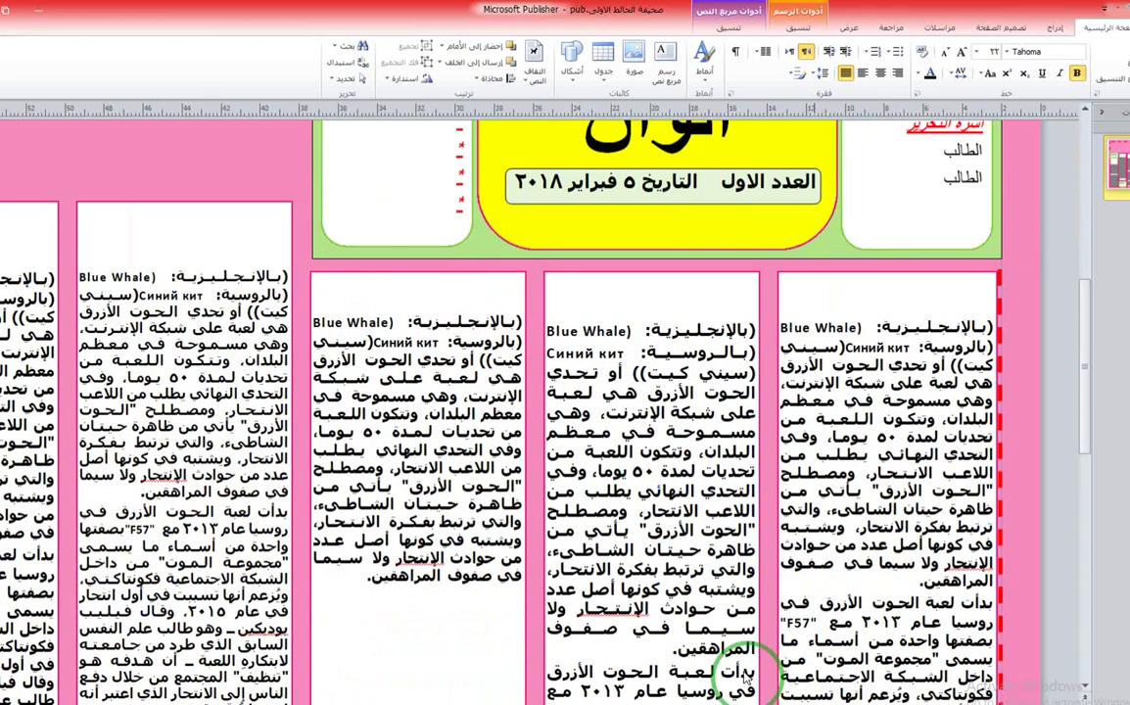
scroll(587, 558, "down", 1)
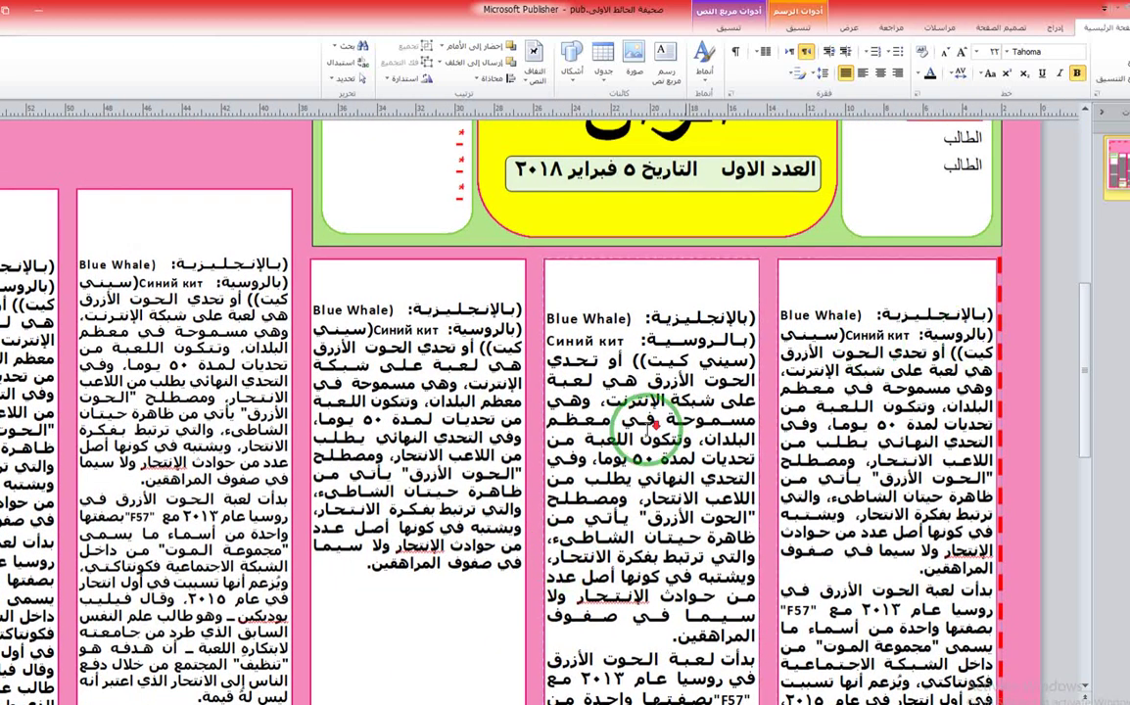
scroll(644, 428, "down", 3)
scroll(645, 428, "down", 5)
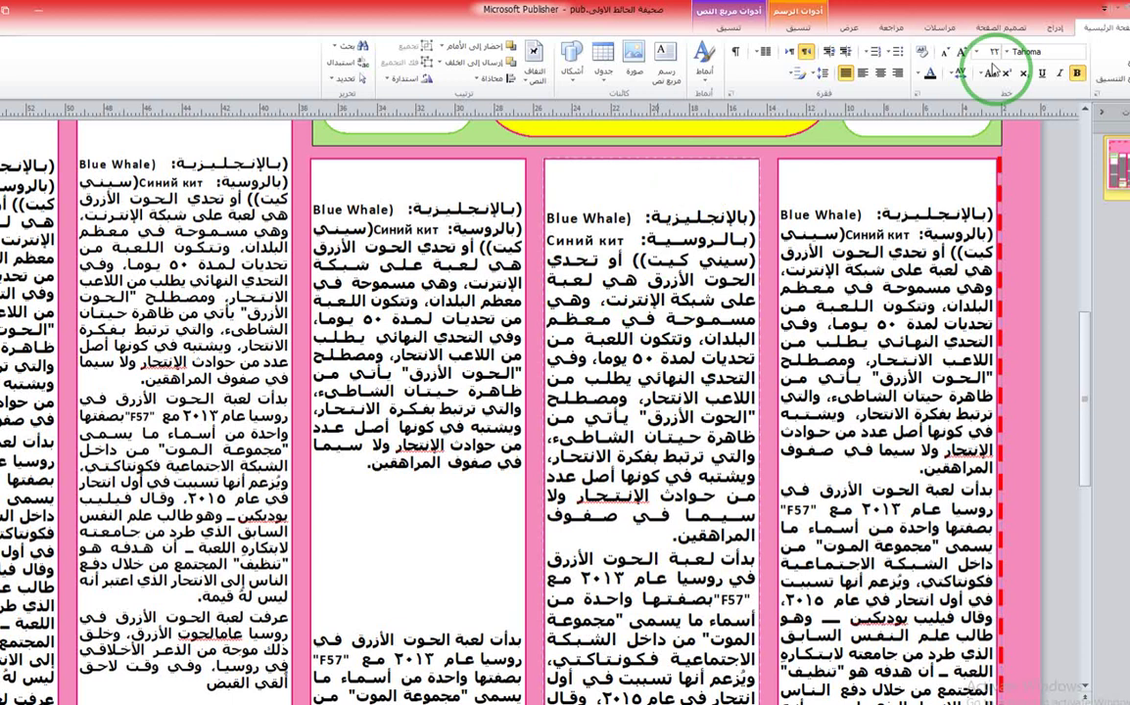
left_click(446, 175)
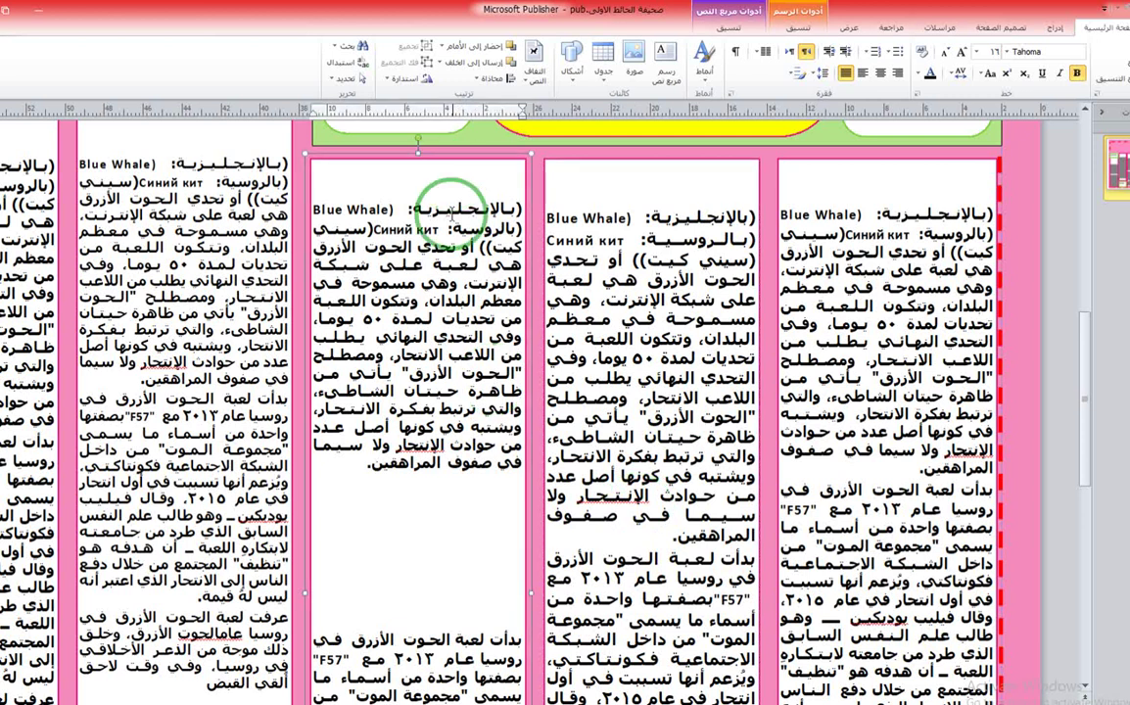
left_click(452, 165)
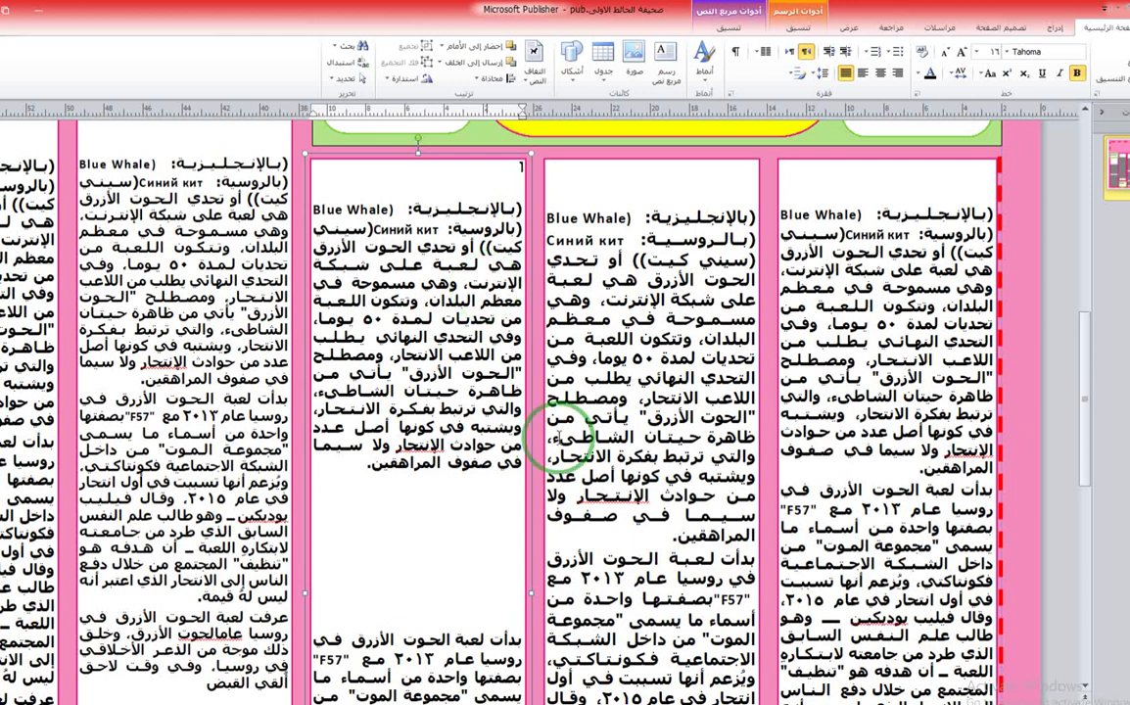
left_click(441, 523)
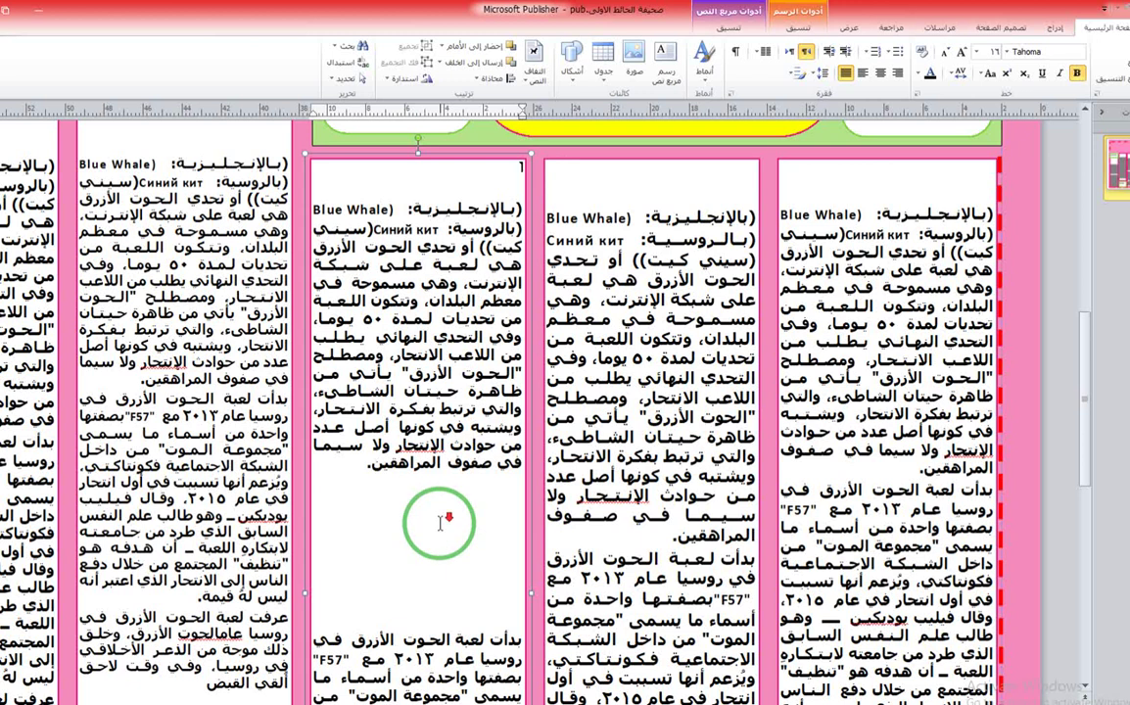
- Compare the remaining blank space at the bottom of the three columns nearest the page's right edge
scroll(440, 523, "down", 5)
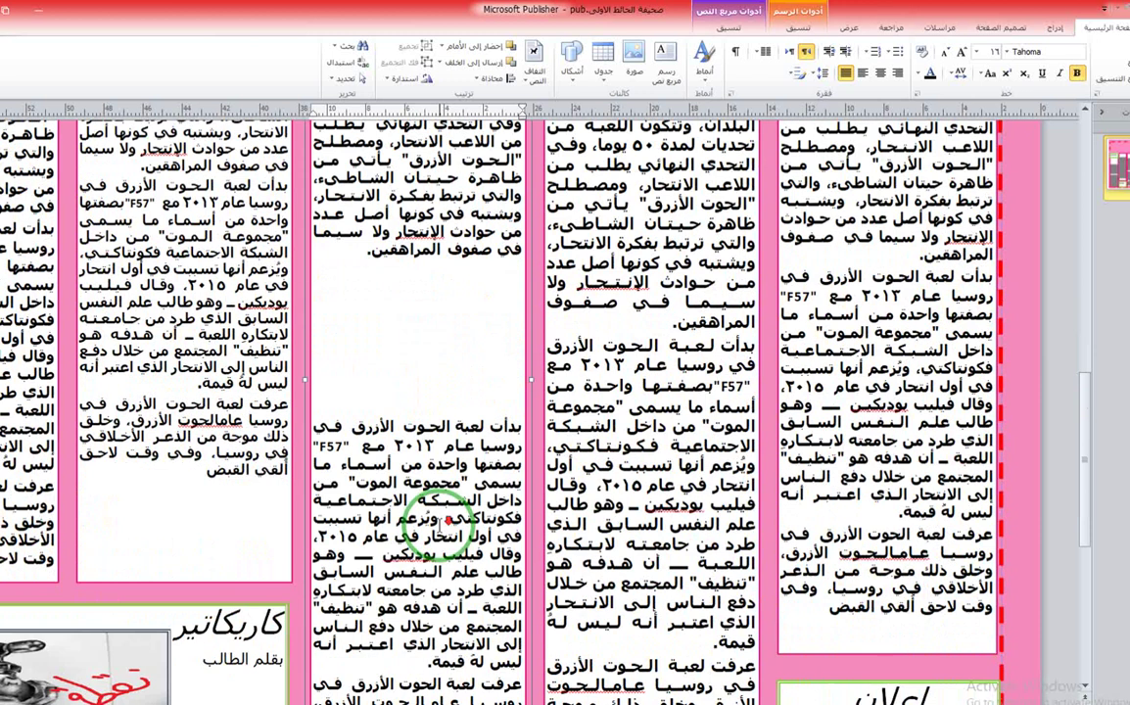
scroll(441, 523, "down", 3)
left_click(471, 662)
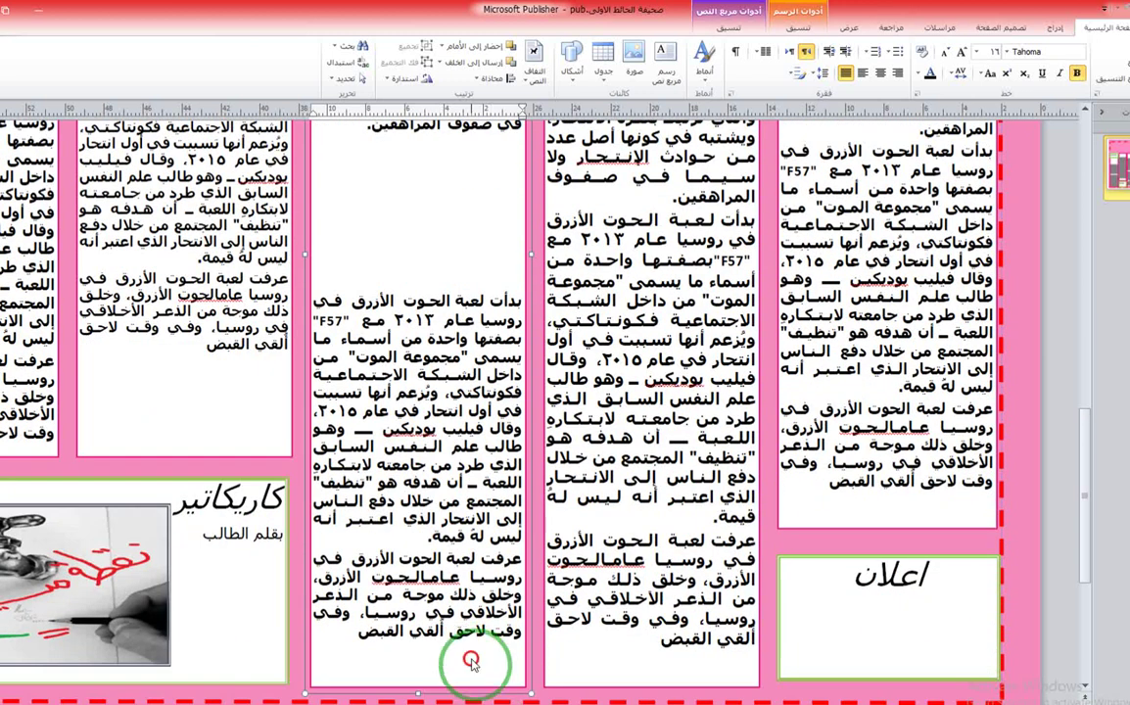
left_click(661, 666)
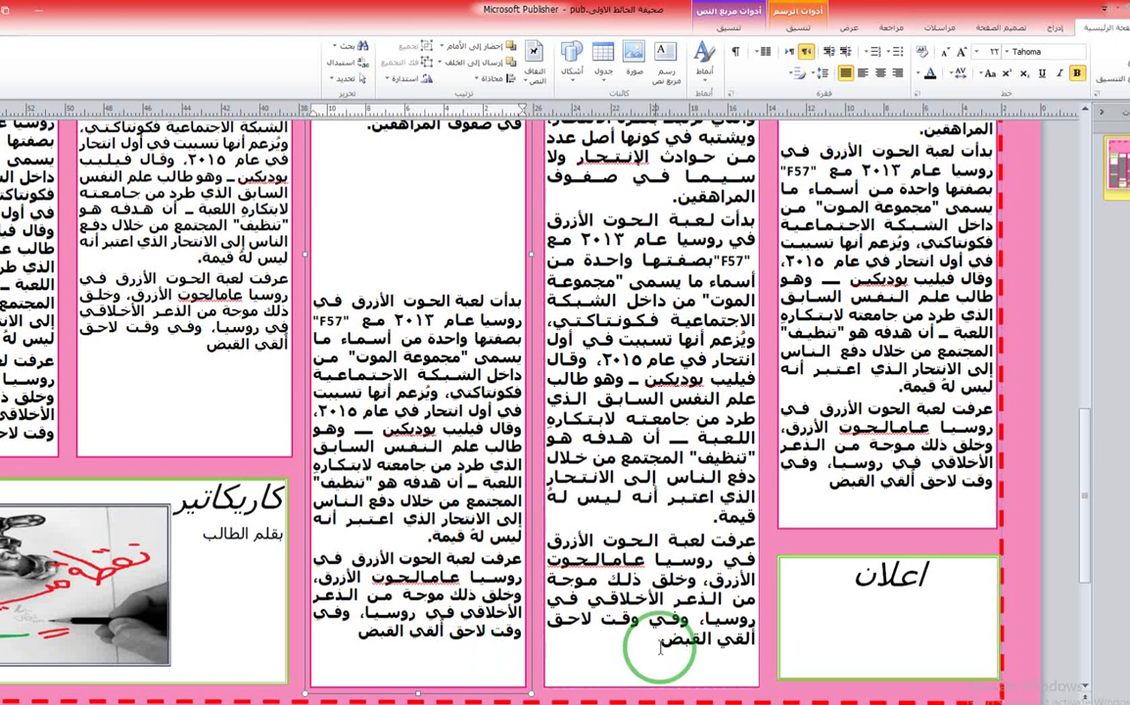
left_click(801, 495)
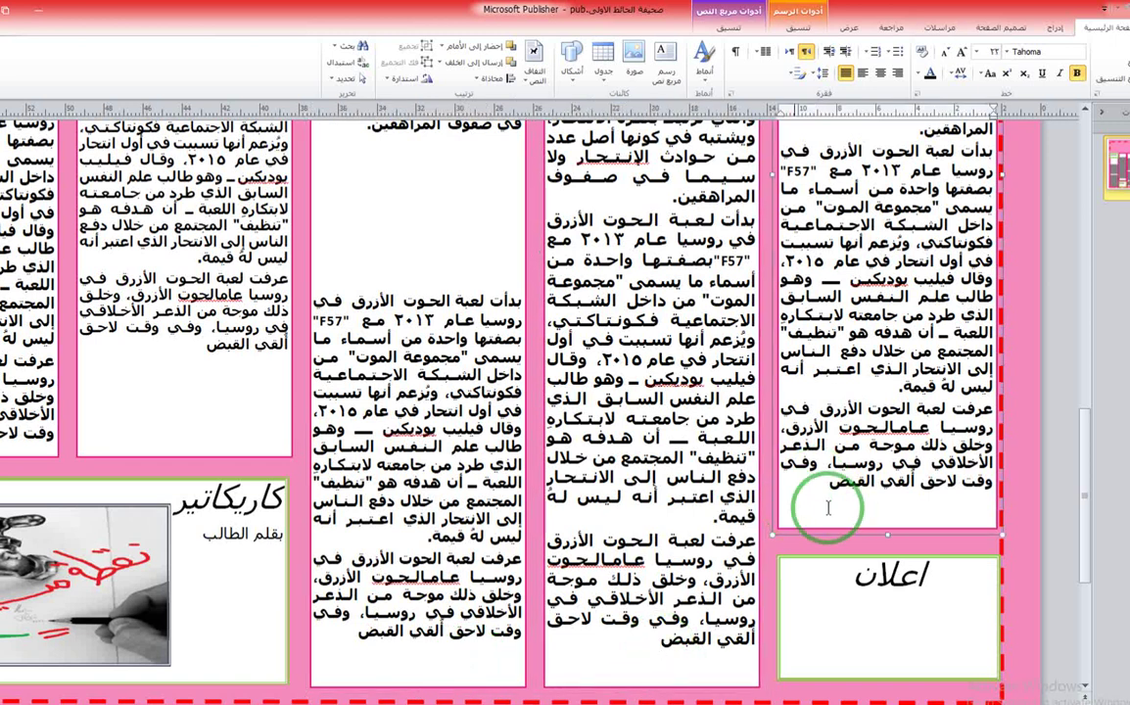
left_click(379, 566)
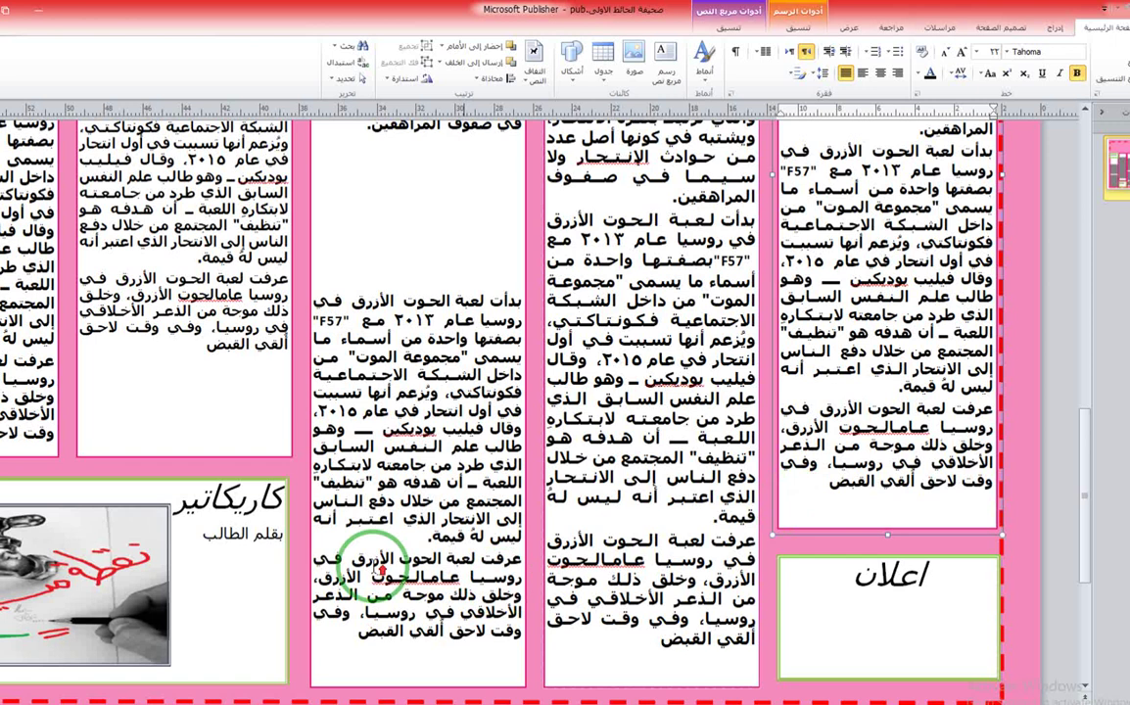
scroll(379, 565, "up", 5)
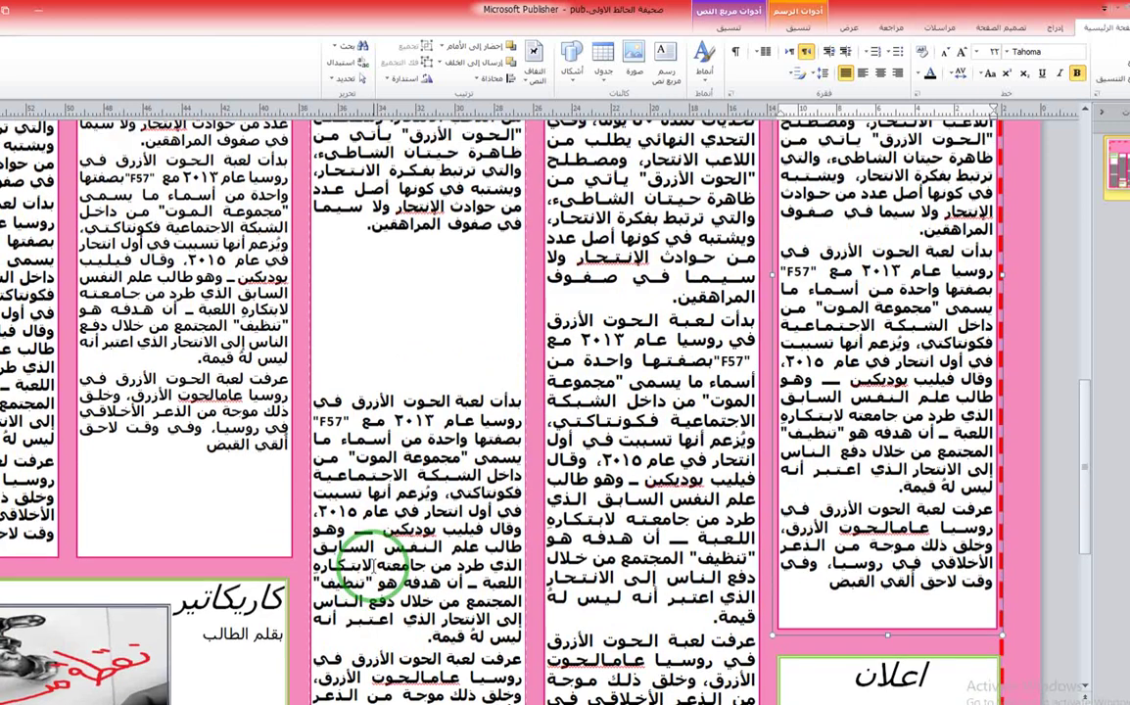
scroll(384, 398, "up", 3)
left_click(850, 448)
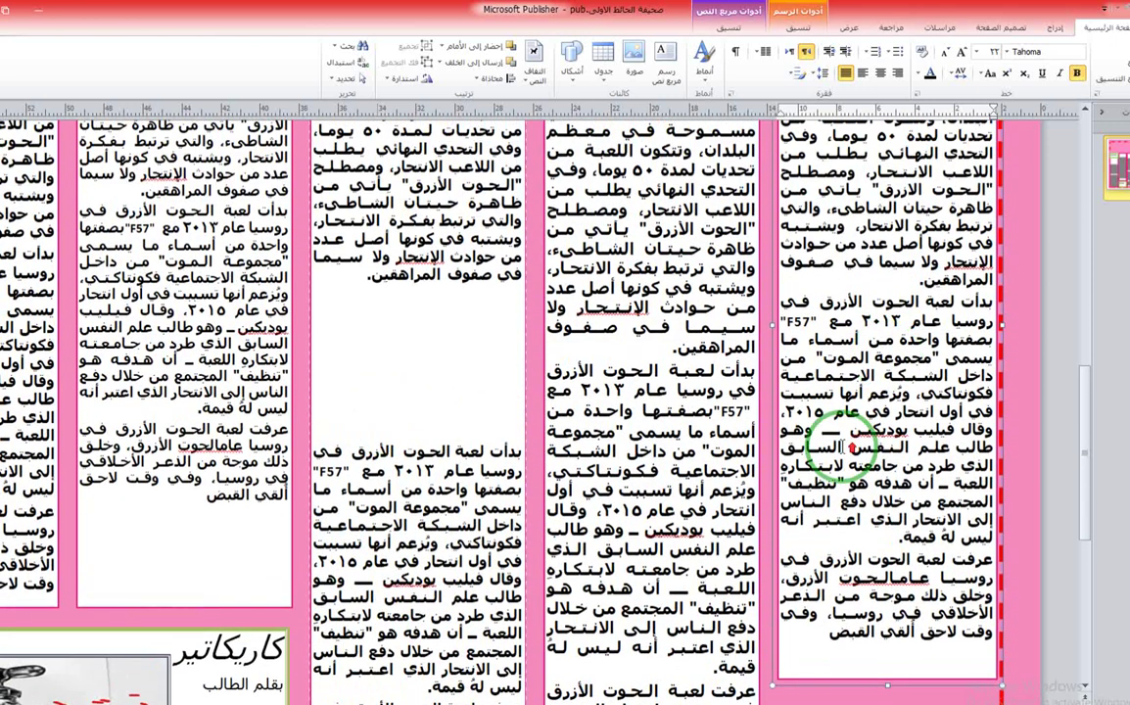
- Insert the eye picture from the Desktop folder at the blank gap in the third column from the page's right edge
scroll(856, 392, "up", 5)
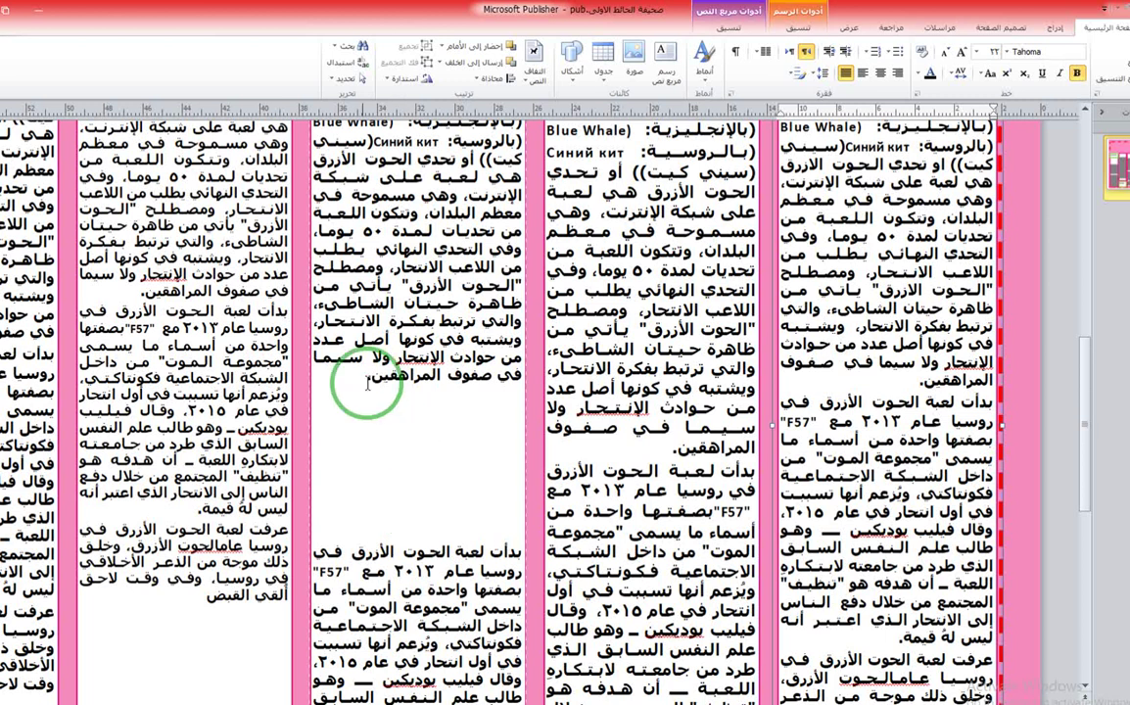
left_click(435, 416)
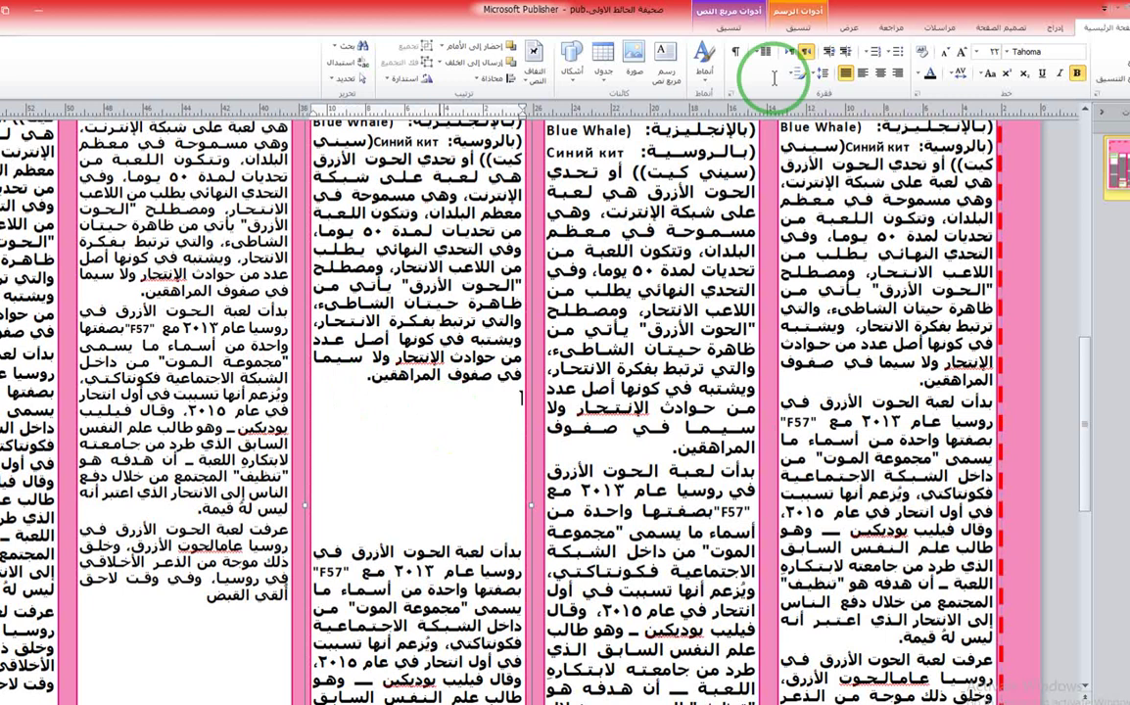
left_click(1055, 28)
left_click(1067, 51)
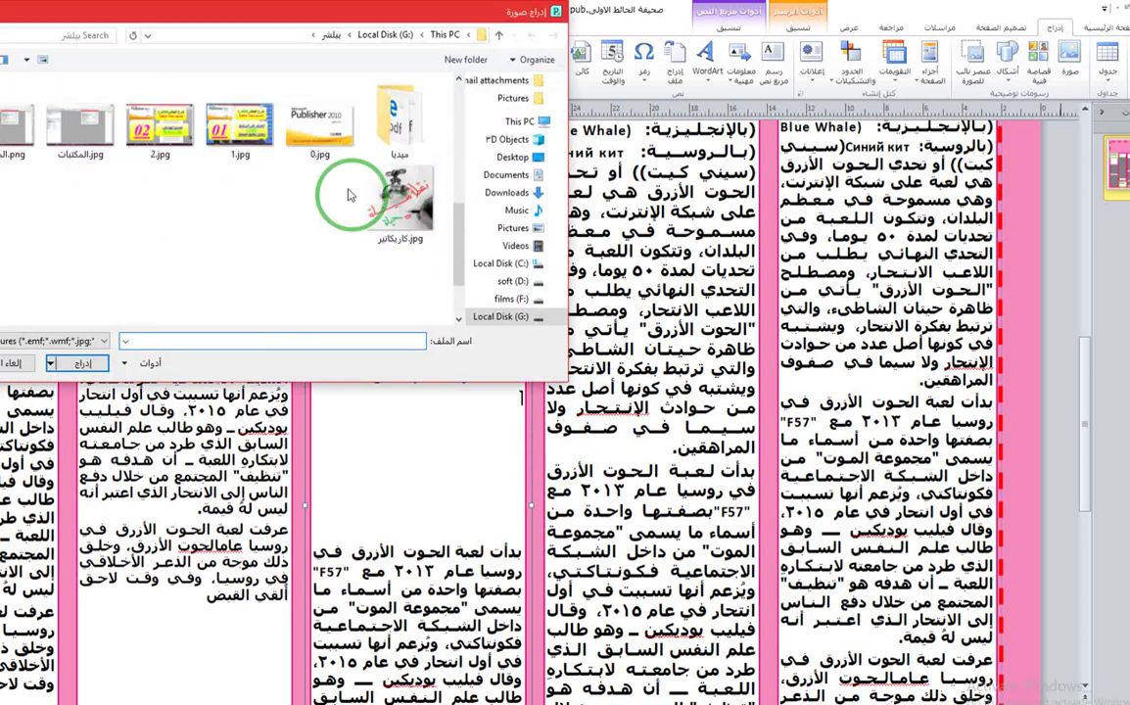
left_click(518, 163)
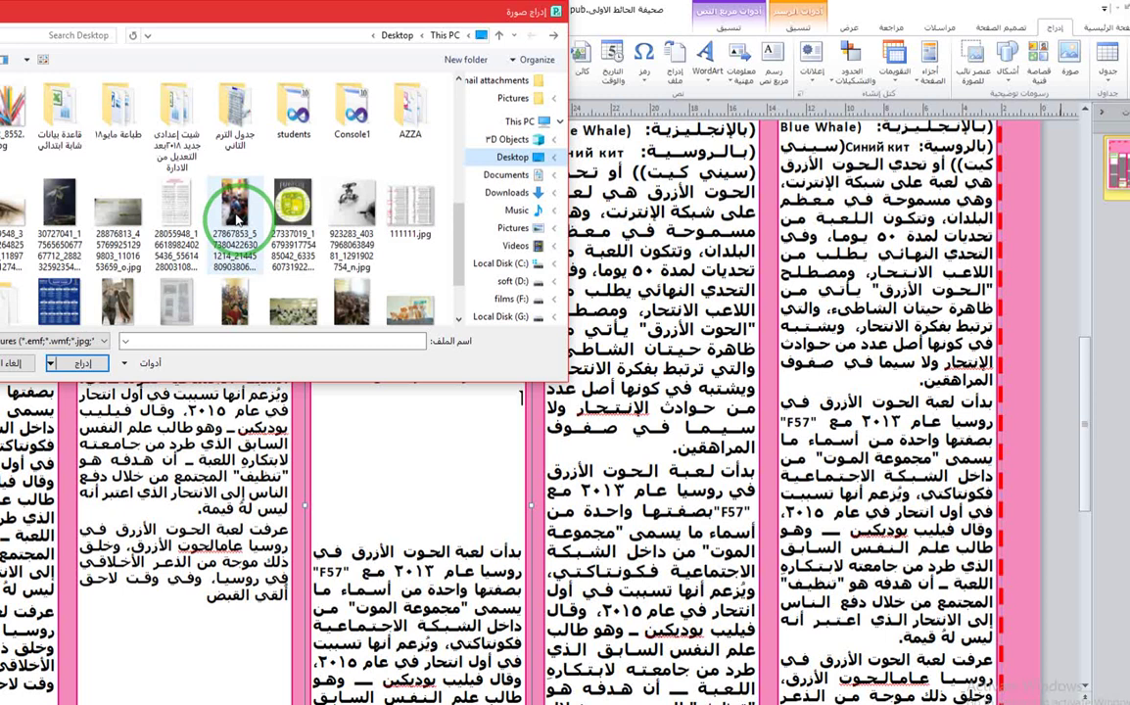
left_click(25, 214)
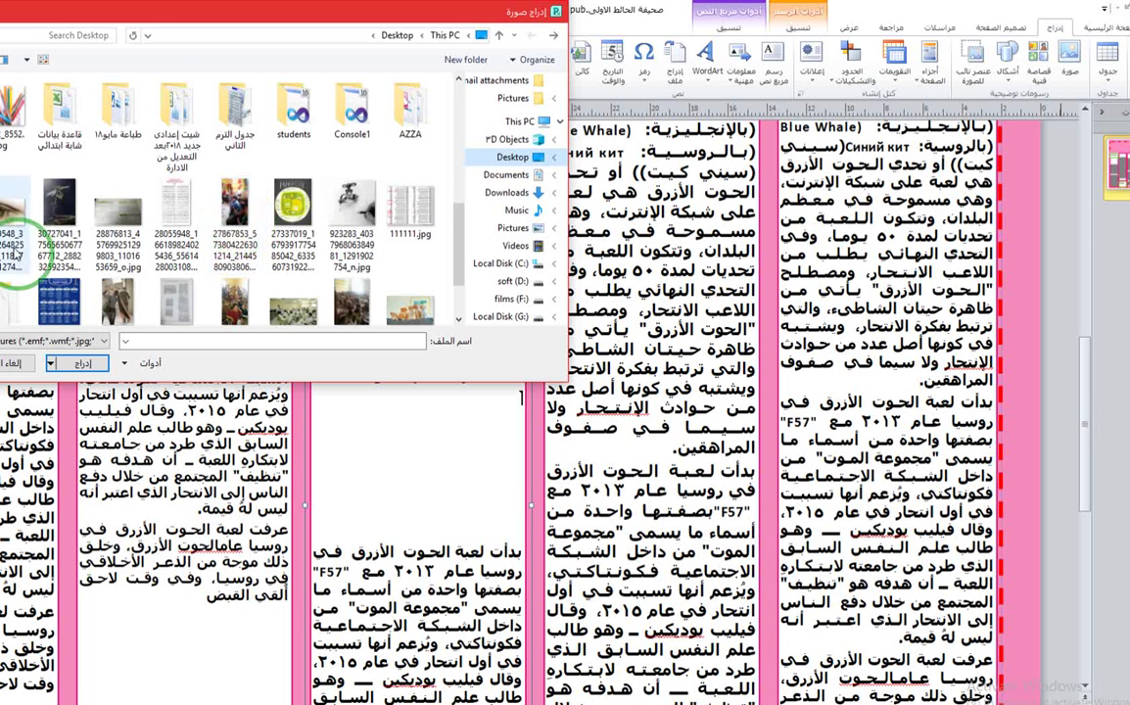
left_click(93, 363)
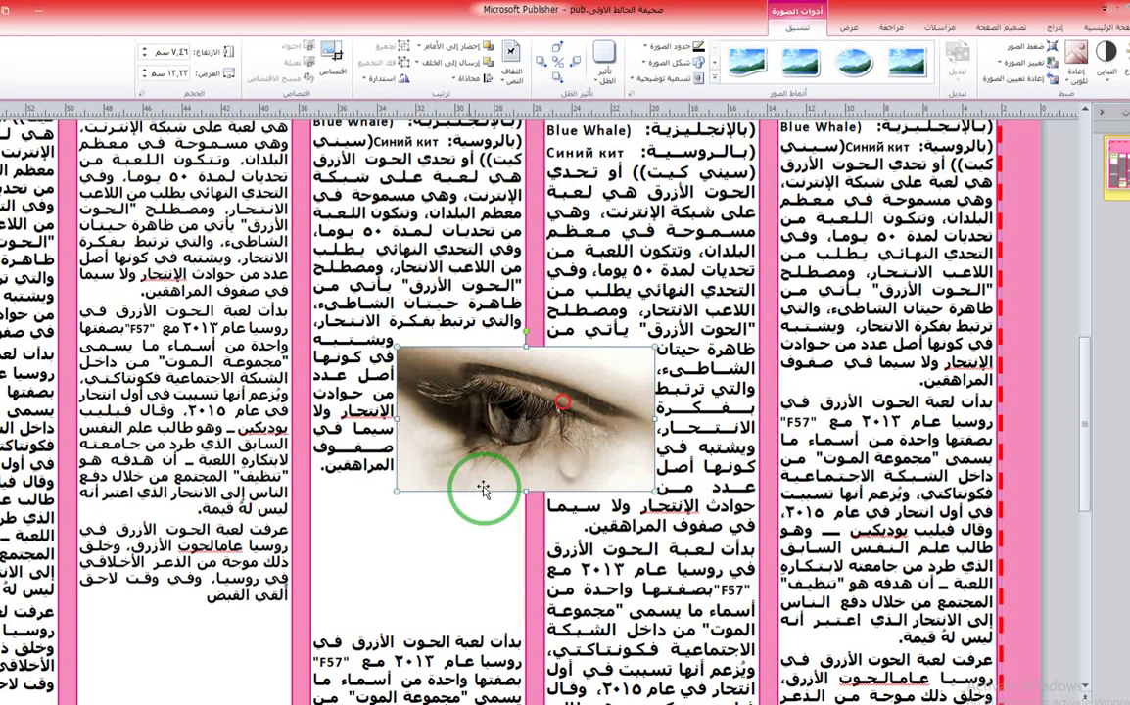
- Fit the eye picture into the third column's gap below the first paragraph, about 10.2 cm wide and 8.1 cm high
left_click_drag(432, 529, 429, 532)
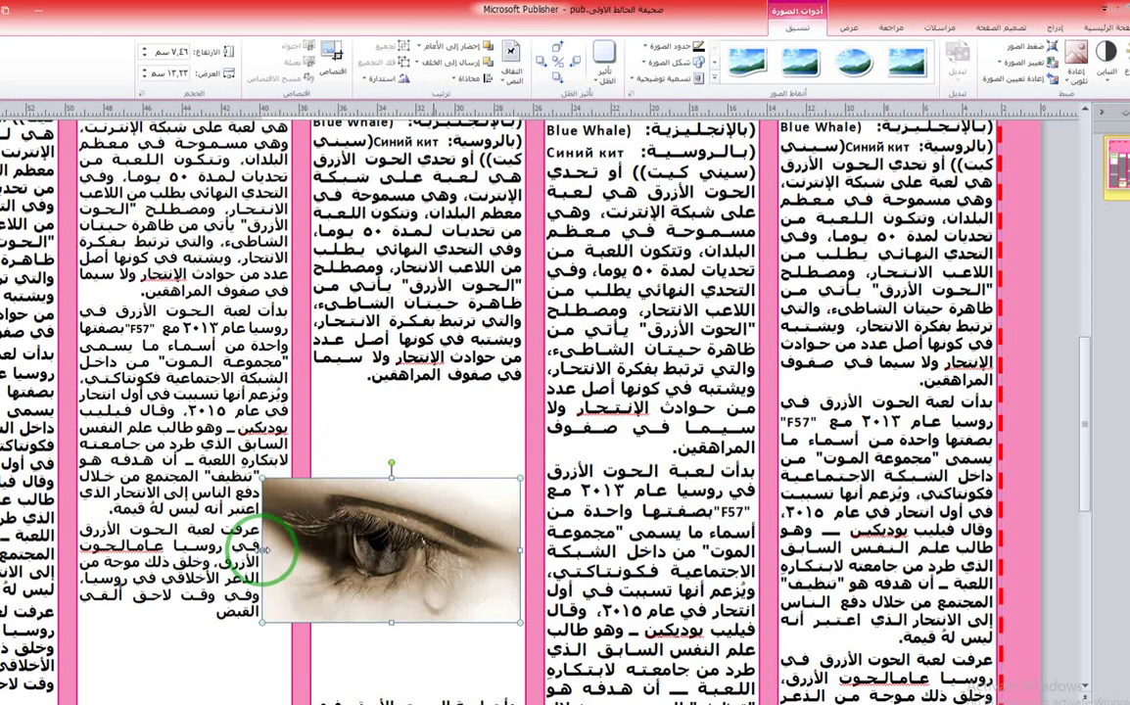
left_click_drag(323, 551, 449, 431)
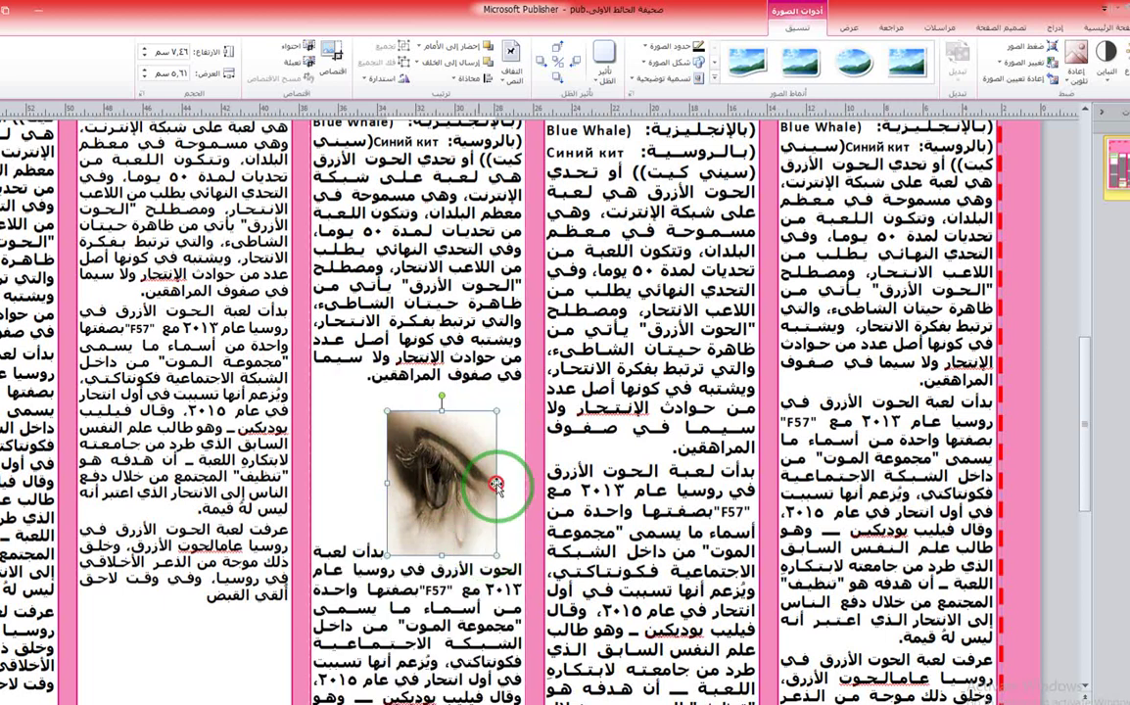
left_click_drag(514, 479, 333, 483)
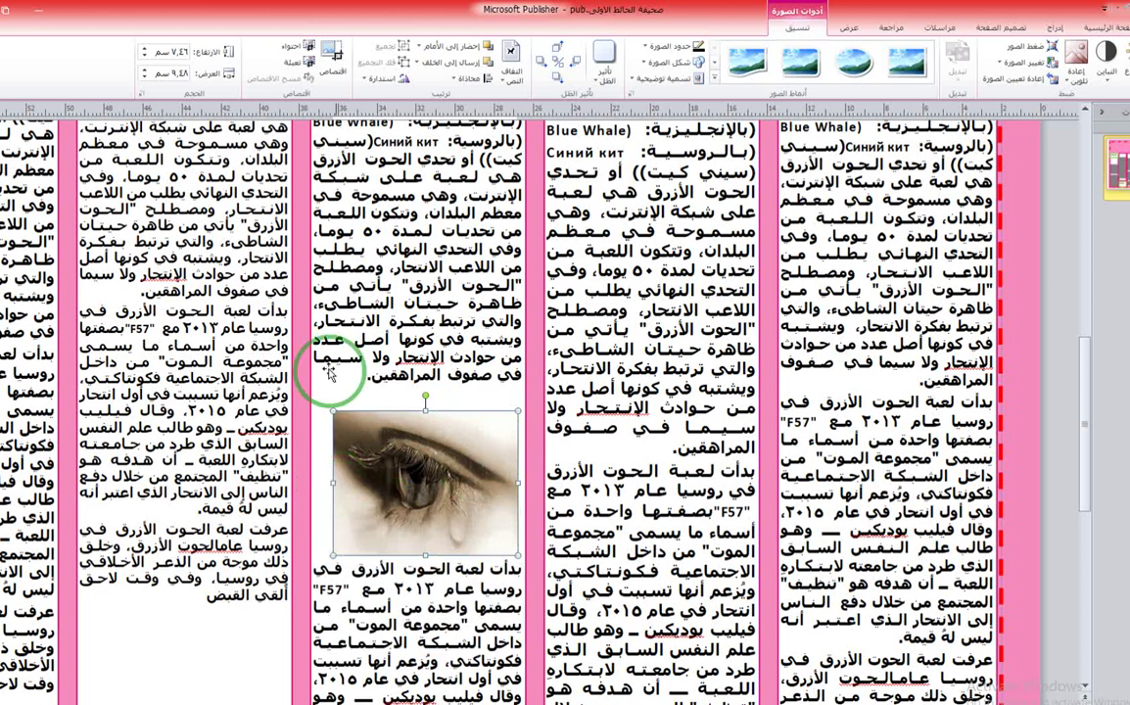
left_click_drag(332, 415, 318, 398)
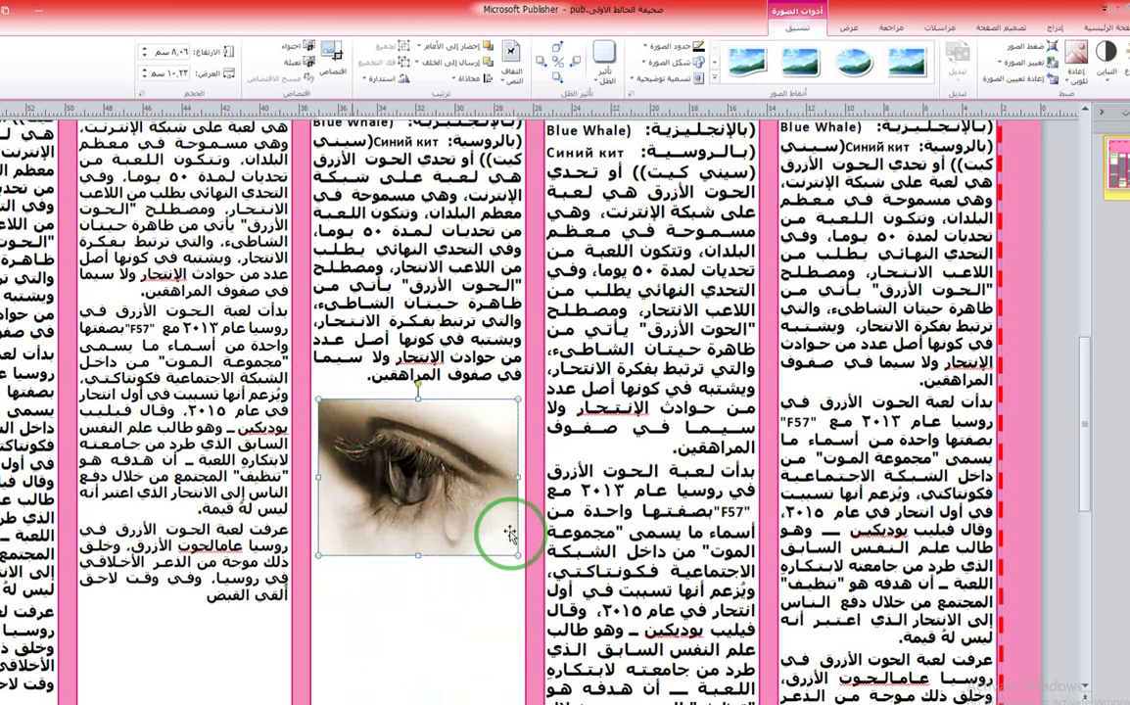
- Delete the blank lines beneath the eye picture so the article text continues directly under it
left_click(465, 588)
scroll(460, 548, "down", 2)
scroll(495, 470, "down", 1)
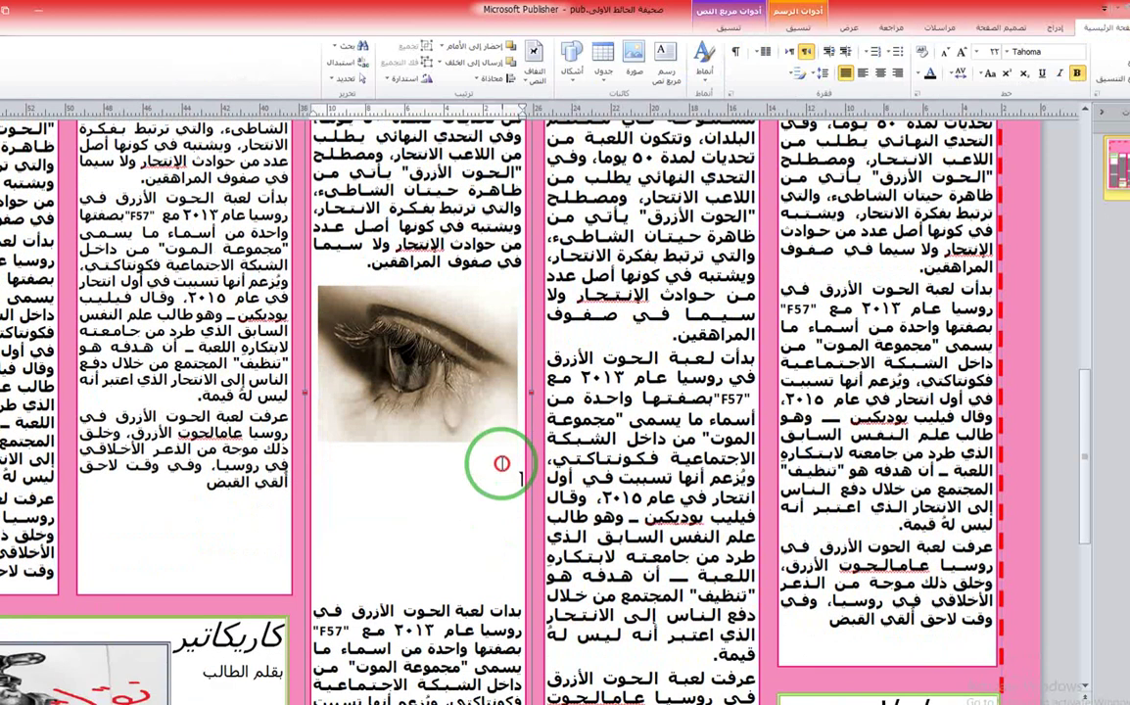
double_click(510, 584)
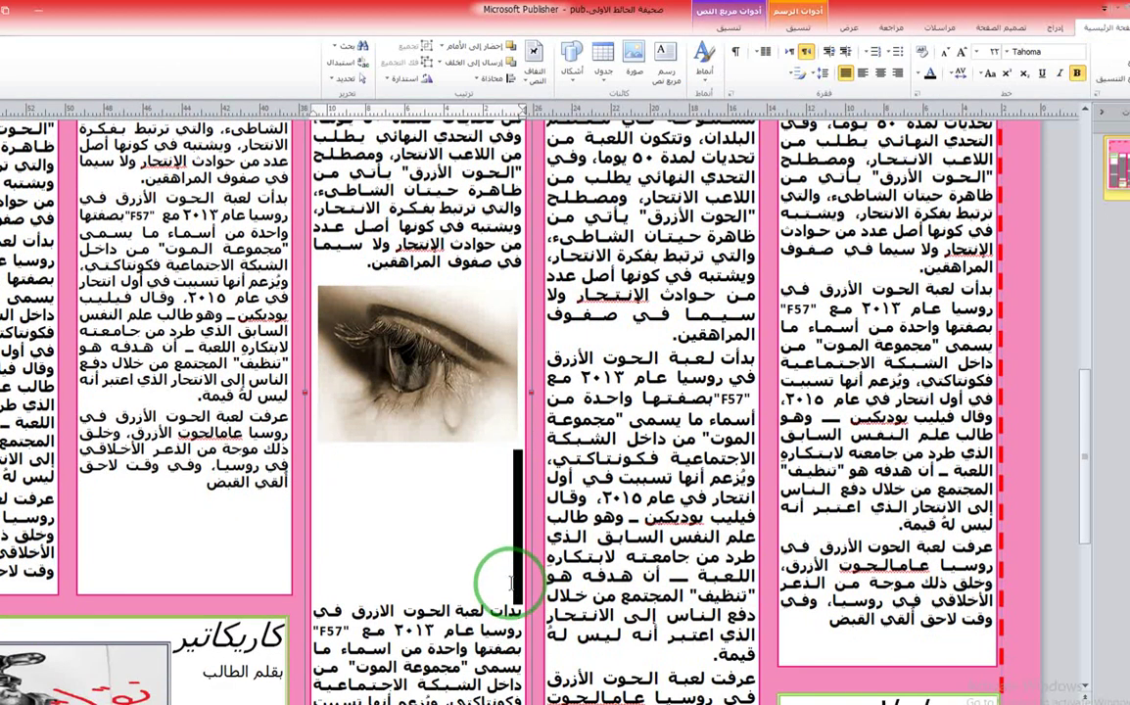
key("Delete")
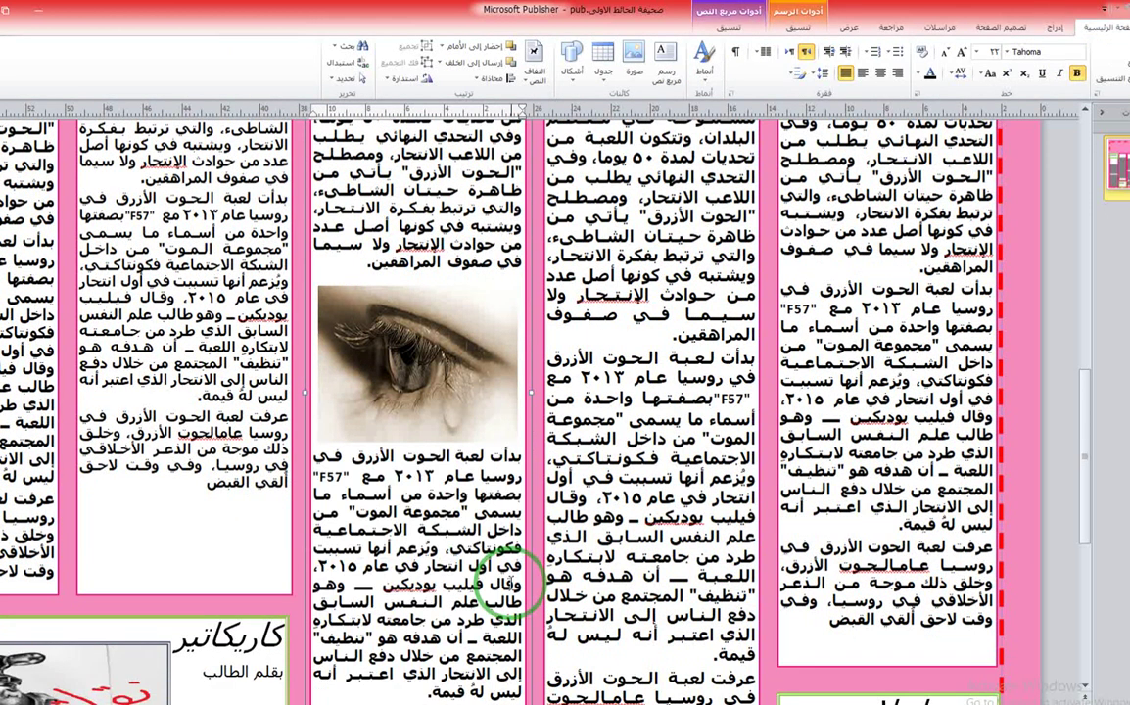
- Apply the rounded-rectangle picture style with a dashed black border to the eye picture
left_click(445, 207)
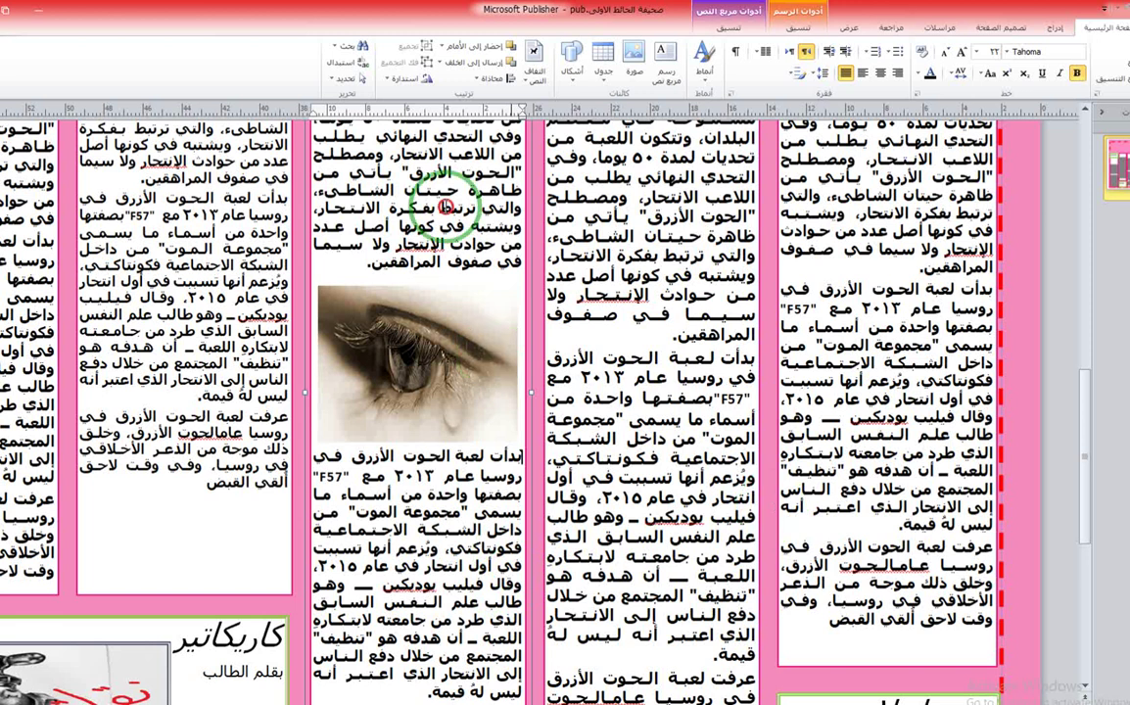
left_click(352, 294)
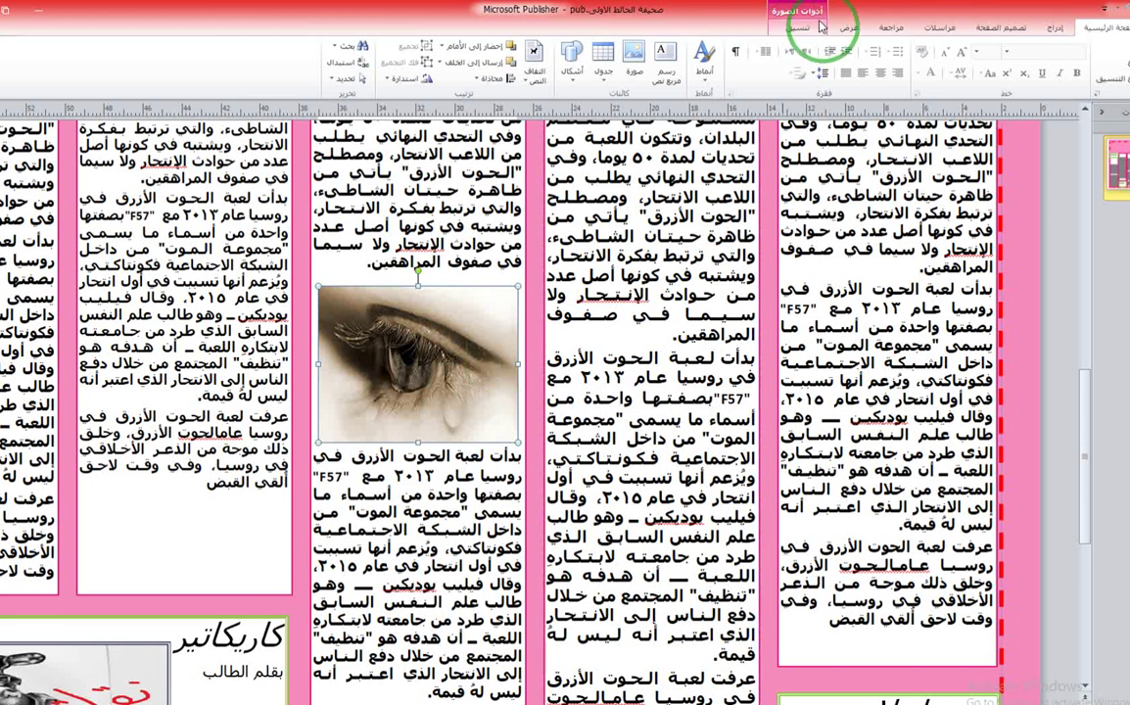
left_click(783, 29)
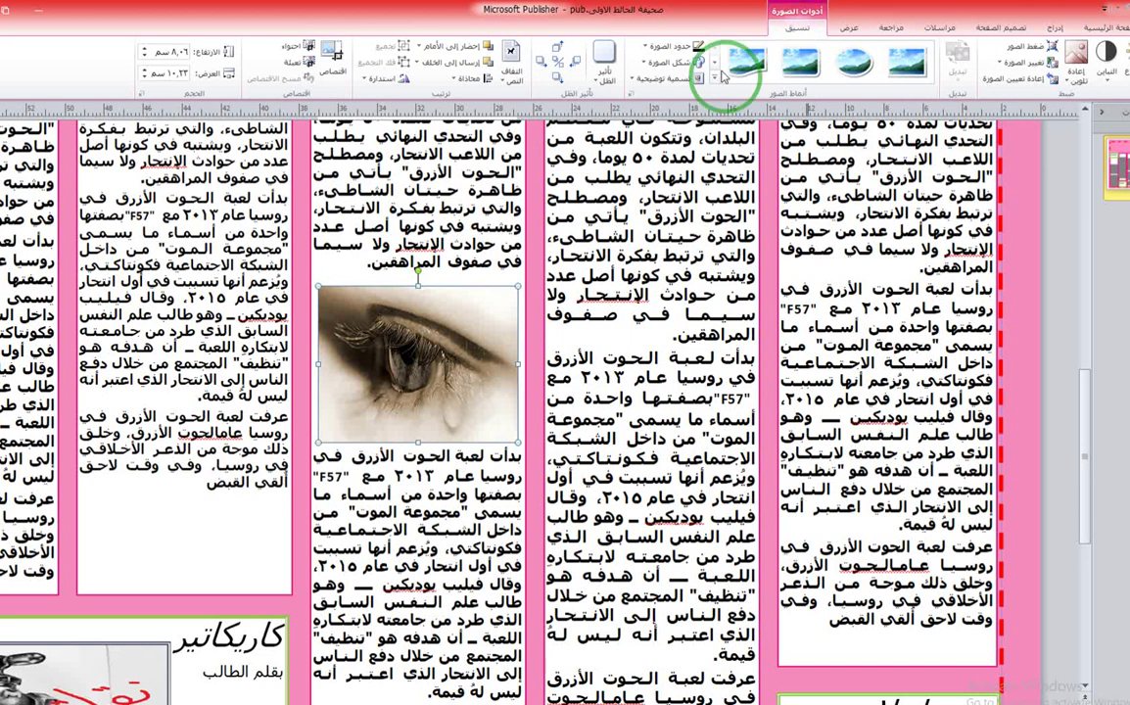
left_click(715, 78)
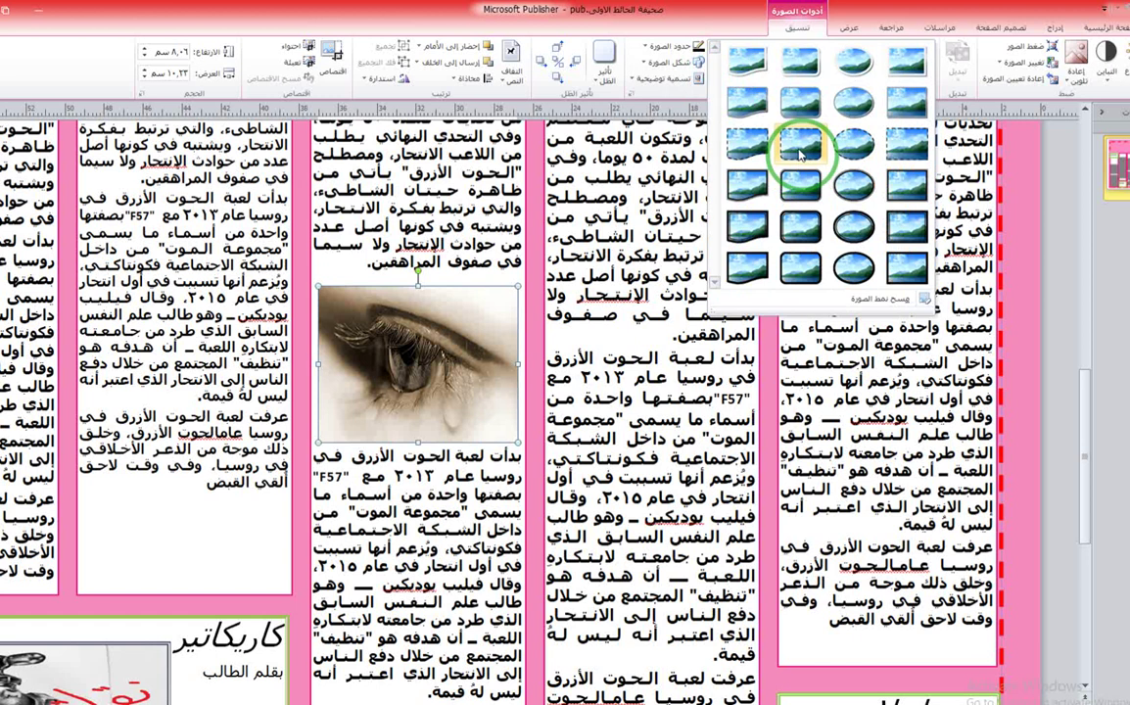
left_click(800, 149)
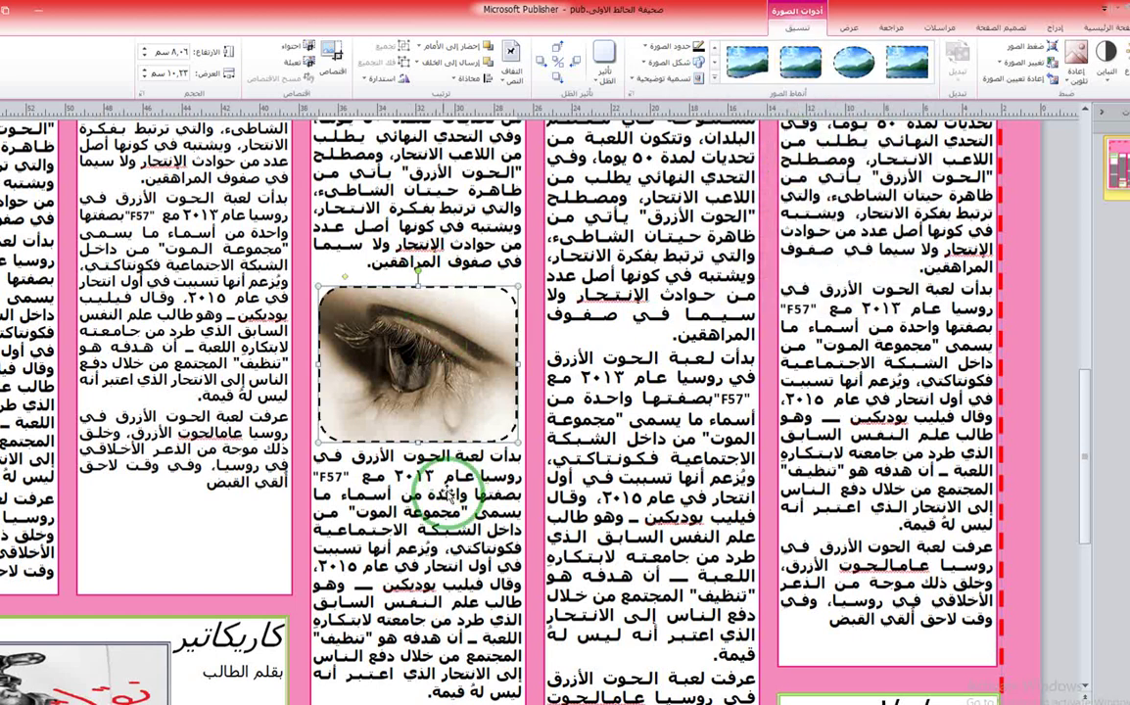
- Examine the text flow around the eye picture and down the neighbouring columns
scroll(673, 380, "down", 1)
left_click(674, 379)
scroll(674, 379, "up", 1)
left_click(616, 456)
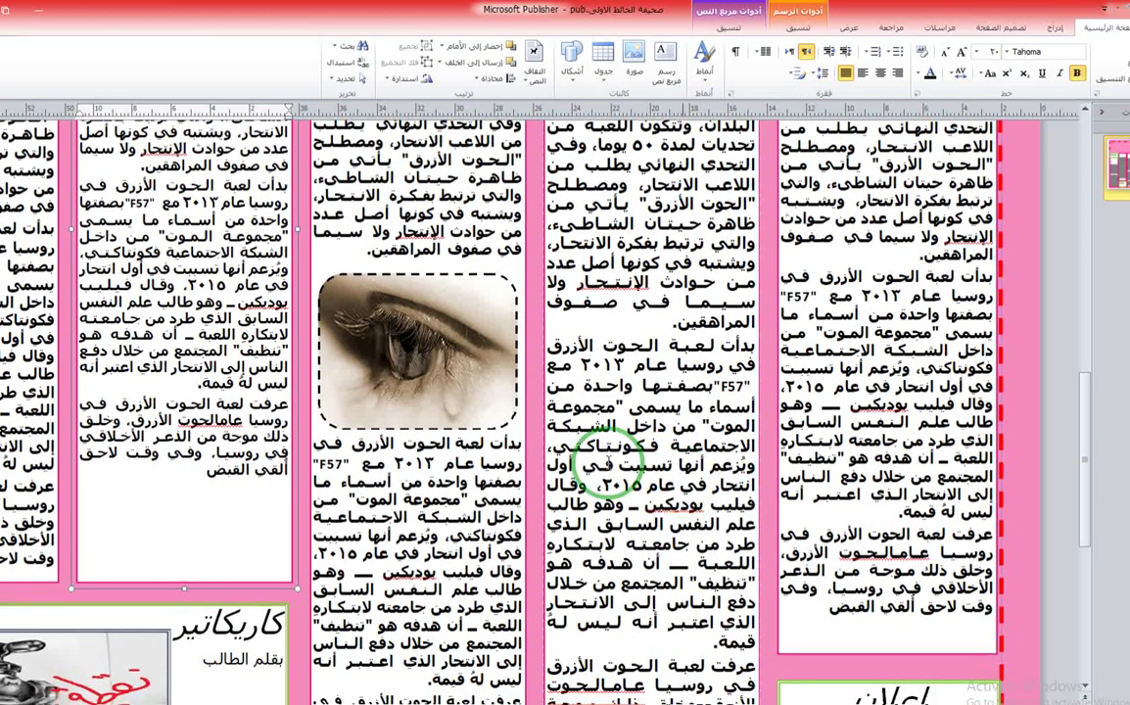
scroll(615, 460, "down", 1)
left_click(625, 509)
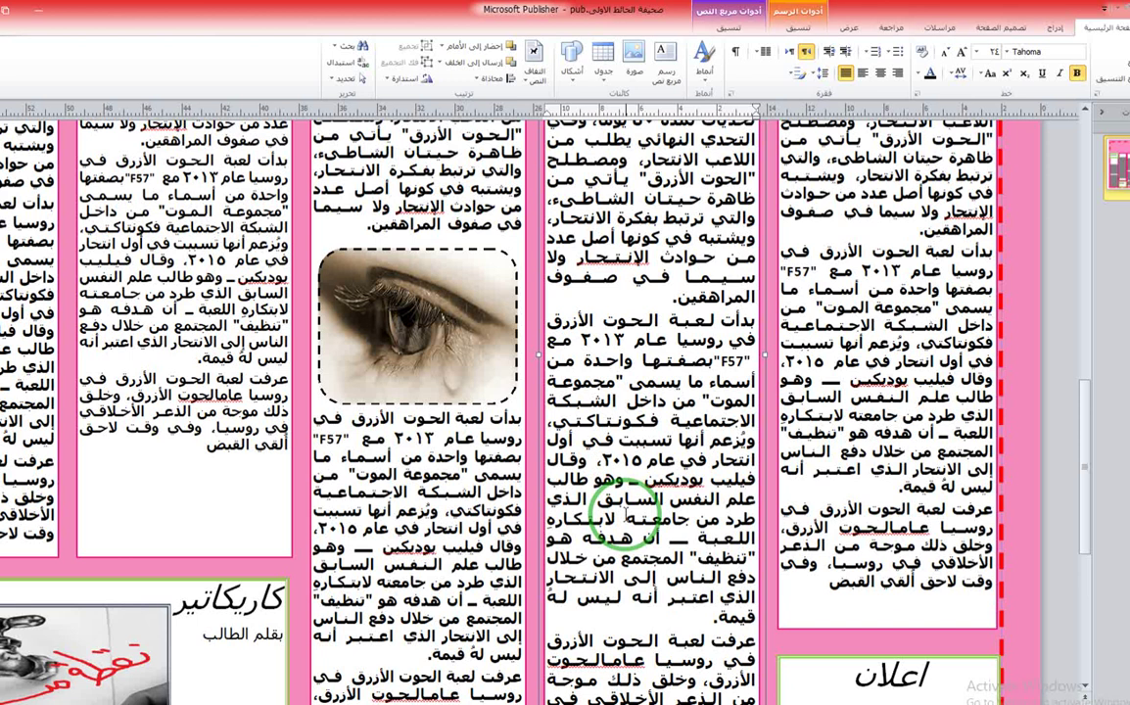
left_click(624, 514)
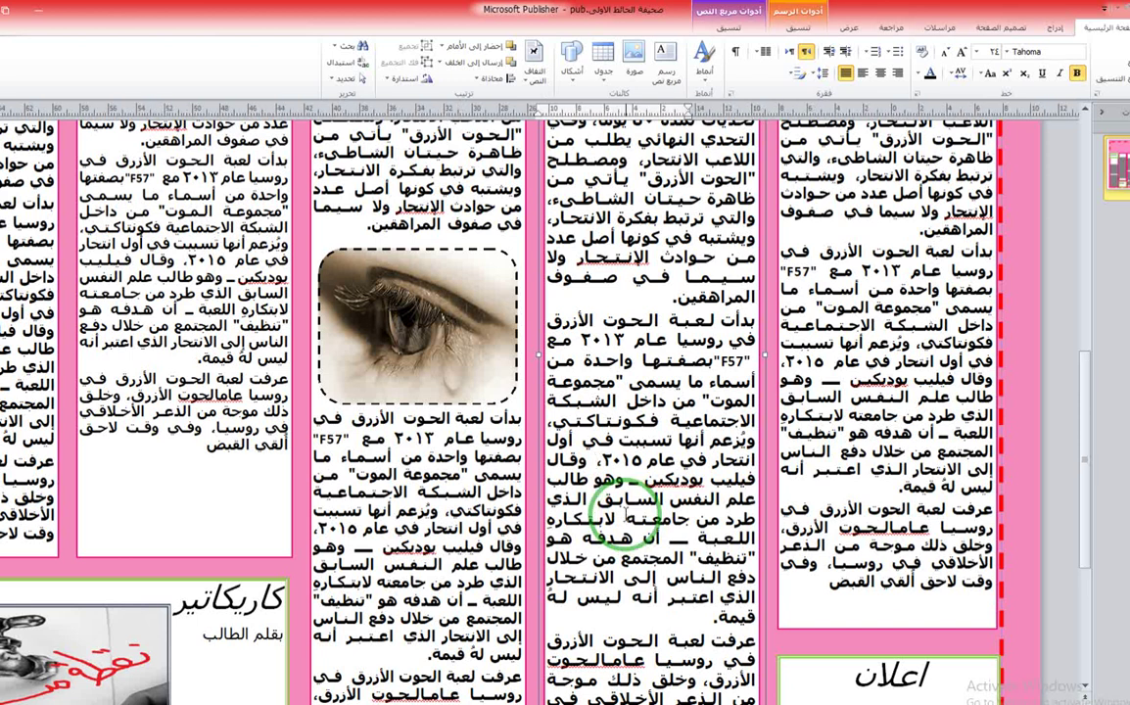
scroll(622, 505, "down", 1)
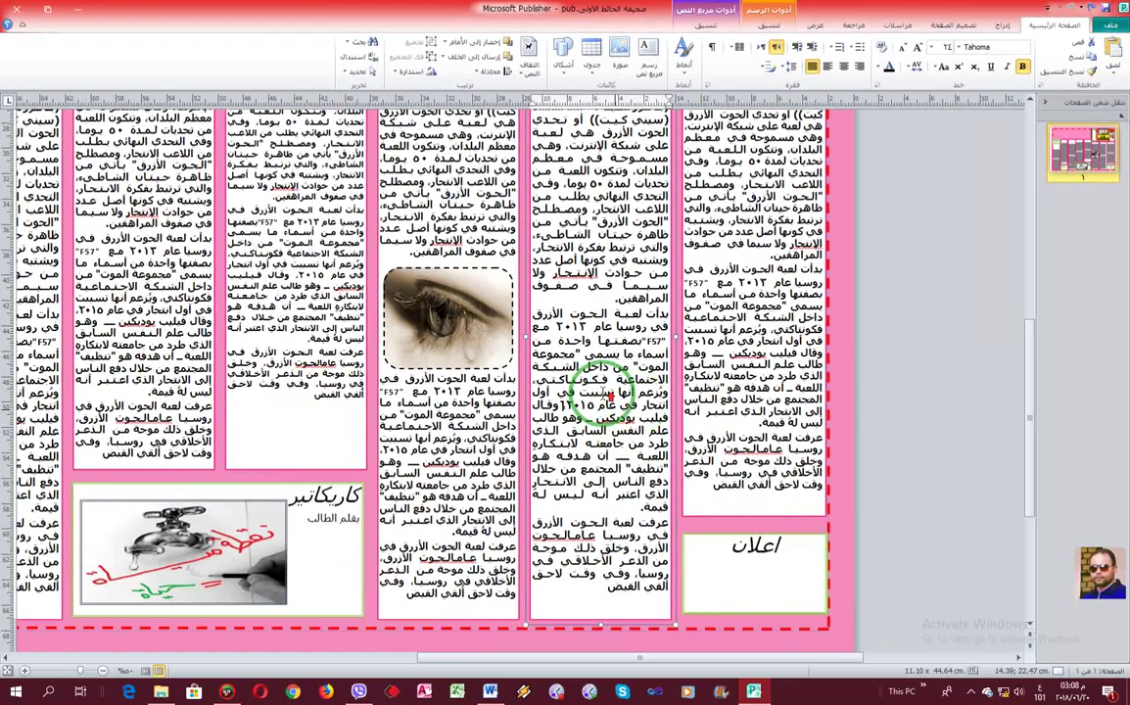
- Delete a passage from the middle of the article in the column at the page's right edge to free space
scroll(622, 428, "up", 1)
left_click_drag(739, 219, 725, 302)
key("Delete")
- Insert the picture of the row of kittens from the Desktop folder
left_click(1002, 25)
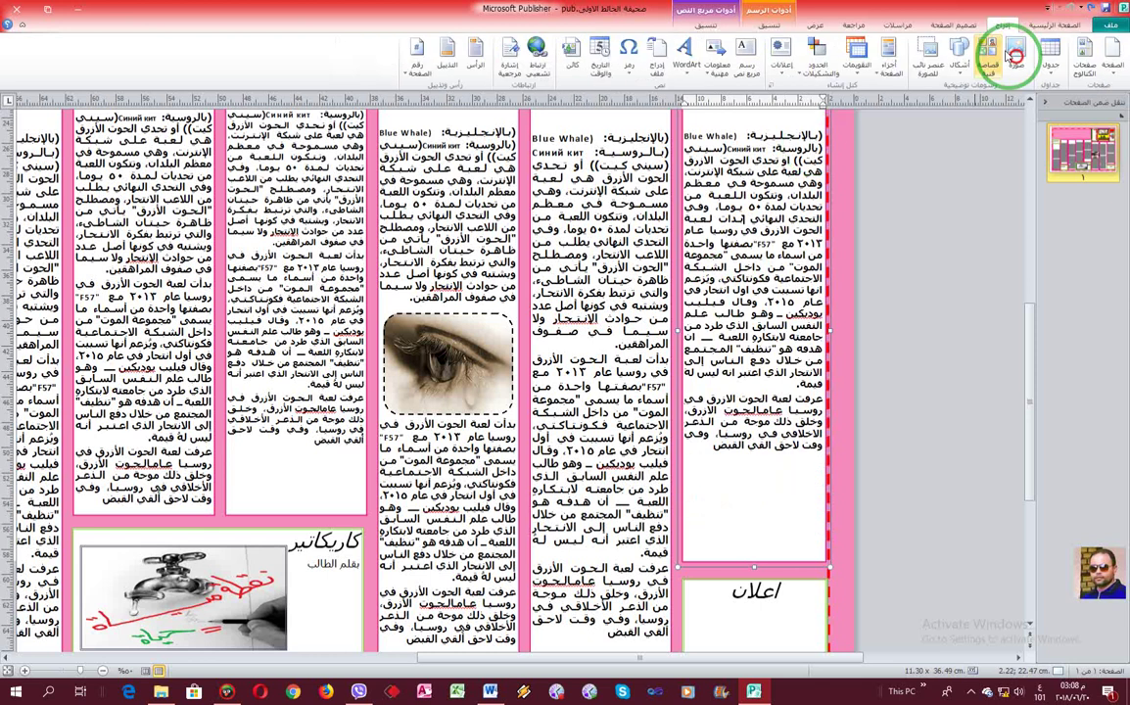
left_click(1016, 59)
scroll(293, 232, "down", 5)
left_click(327, 123)
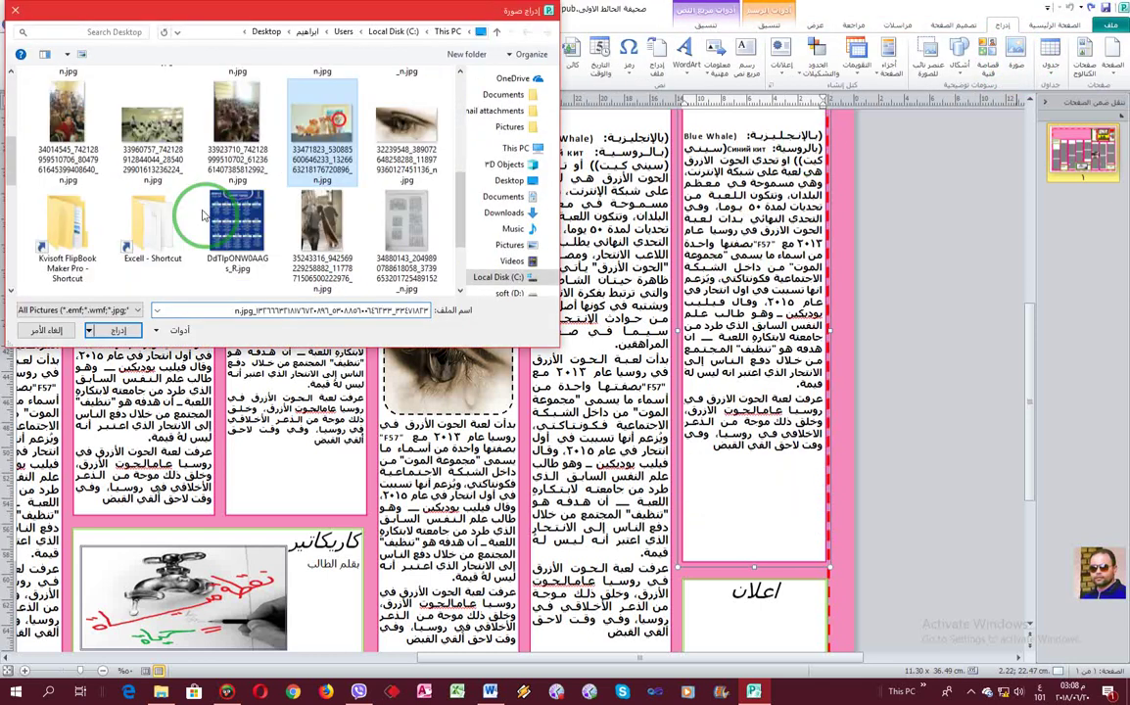
left_click(117, 331)
- Resize the kittens picture to about 10 cm square and place it within the article in the second column from the page's right edge
left_click_drag(384, 381, 499, 382)
left_click_drag(579, 390, 631, 382)
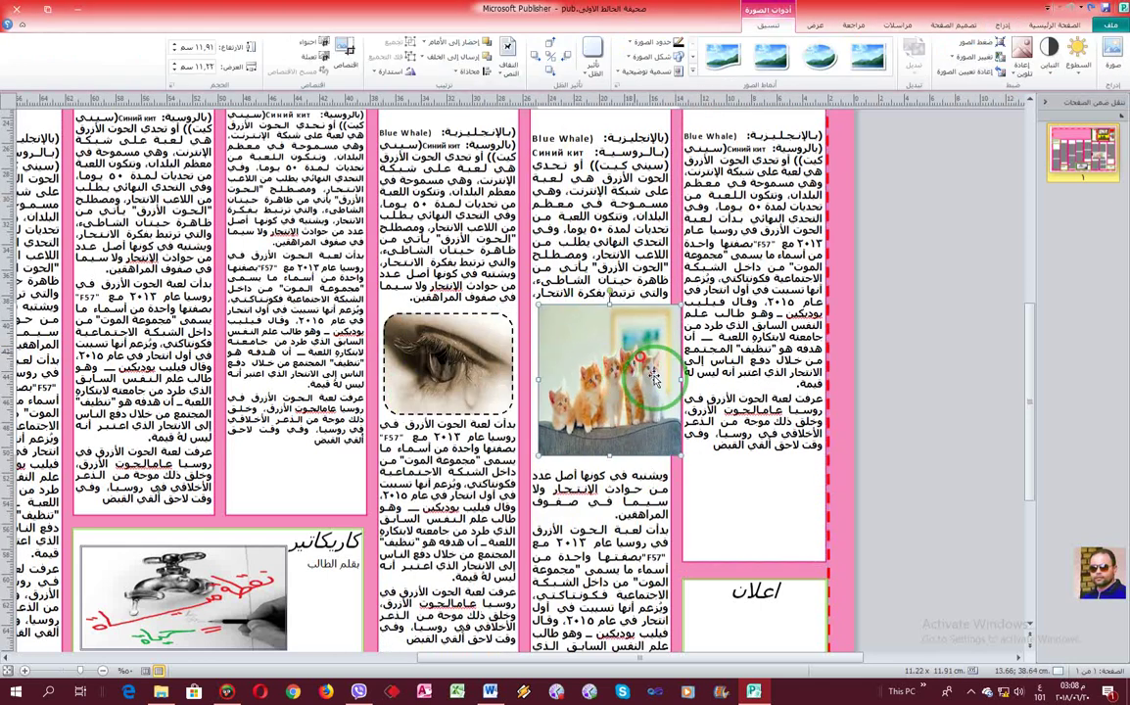
left_click_drag(659, 458, 658, 425)
left_click_drag(655, 368, 678, 285)
- Place a copy of the kittens picture above the last paragraph in the column at the page's right edge
left_click(1001, 25)
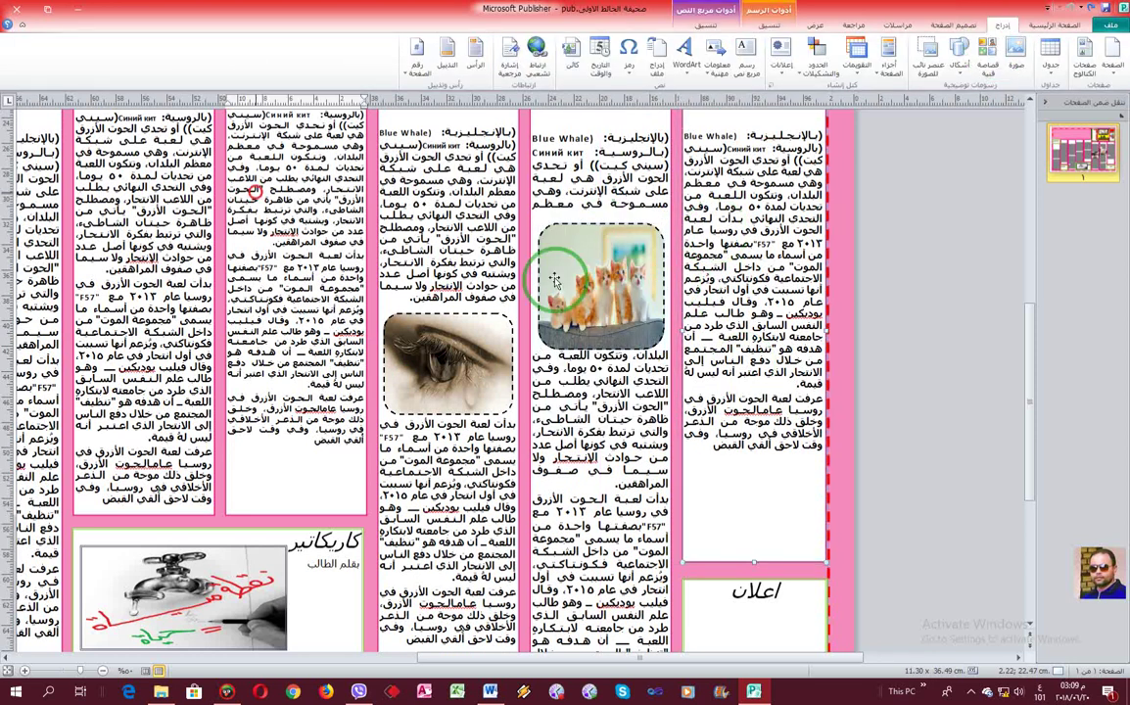
left_click(715, 451)
key("ctrl+v")
left_click_drag(627, 228, 764, 412)
- Change the kittens copy in the column at the page's right edge to the flower bouquet picture from the Desktop
right_click(753, 453)
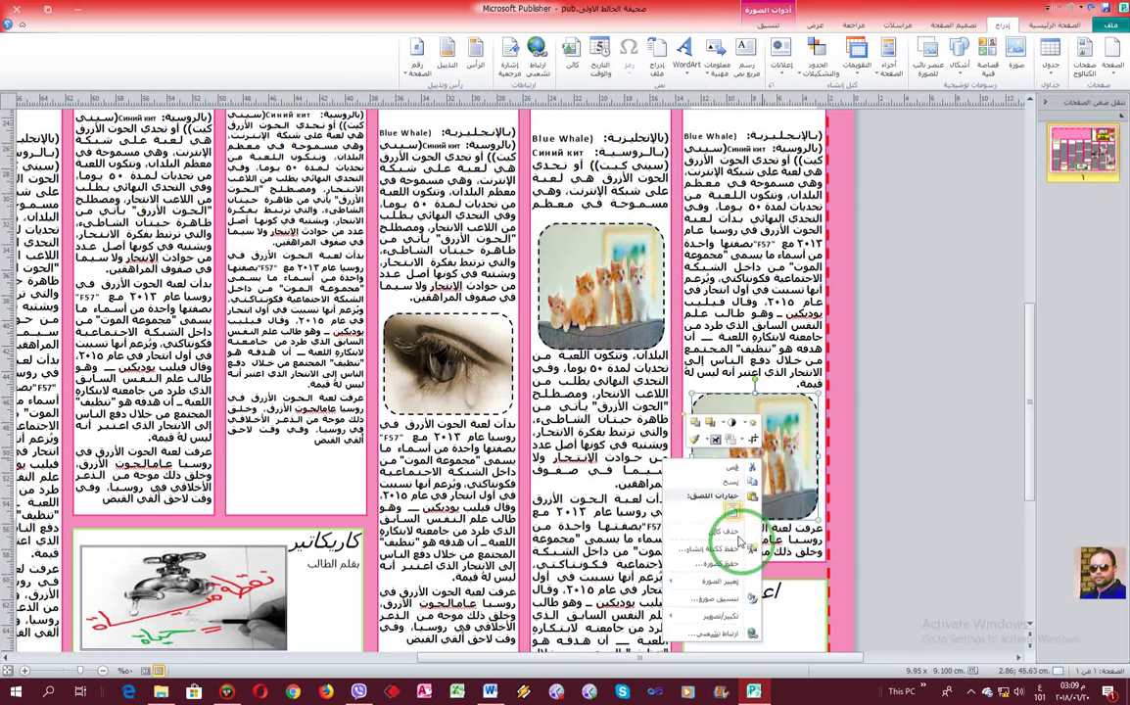
mouse_move(720, 580)
left_click(650, 585)
scroll(196, 221, "down", 5)
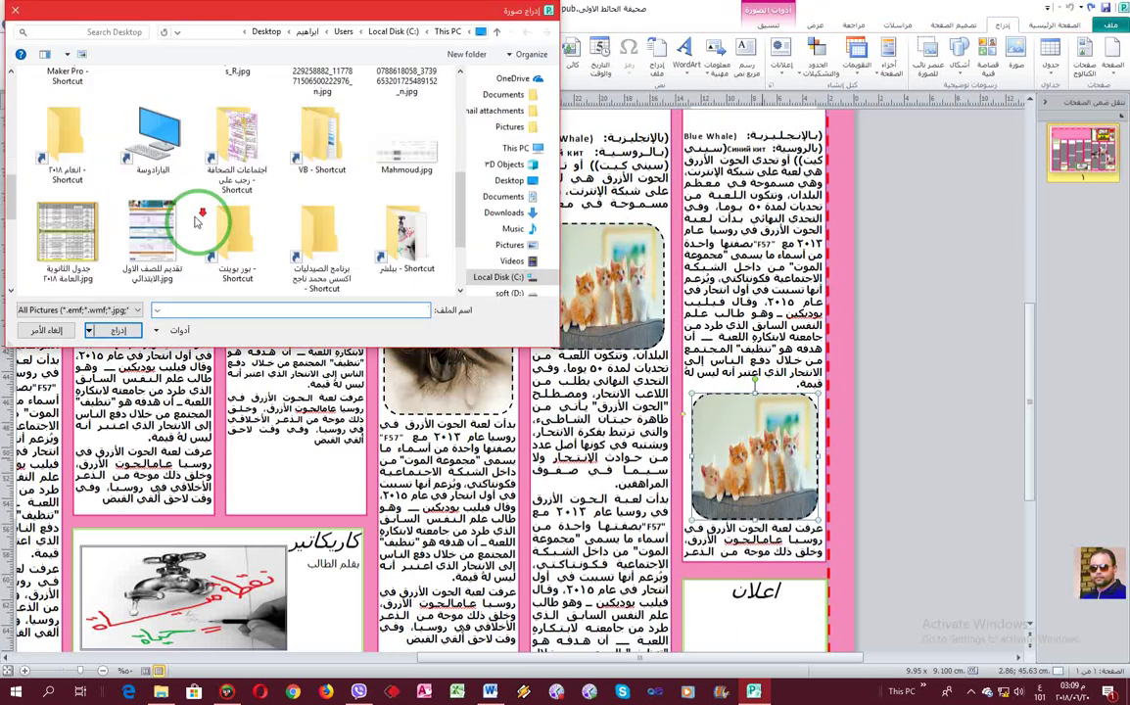
left_click(315, 149)
left_click(120, 330)
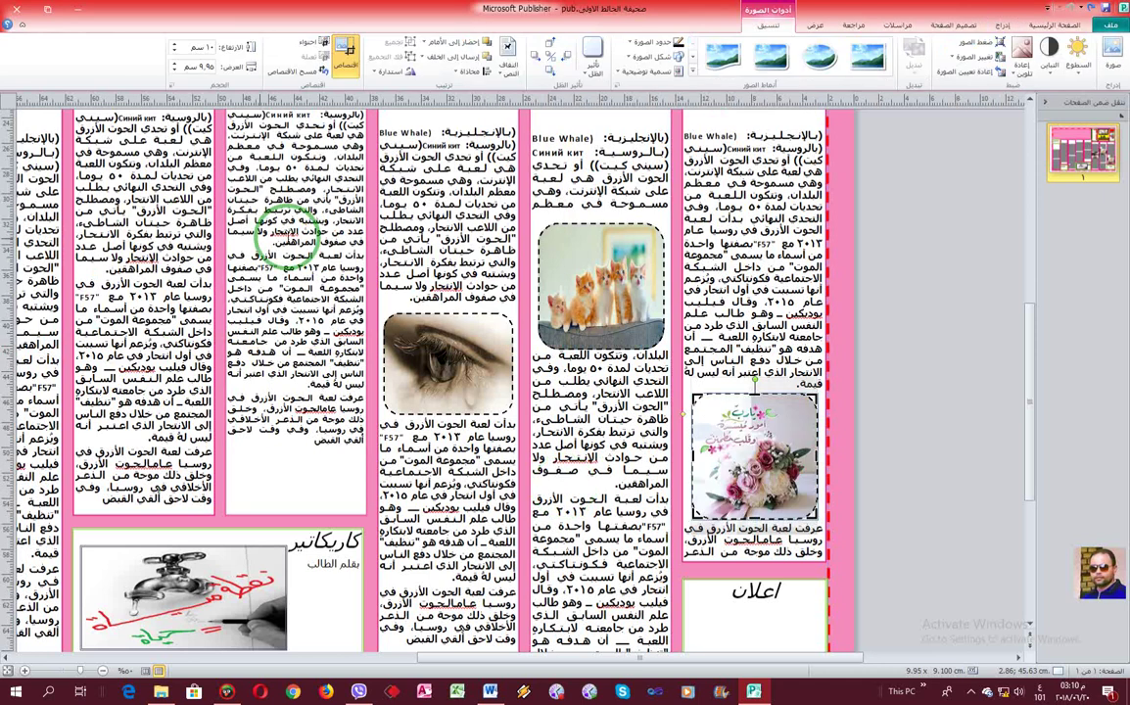
- Place copies of the kittens picture within the article text of the two columns above the caricature
left_click(253, 168)
left_click_drag(578, 315, 148, 420)
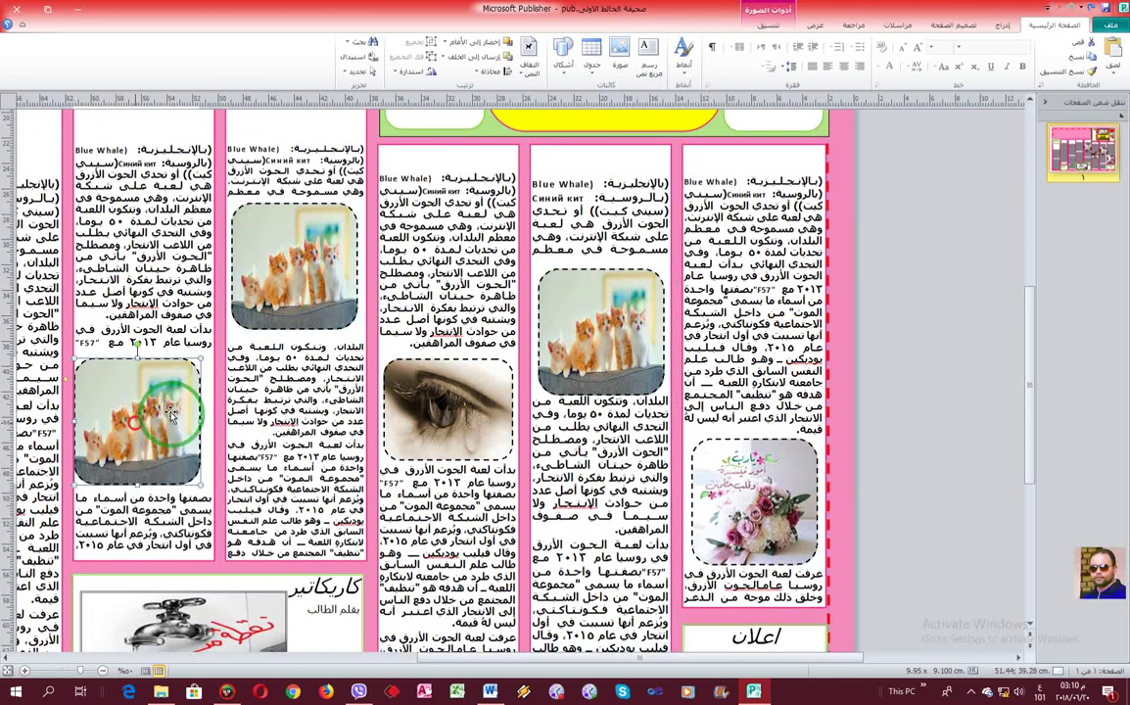
left_click(157, 536)
- Copy the kittens picture into the column just left of the caricature and into the leftmost article column
scroll(320, 503, "down", 2)
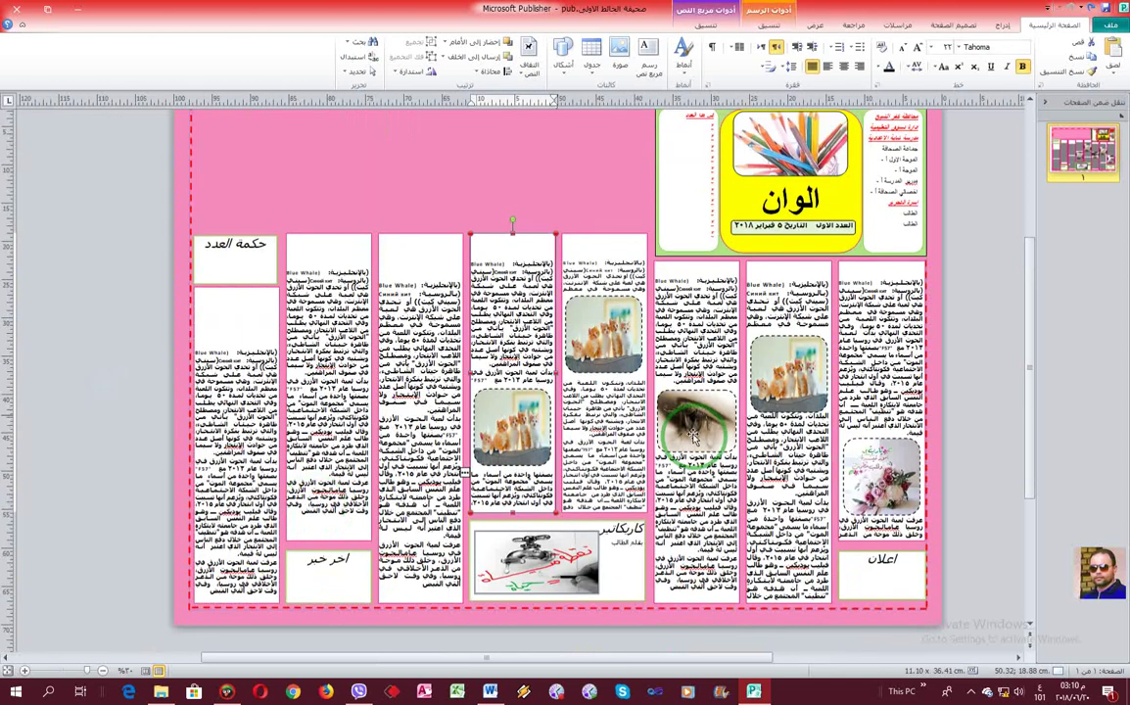
left_click_drag(802, 388, 423, 479)
scroll(604, 419, "down", 1)
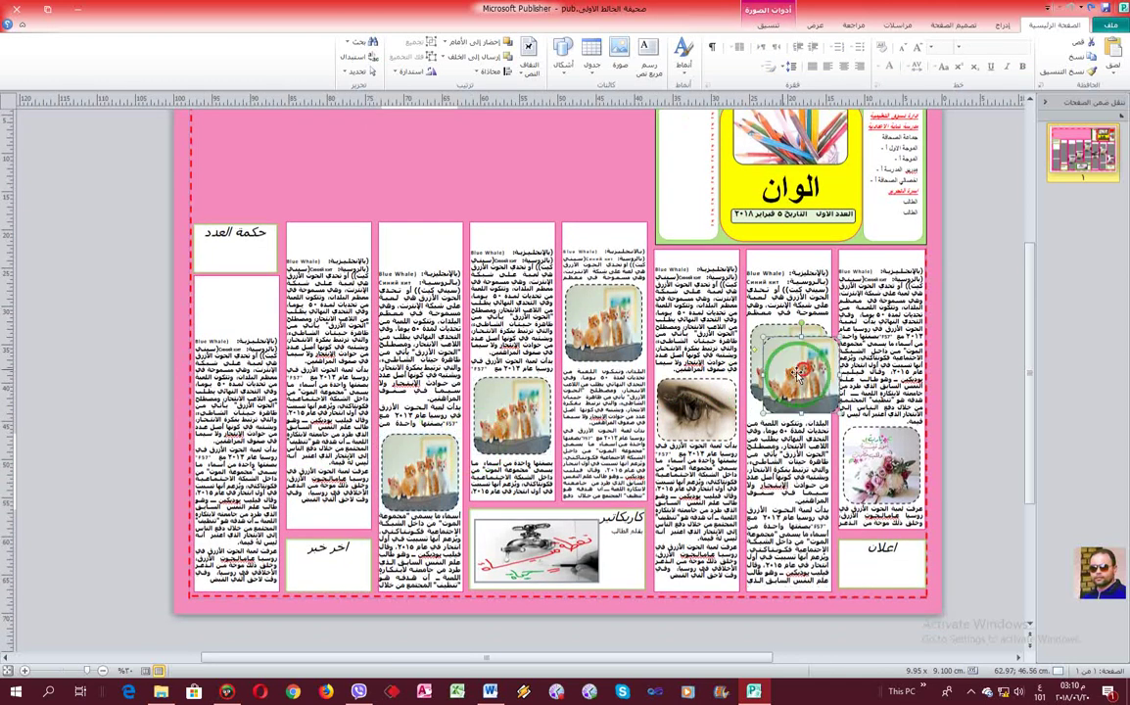
left_click_drag(787, 367, 225, 411)
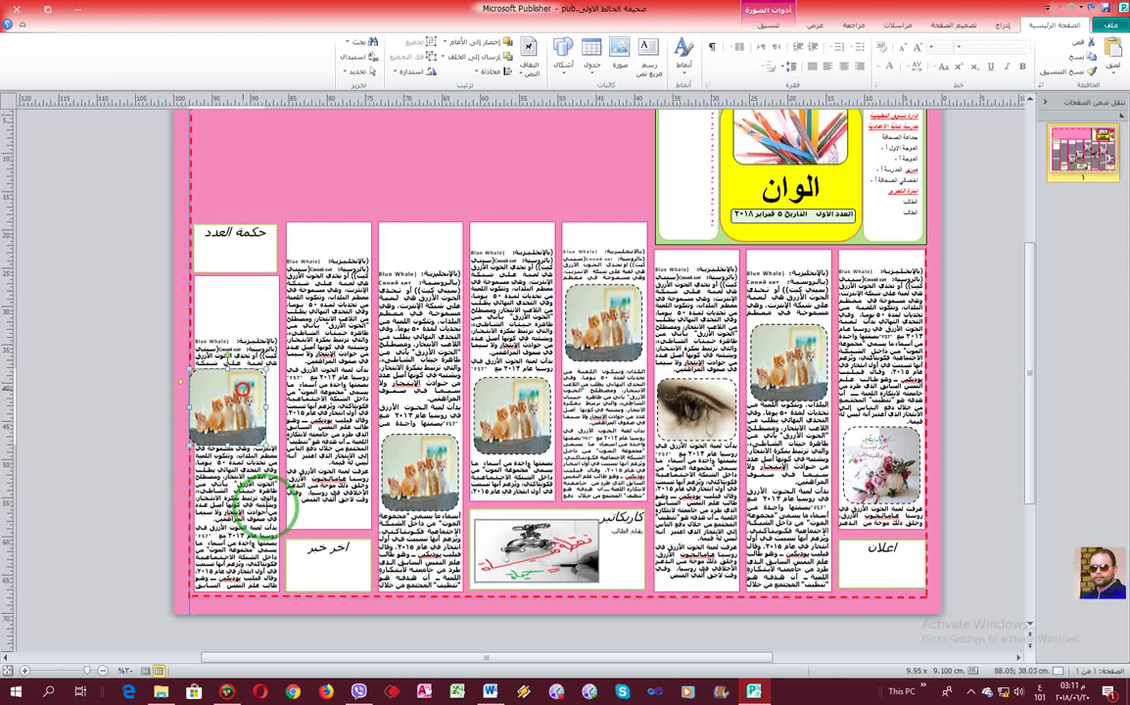
- Move the kittens picture in the leftmost column slightly down and inward so it sits between the column's edges
left_click(251, 551)
left_click(231, 423)
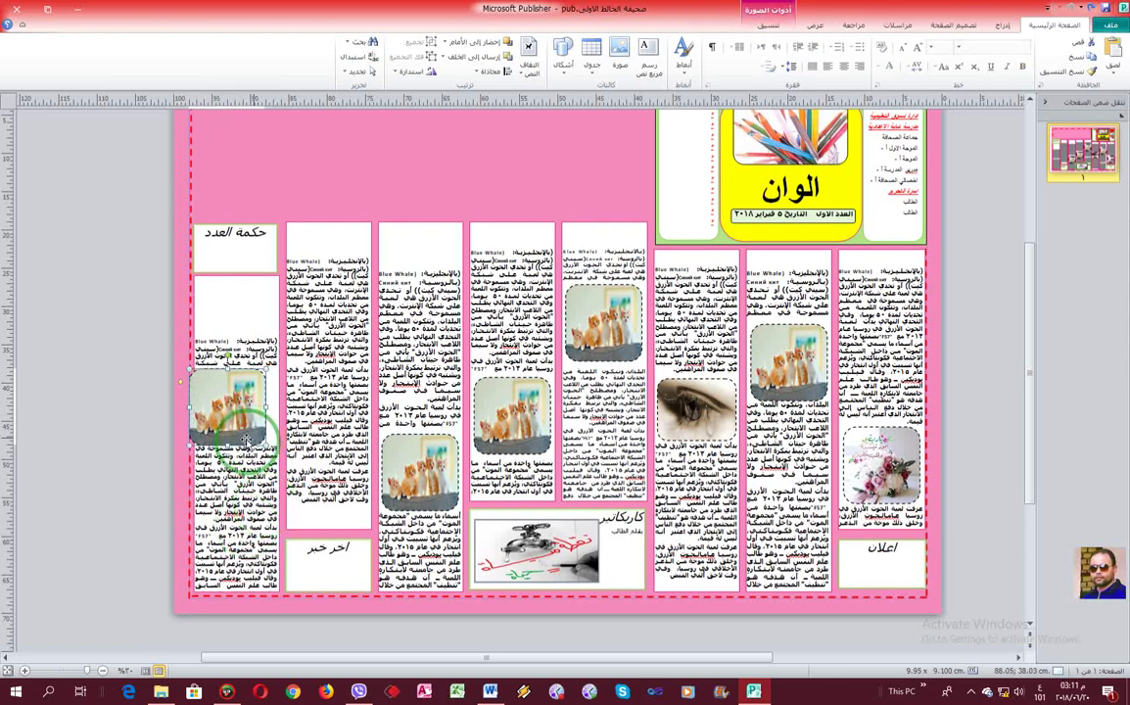
left_click_drag(236, 424, 246, 456)
left_click(390, 360)
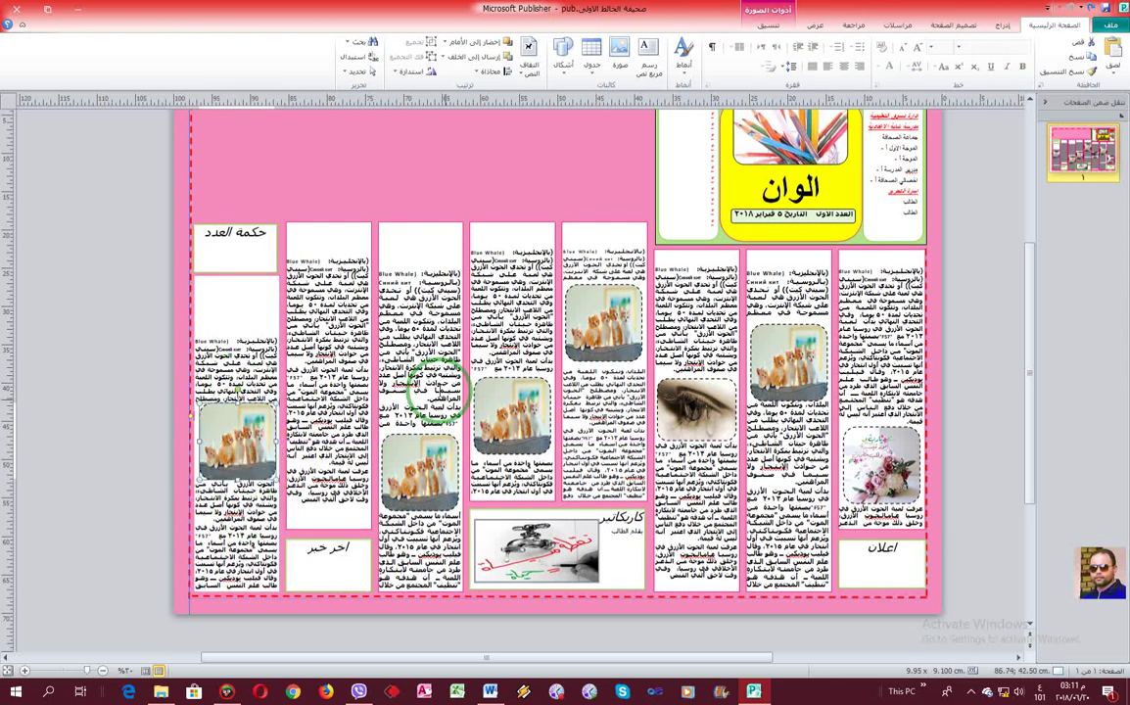
- Copy the kittens picture into the upper part of the article text in the second column from the page's left edge
key("ctrl+v")
left_click_drag(456, 329, 329, 333)
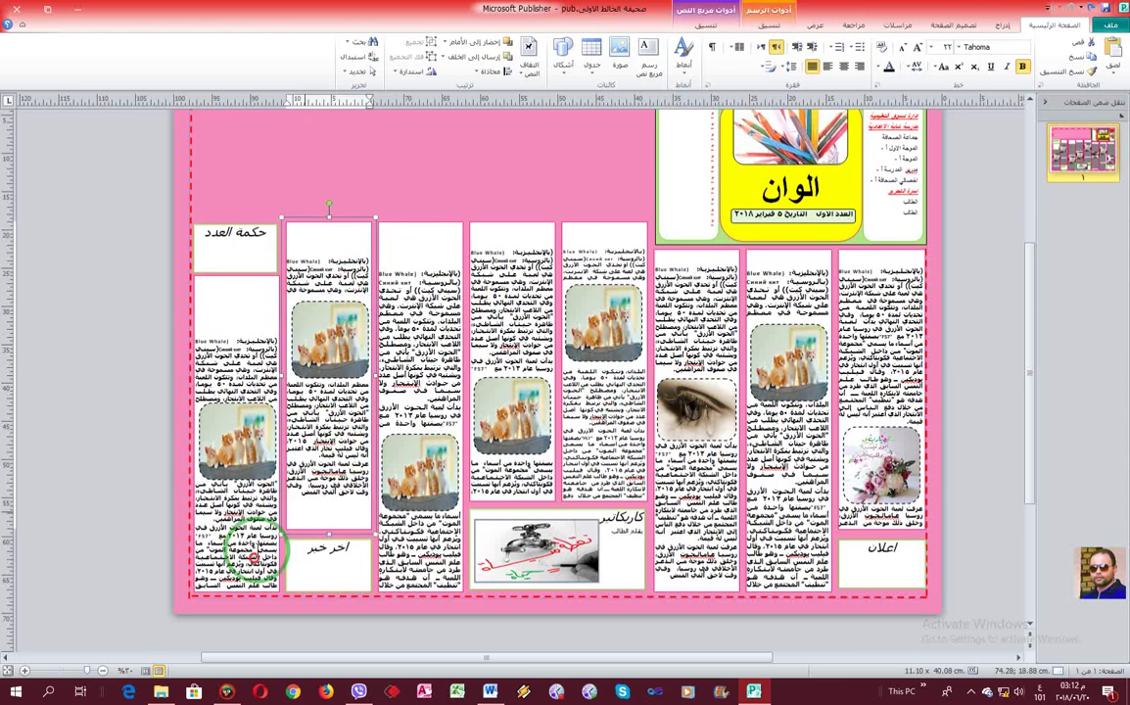
- Trim excess article text in the leftmost column, the column left of the caricature and the two columns above it
left_click(225, 537)
left_click(446, 570)
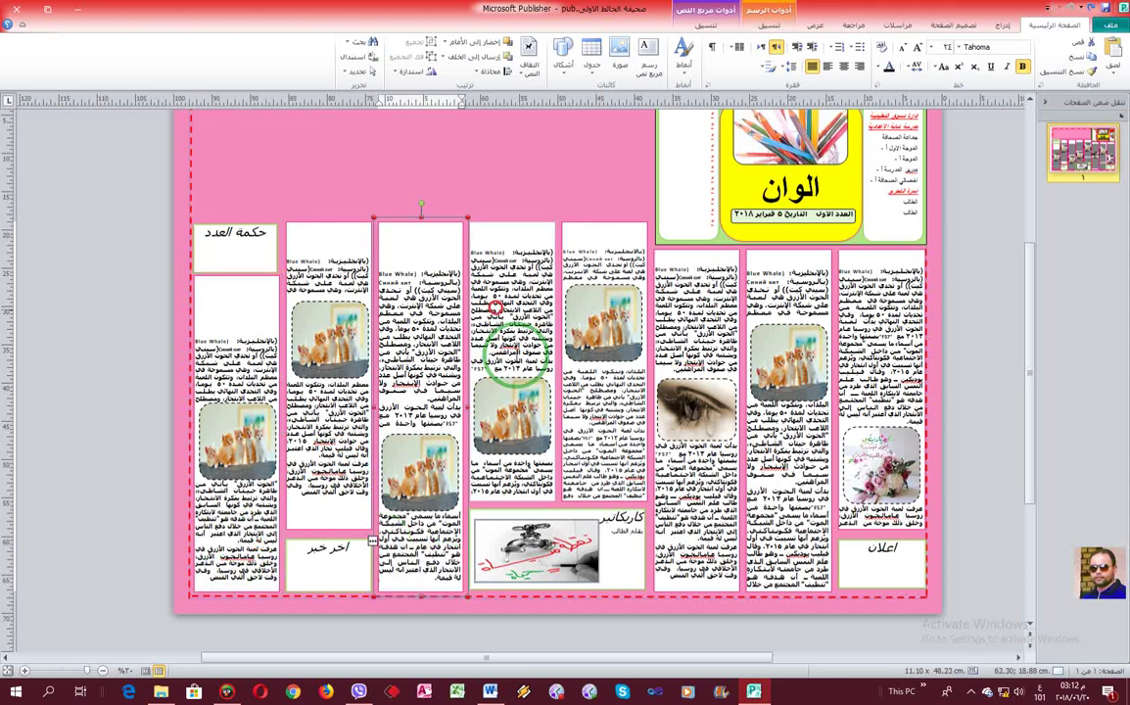
left_click_drag(486, 289, 566, 384)
key("Delete")
left_click_drag(480, 310, 530, 355)
key("Delete")
left_click_drag(593, 402, 609, 456)
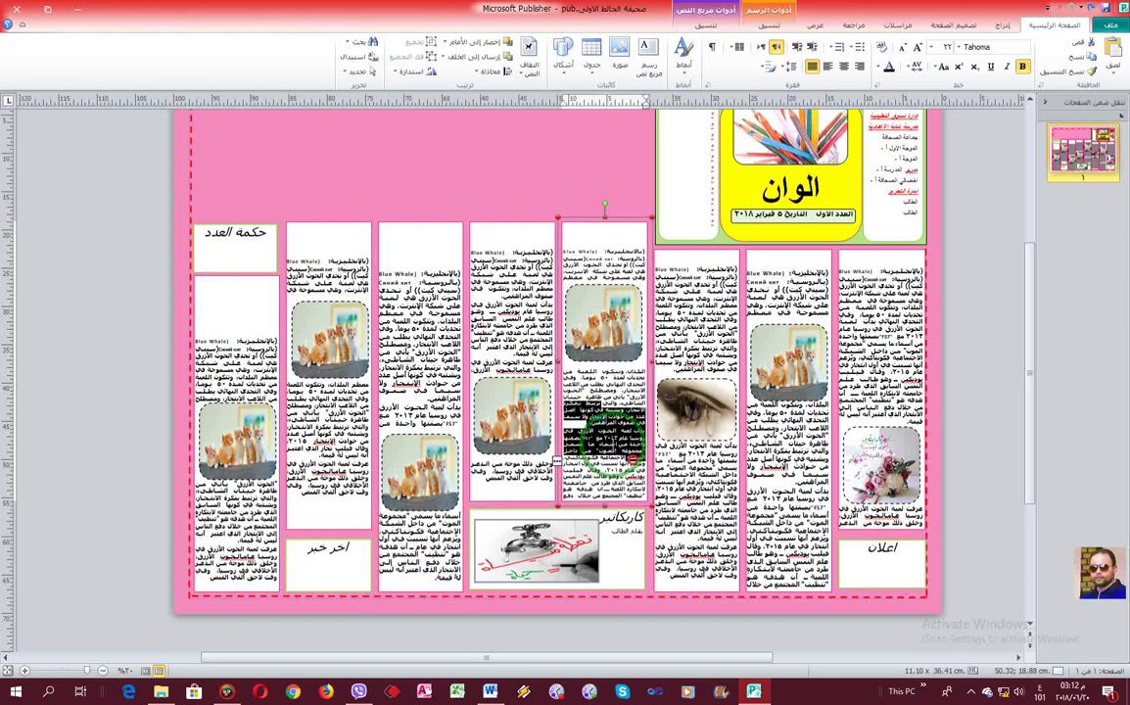
key("Delete")
- Delete surplus passages from the article text in the three columns below the masthead
left_click_drag(685, 469, 712, 536)
key("Delete")
left_click_drag(791, 441, 778, 529)
key("Delete")
left_click_drag(865, 320, 879, 350)
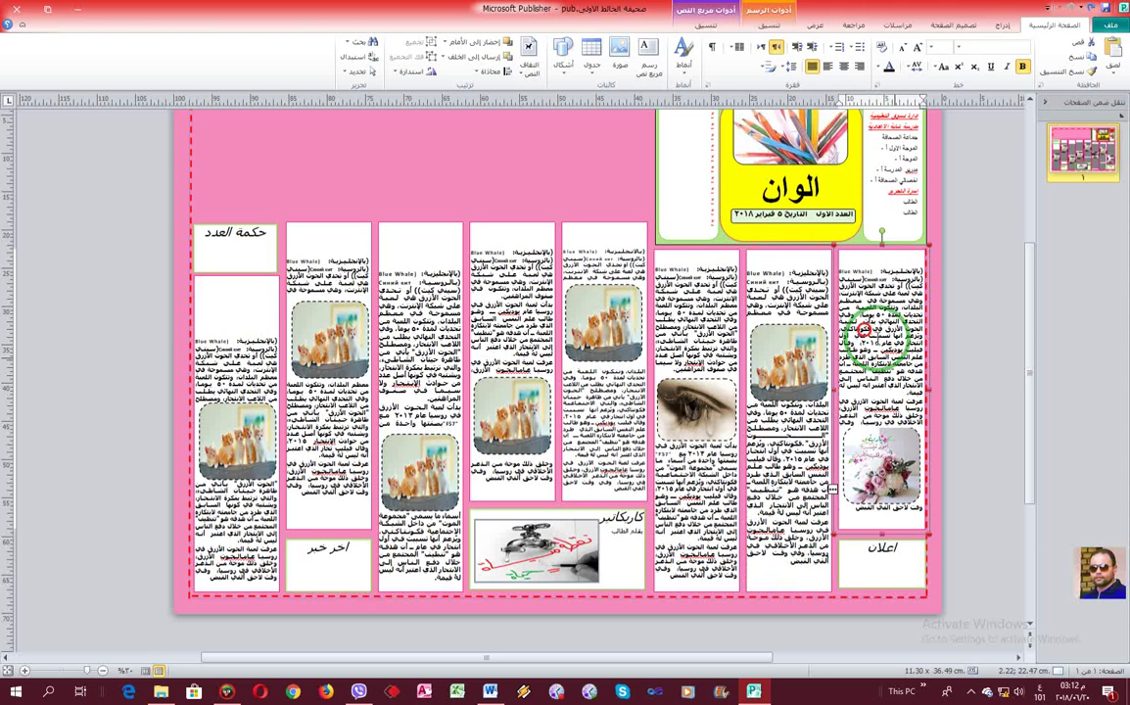
key("Delete")
left_click(786, 461)
- Change the kittens picture in the right-hand column above the caricature to the photo of a girl raising her hand from the Pictures folder
right_click(603, 345)
mouse_move(555, 456)
left_click(468, 462)
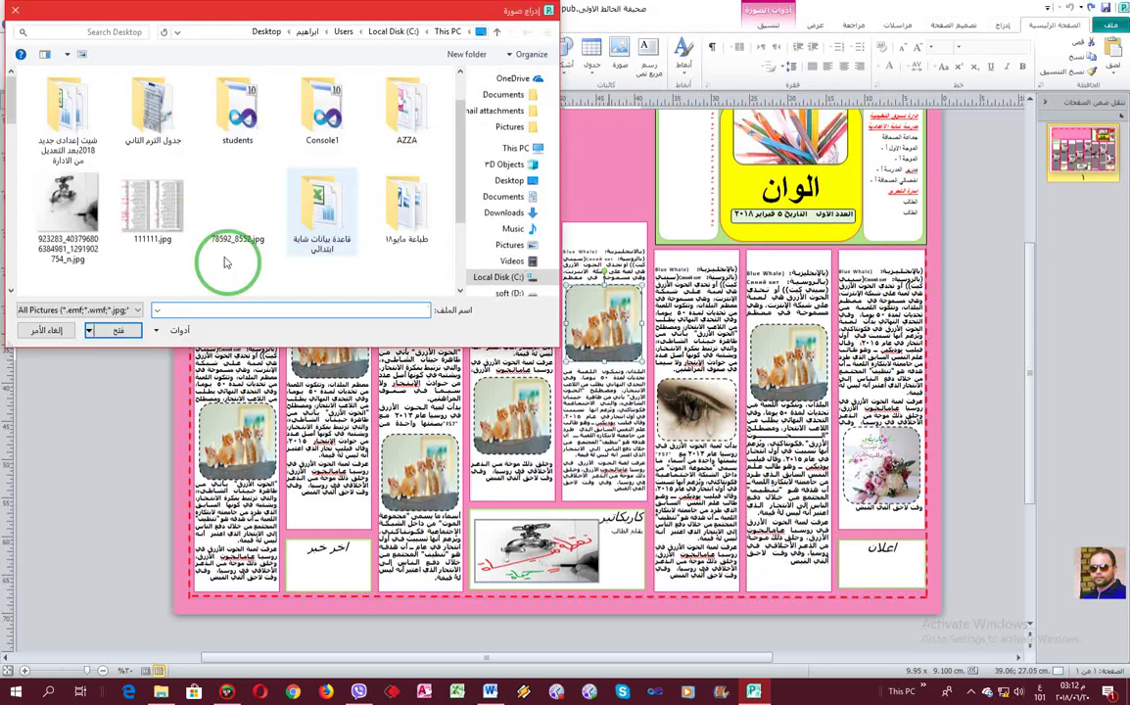
left_click(512, 245)
scroll(167, 230, "down", 1)
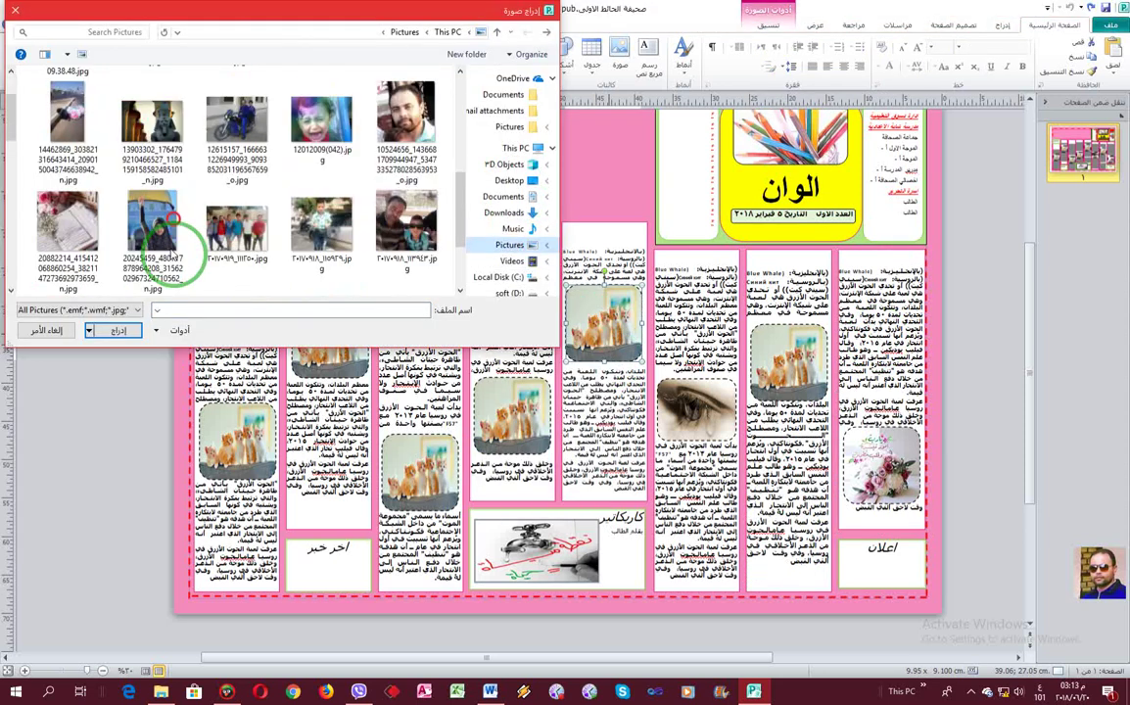
left_click(157, 252)
left_click(135, 327)
- Change the kittens picture in the left-hand column above the caricature to the photo of an open book with roses
right_click(511, 412)
mouse_move(465, 536)
left_click(391, 537)
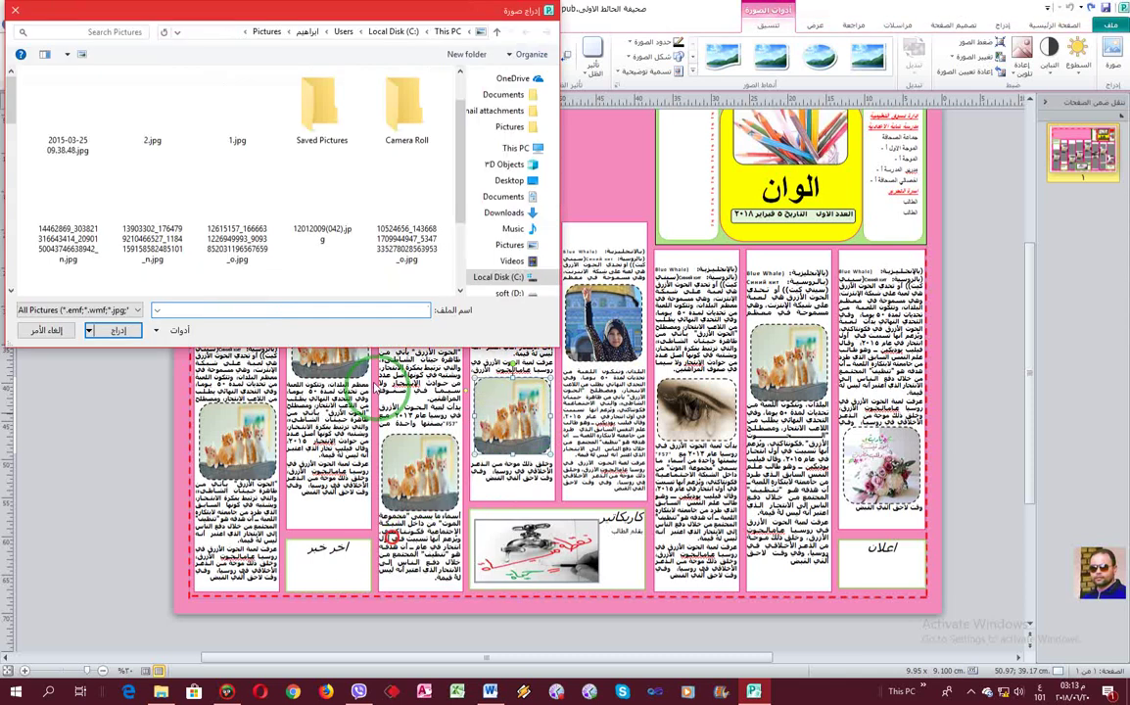
scroll(98, 235, "down", 1)
left_click(80, 238)
left_click(120, 330)
- Change the kittens picture in the column just left of the caricature to the group photo of boys
right_click(416, 471)
mouse_move(364, 597)
left_click(292, 597)
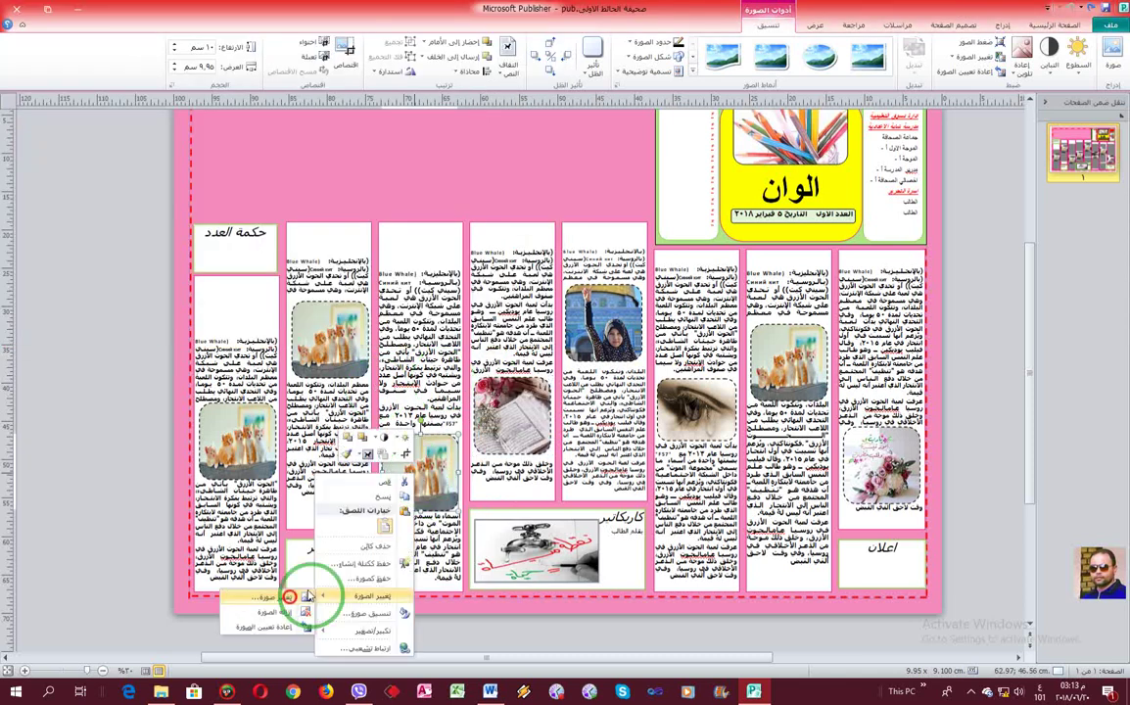
scroll(343, 251, "down", 2)
left_click(240, 120)
left_click(126, 330)
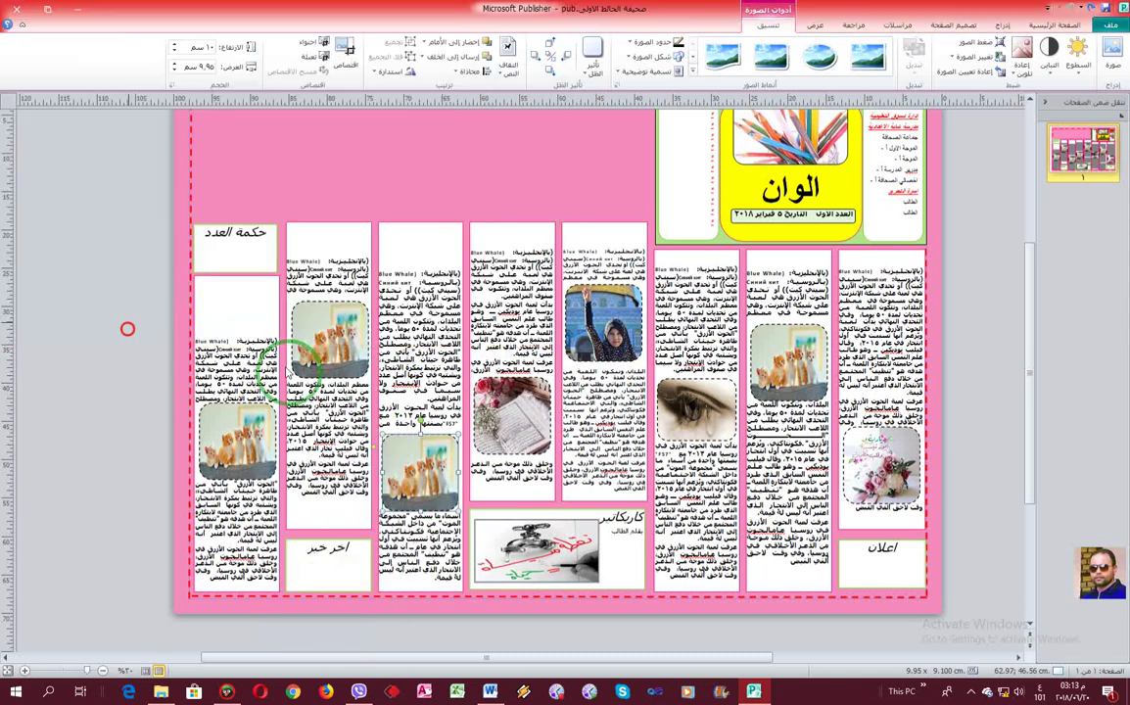
- Change the kittens picture in the second column from the page's left edge to the photo of a boy standing by a car
right_click(331, 346)
mouse_move(313, 466)
left_click(190, 471)
scroll(294, 196, "down", 2)
left_click(242, 282)
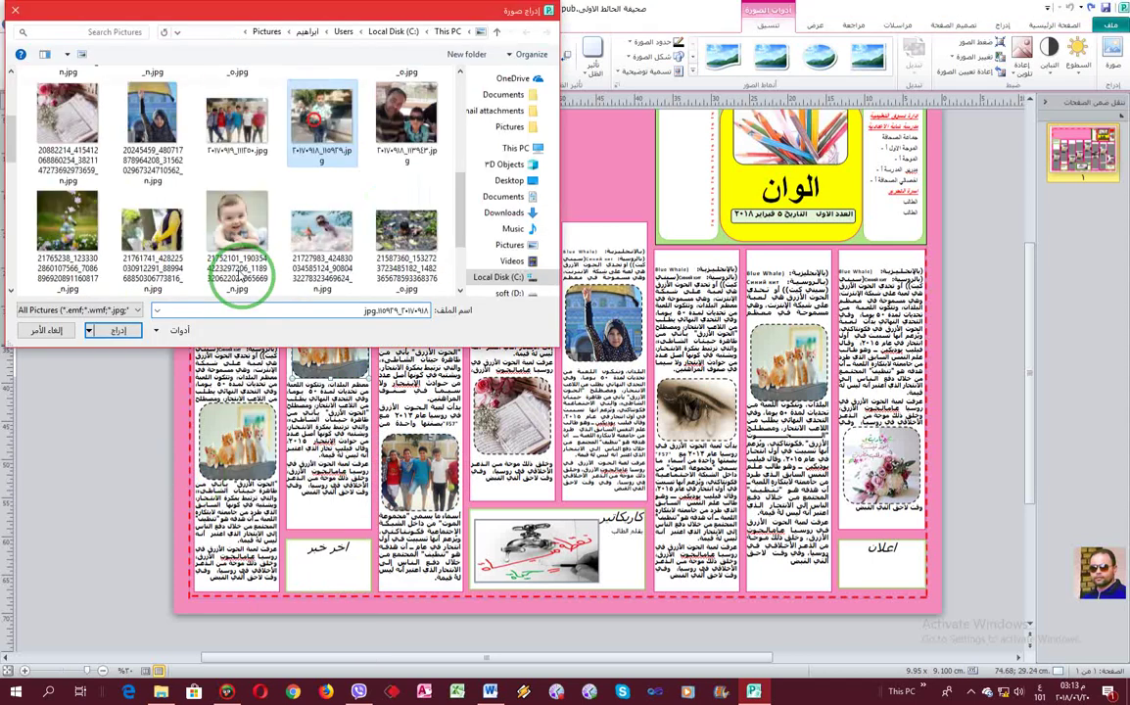
left_click(114, 332)
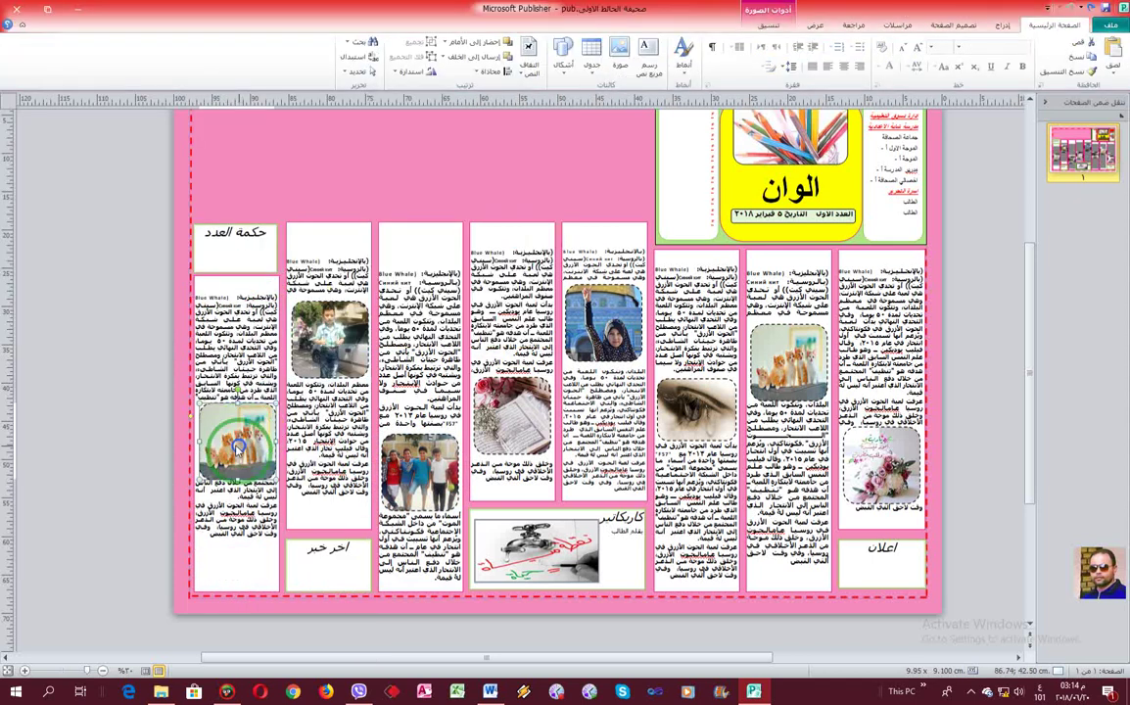
- Change the kittens picture in the leftmost column to the baby photo and space out the article text around it with line breaks
right_click(237, 445)
left_click(114, 569)
left_click(222, 127)
left_click(108, 329)
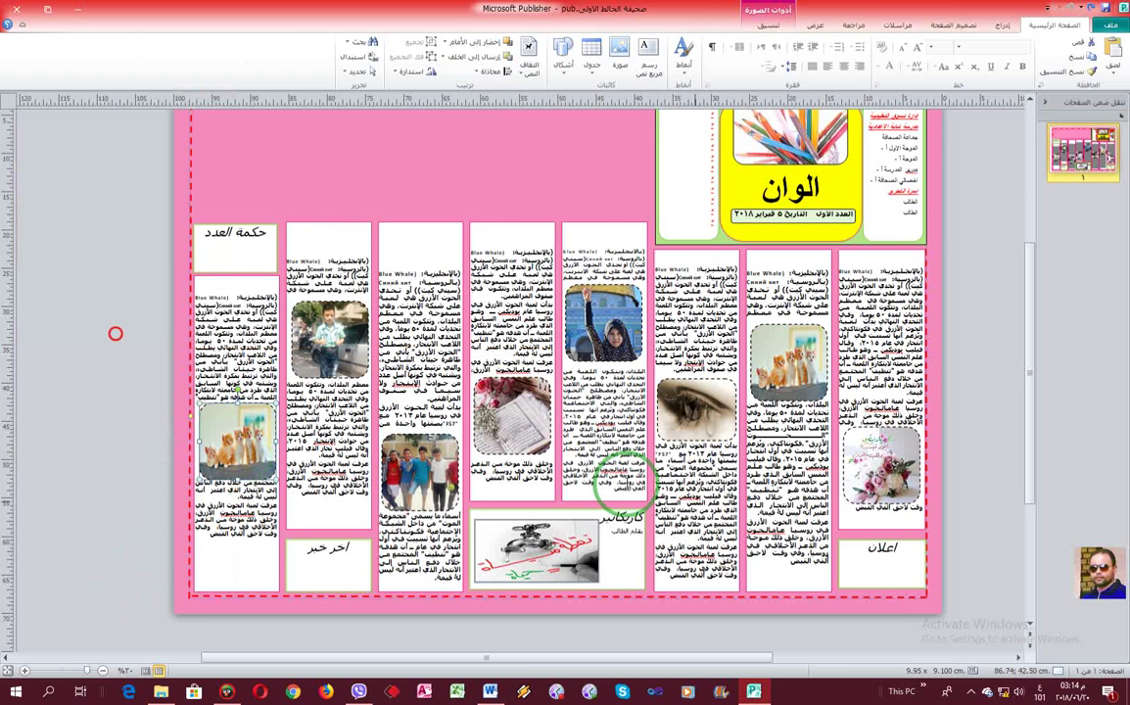
left_click(240, 377)
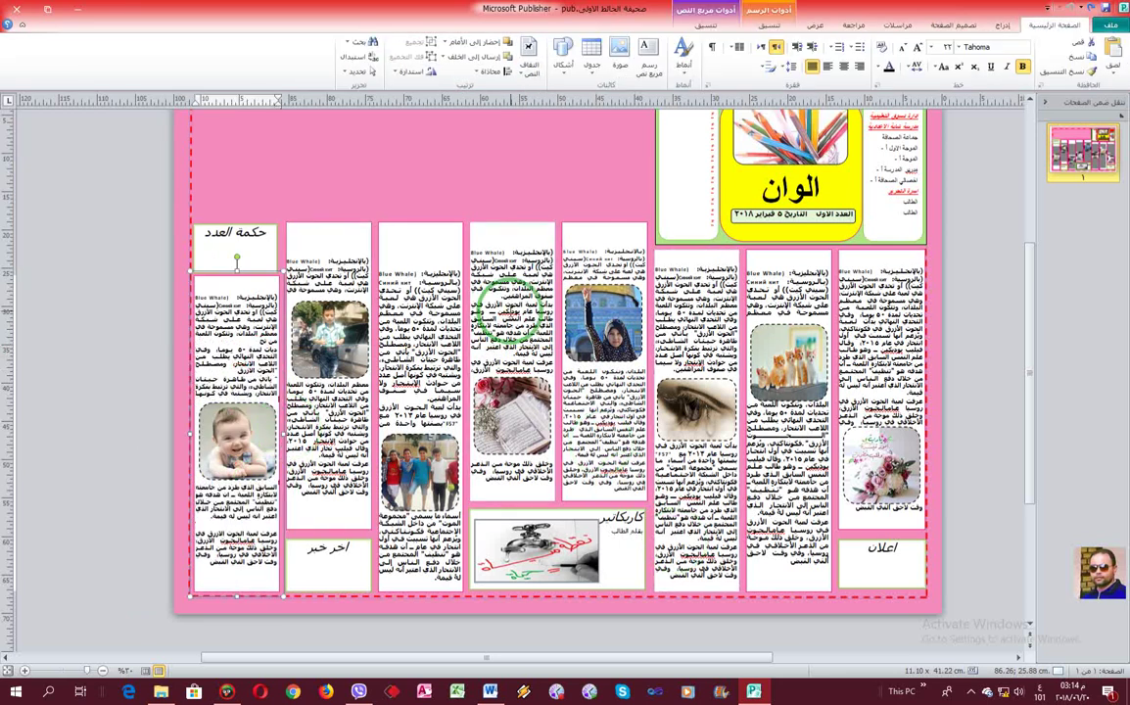
left_click(492, 311)
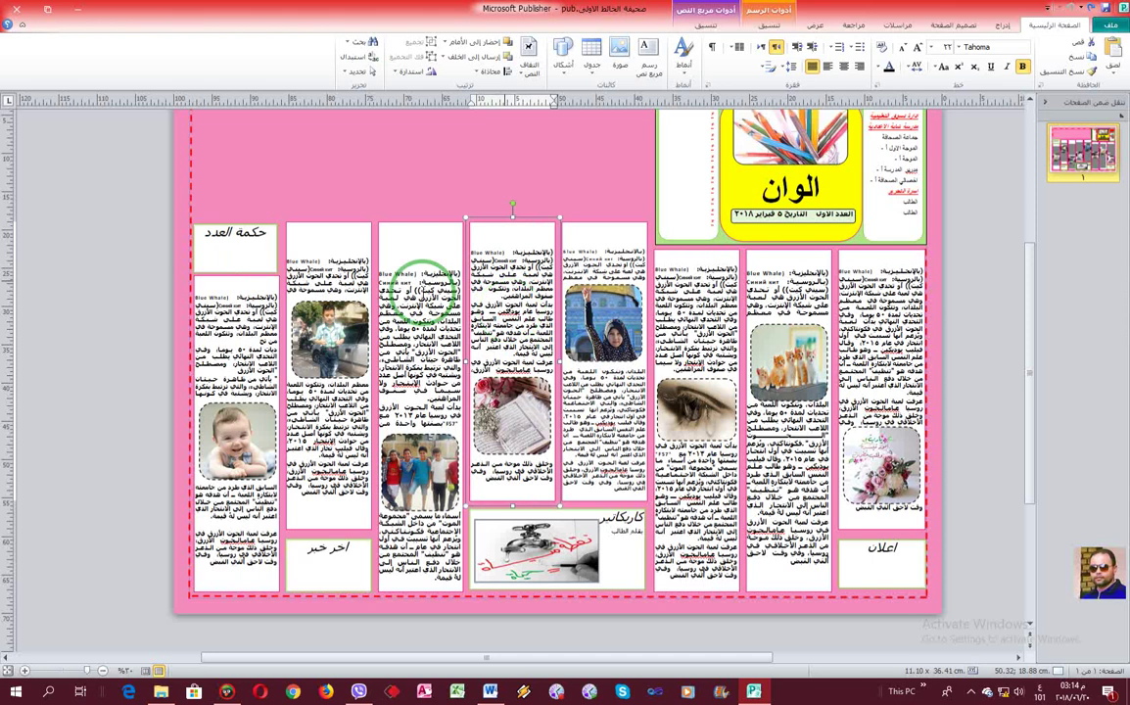
left_click(423, 289)
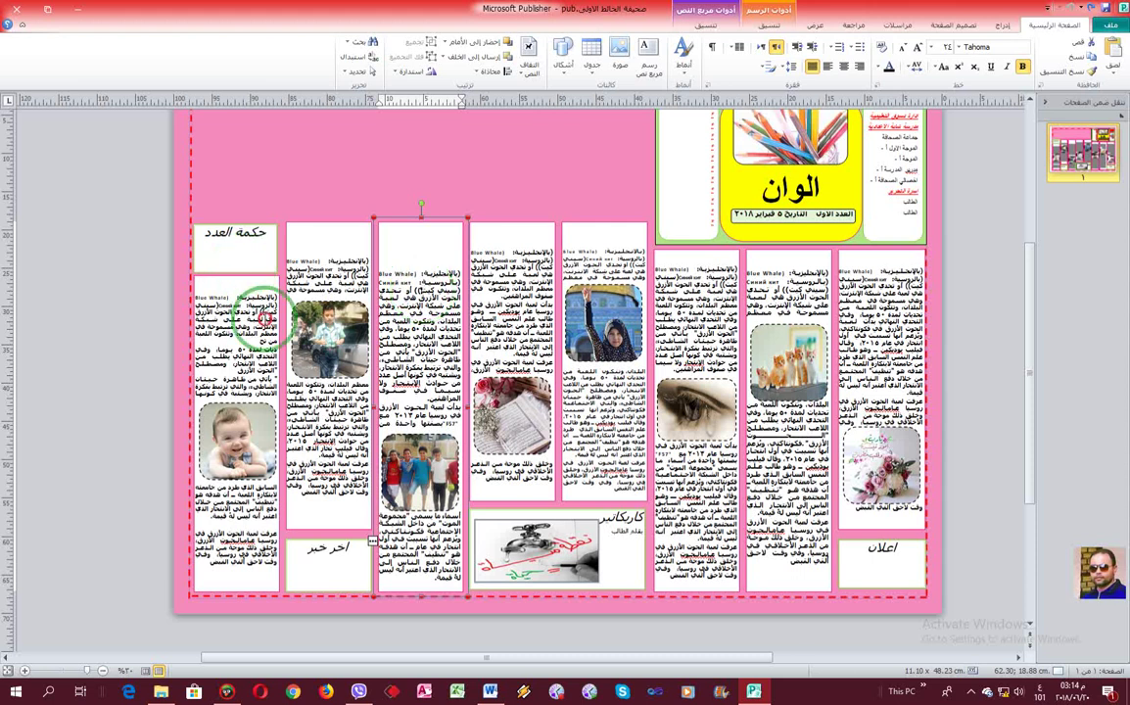
left_click(256, 323)
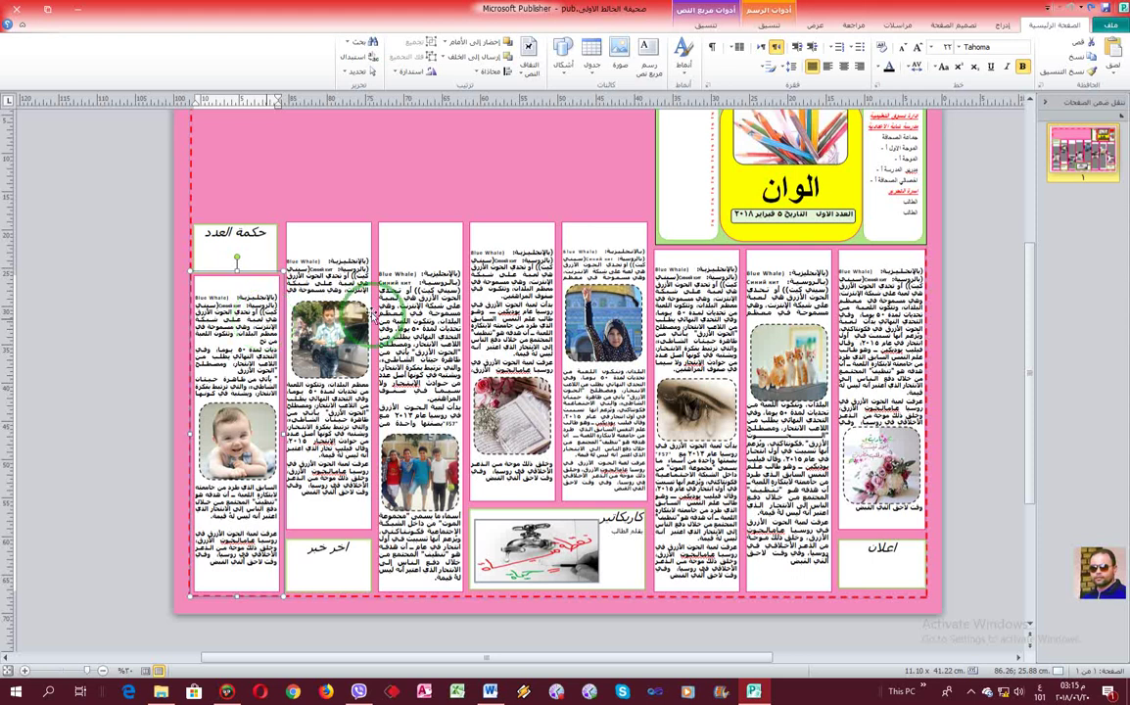
scroll(376, 316, "up", 1)
scroll(376, 316, "up", 1)
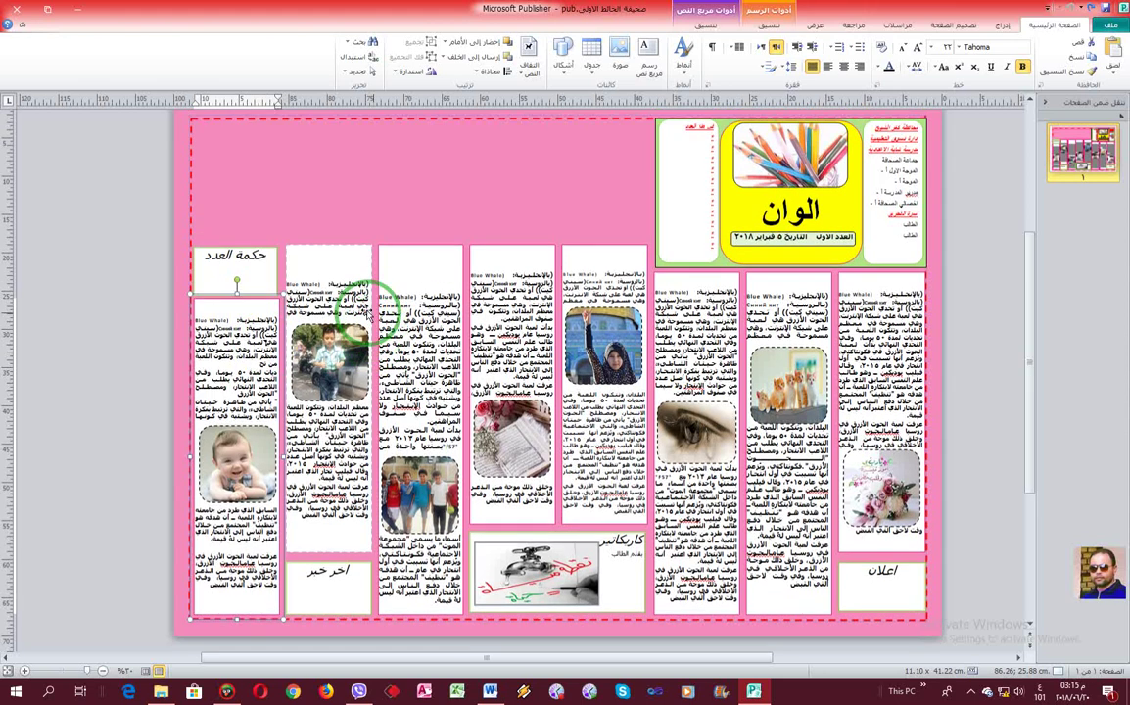